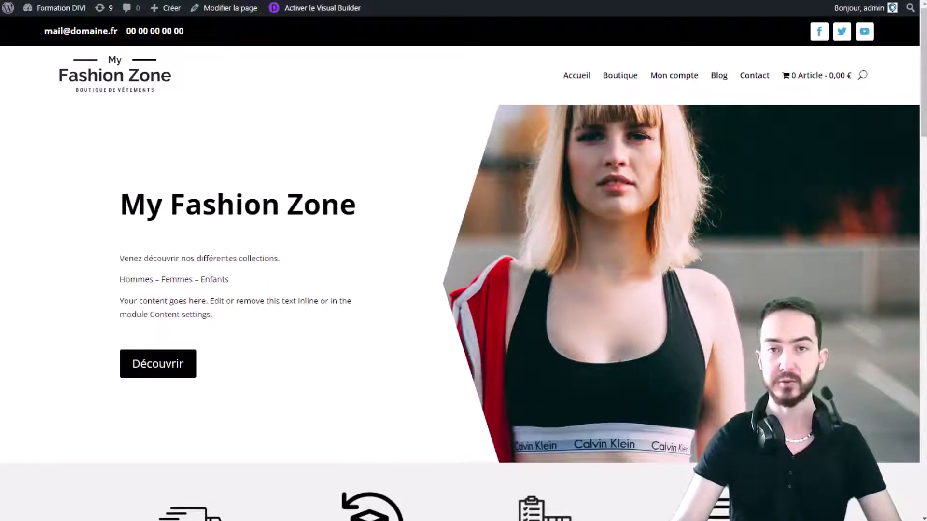
Open the site's admin dashboard and display the list of installed extensions
mouse_move(49, 8)
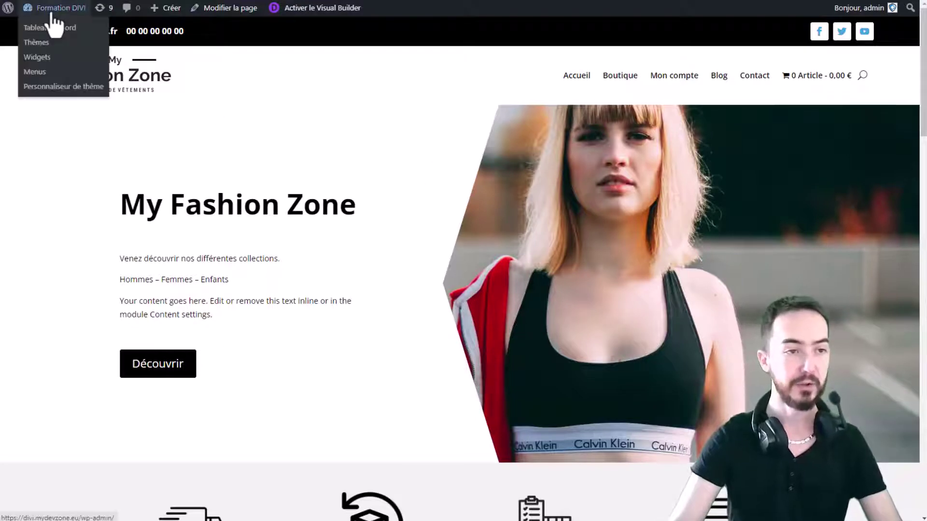
left_click(49, 27)
scroll(29, 338, "down", 1)
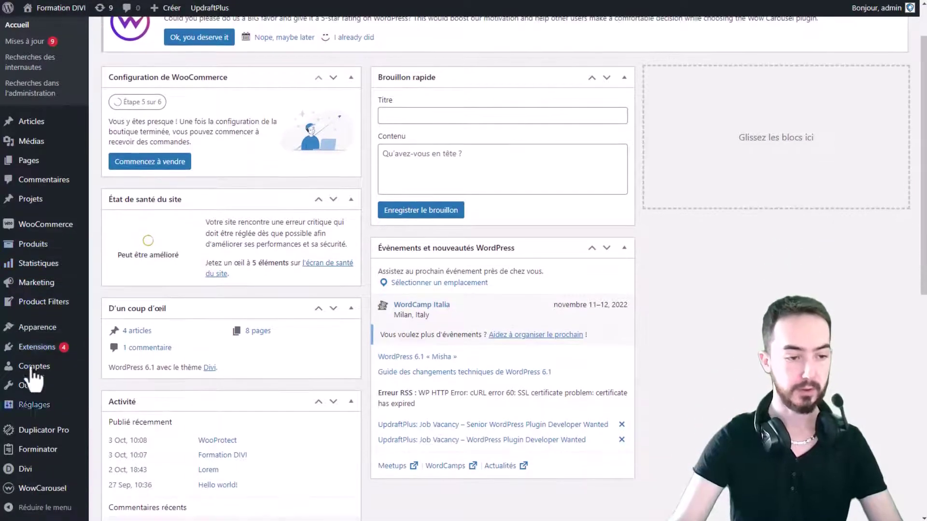
left_click(39, 346)
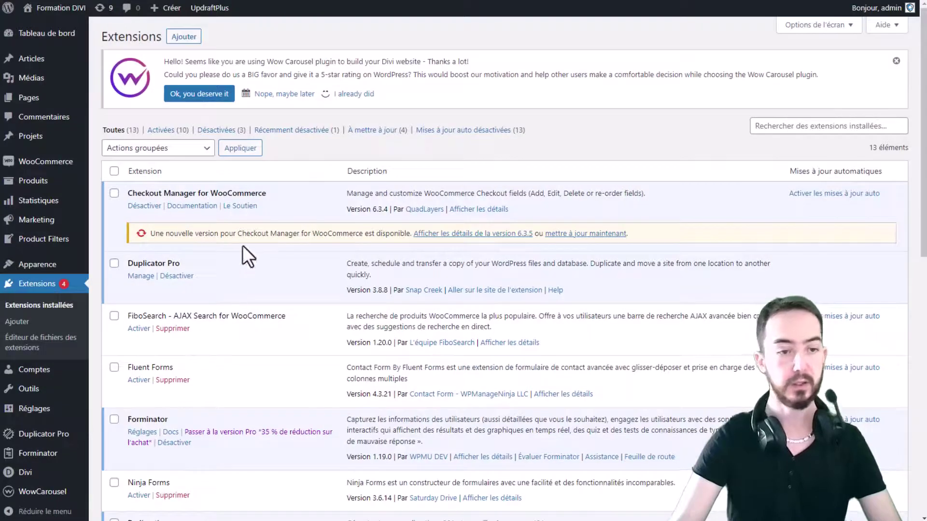
Copy the Forminator extension's name and search for "Forminator" among the extensions available to add
double_click(145, 419)
key("ctrl+c")
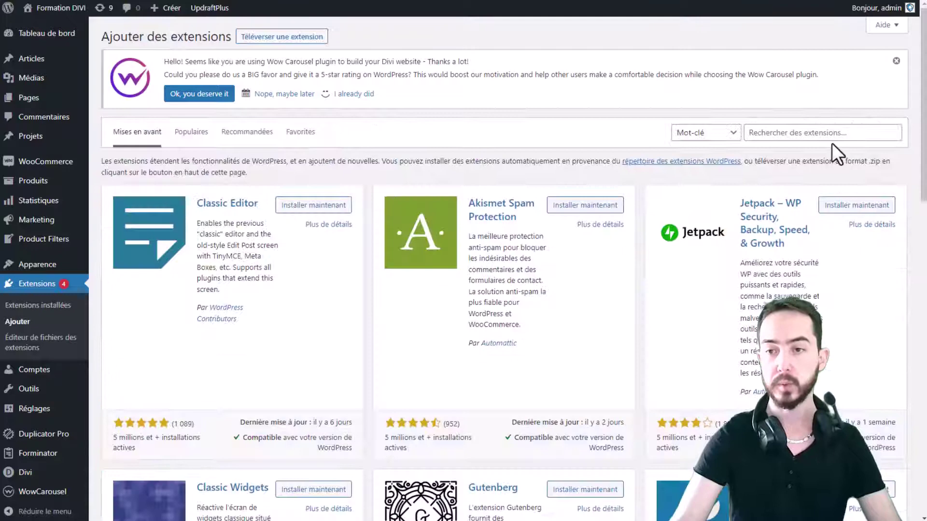
left_click(835, 133)
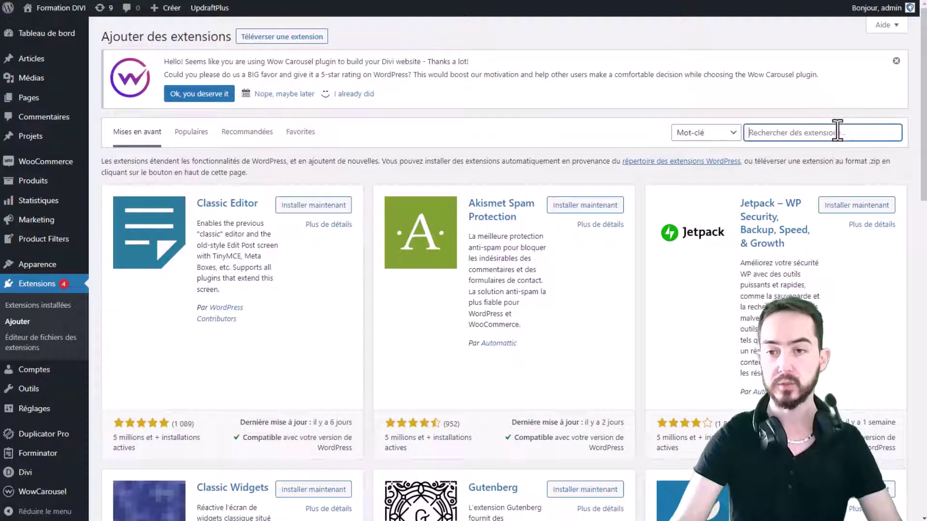
key("ctrl+v")
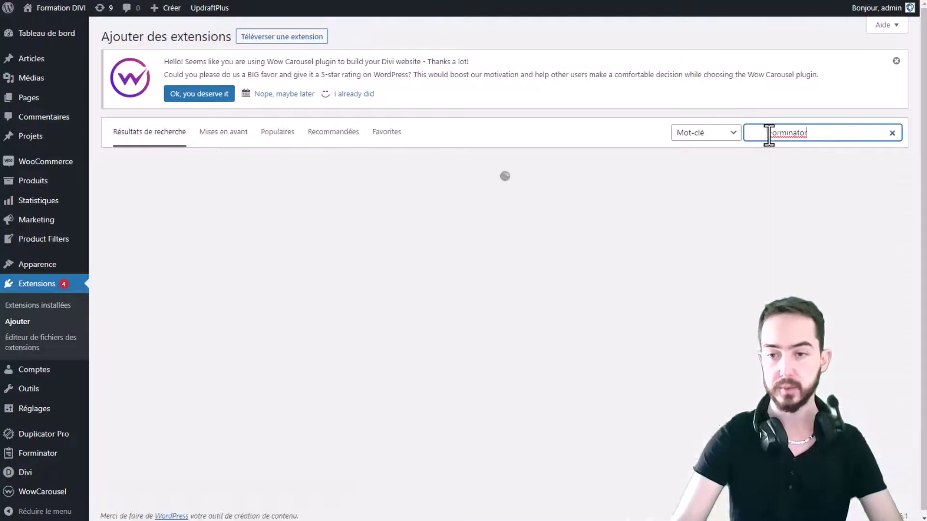
left_click_drag(770, 133, 729, 137)
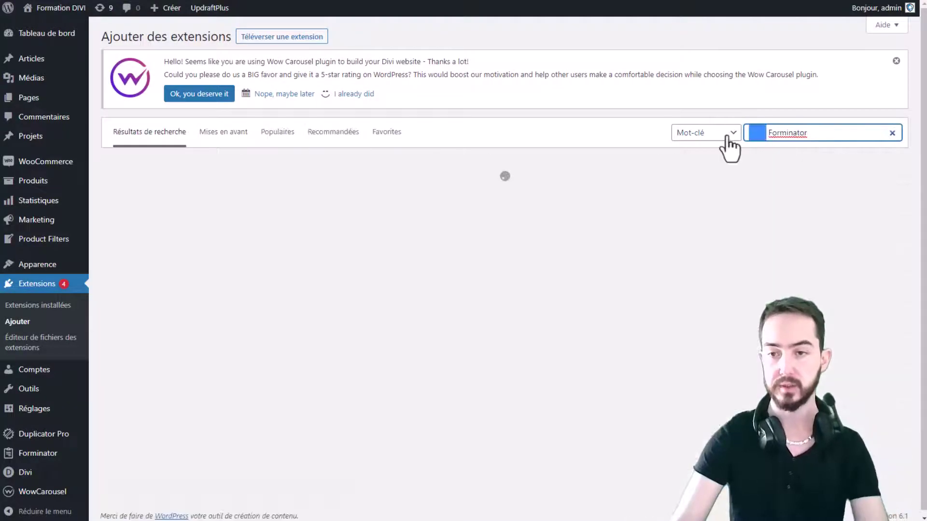
key("BackSpace")
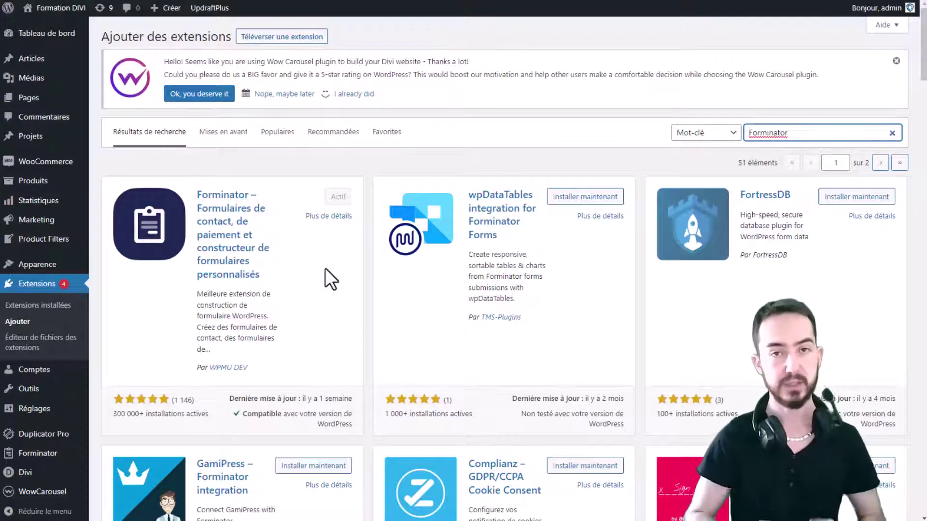
left_click(238, 177)
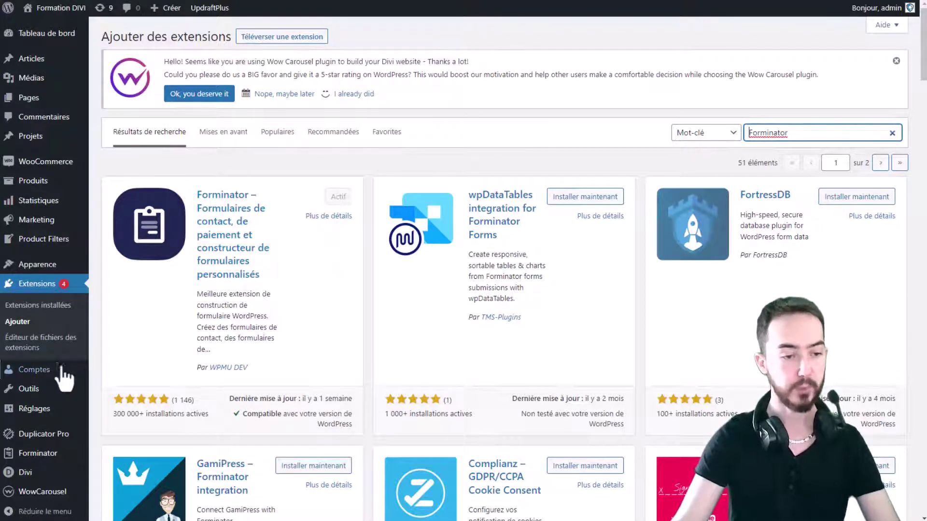
Open the Forminator dashboard and go through its forms and polls down to the quiz section
mouse_move(44, 454)
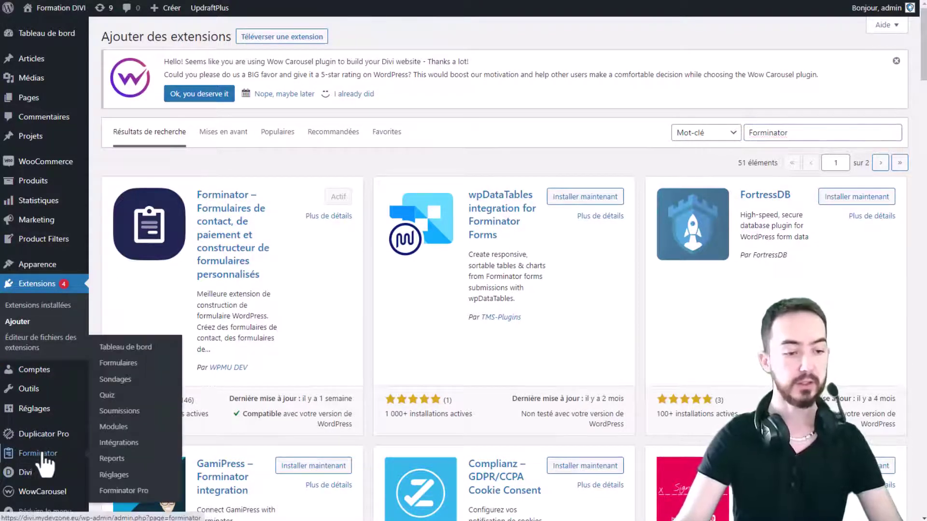
left_click(126, 348)
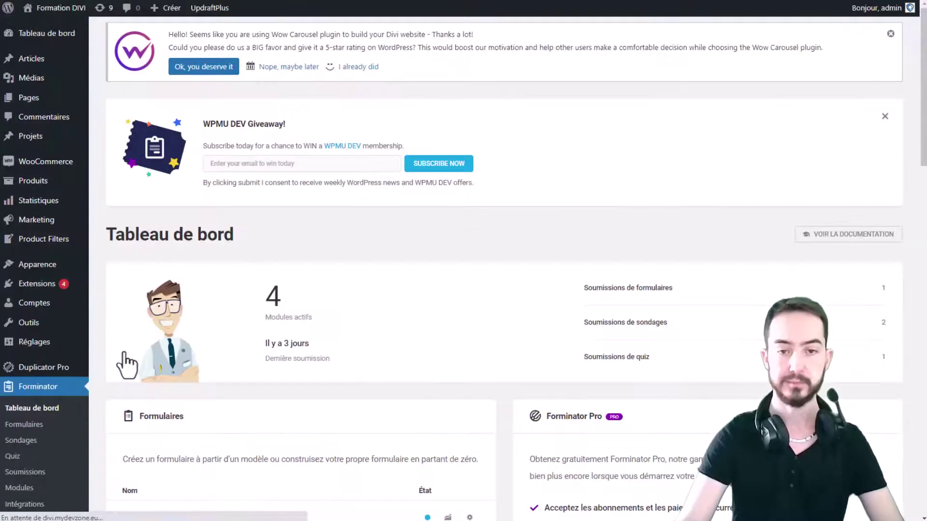
scroll(400, 224, "down", 5)
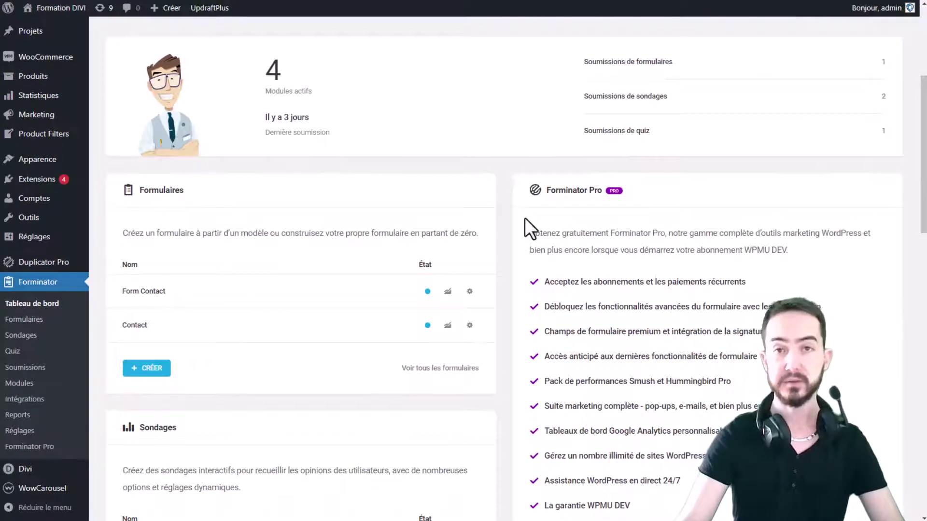
scroll(262, 299, "down", 5)
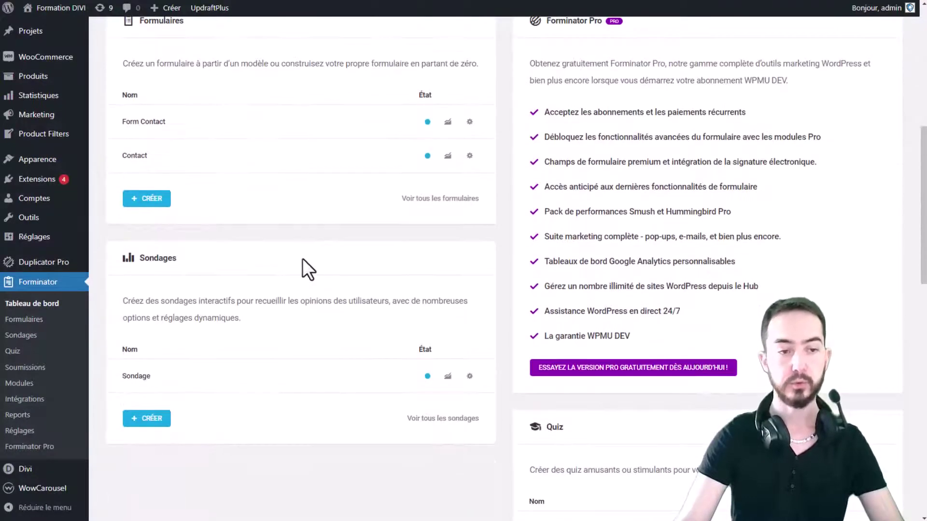
scroll(343, 197, "down", 5)
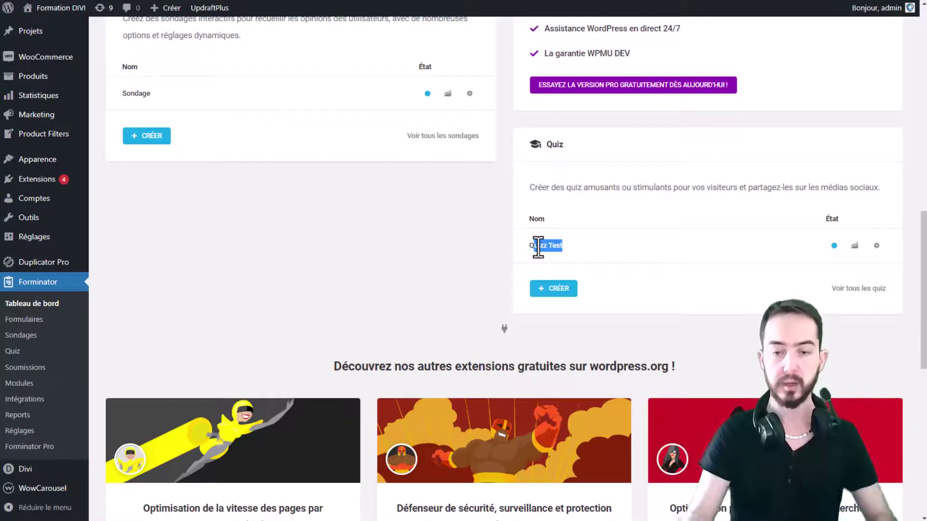
left_click(690, 294)
Start a new personality quiz (Quiz de personnalité) named "Quizz Personnalité" and continue to its presentation settings
left_click(560, 290)
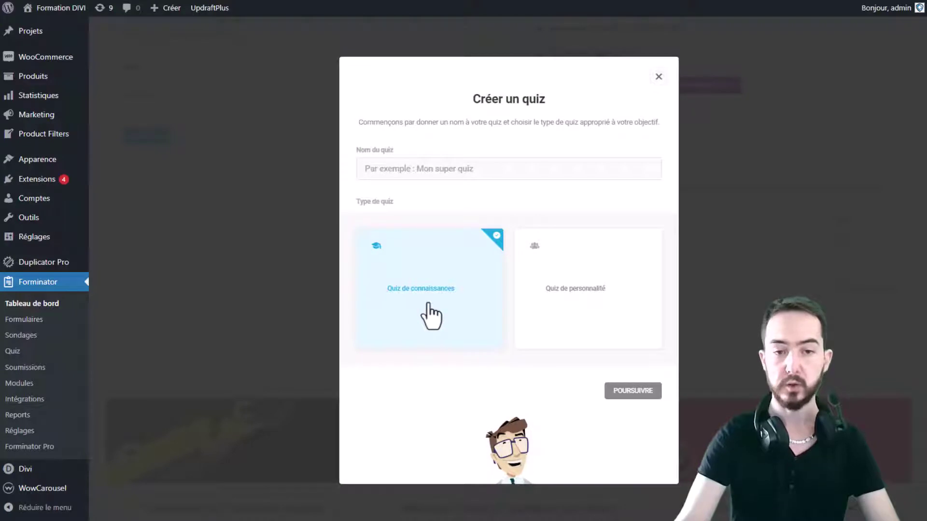
left_click(617, 309)
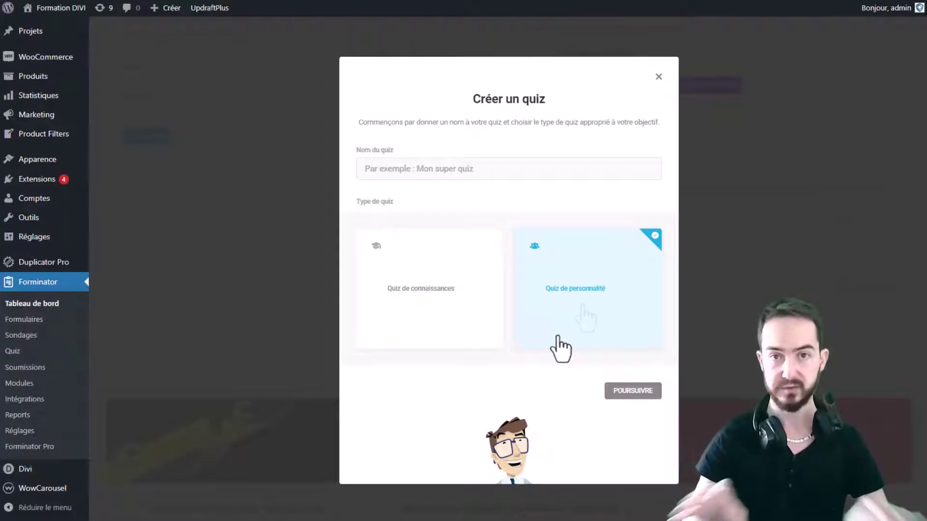
left_click(446, 166)
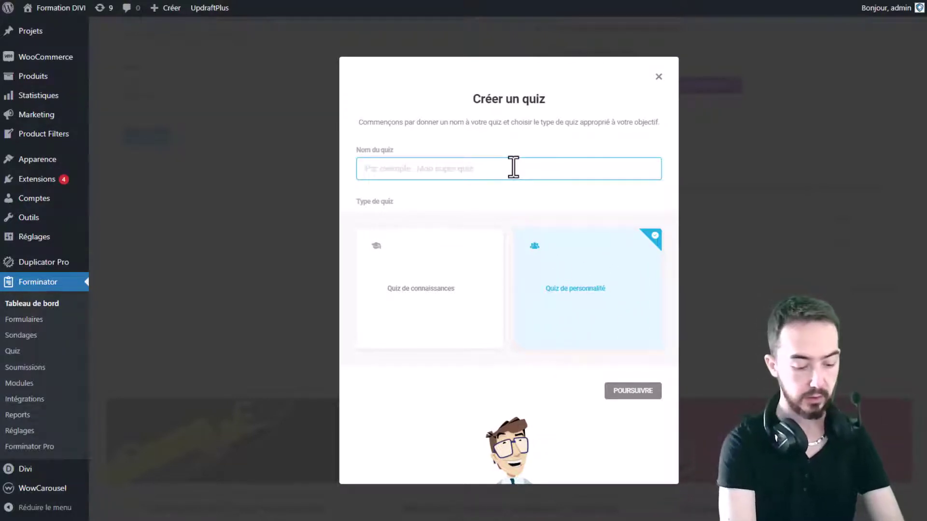
type("Quizz Pers")
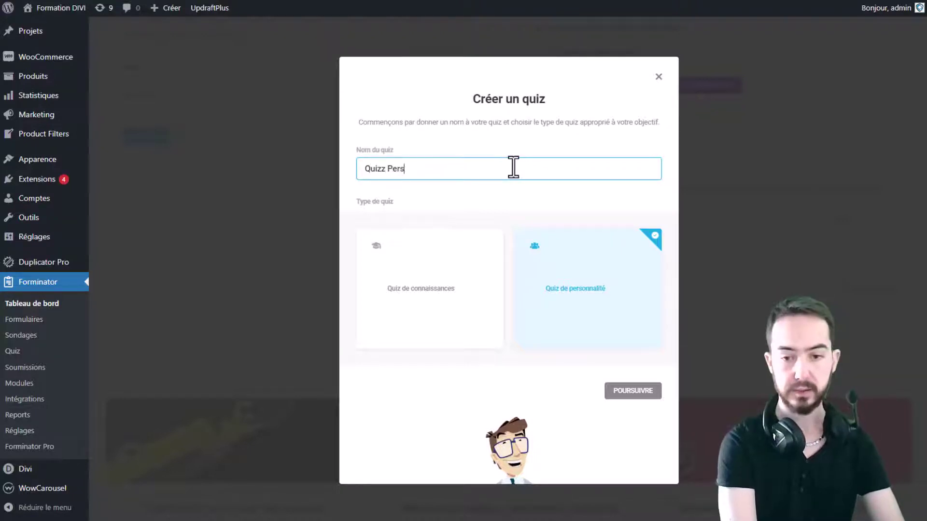
type("onnalité")
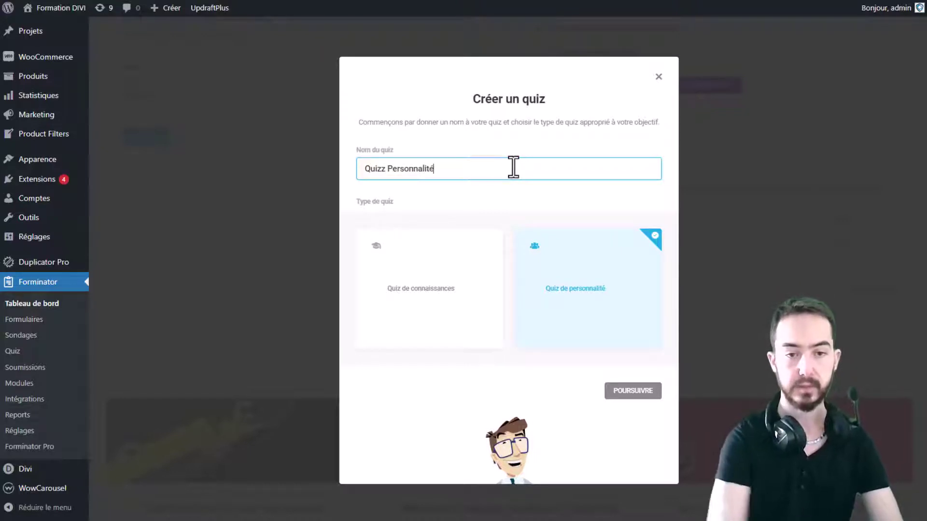
left_click(625, 391)
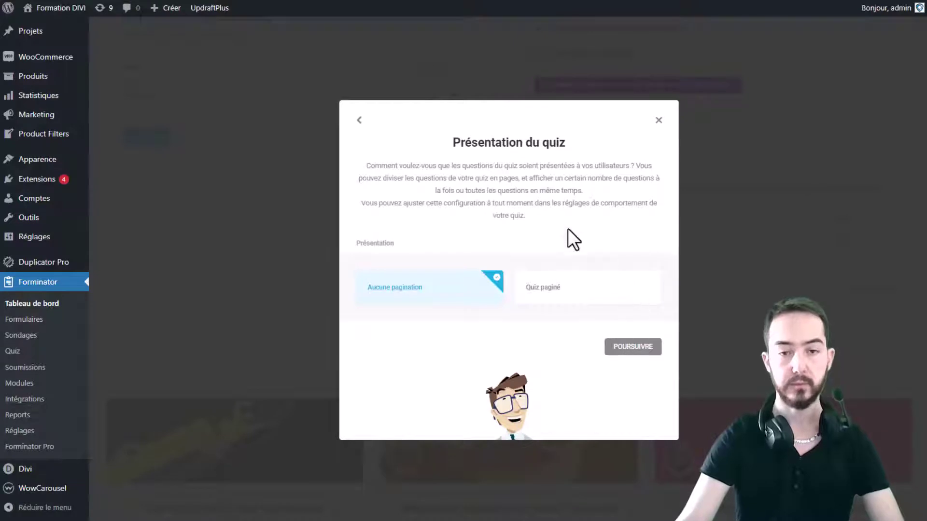
Set the quiz presentation to "Quiz paginé" and continue to the lead collection settings
left_click(592, 280)
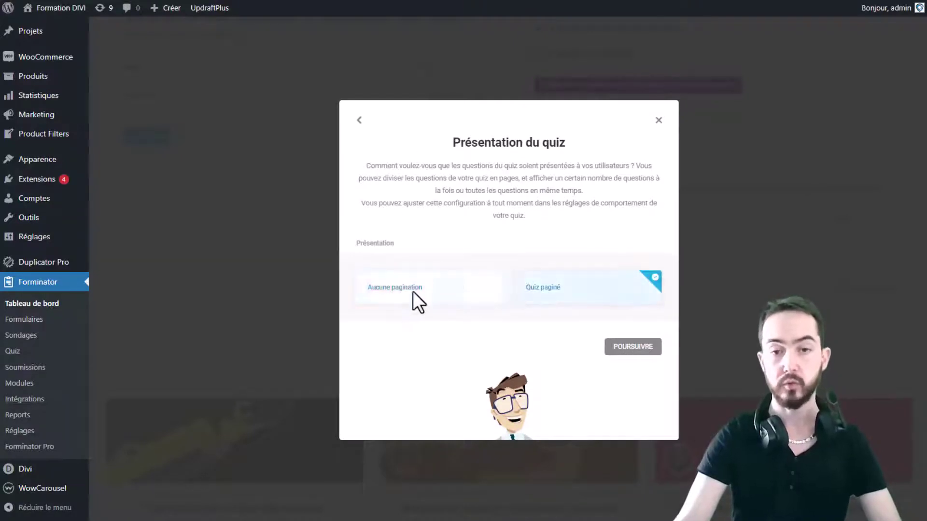
left_click(413, 292)
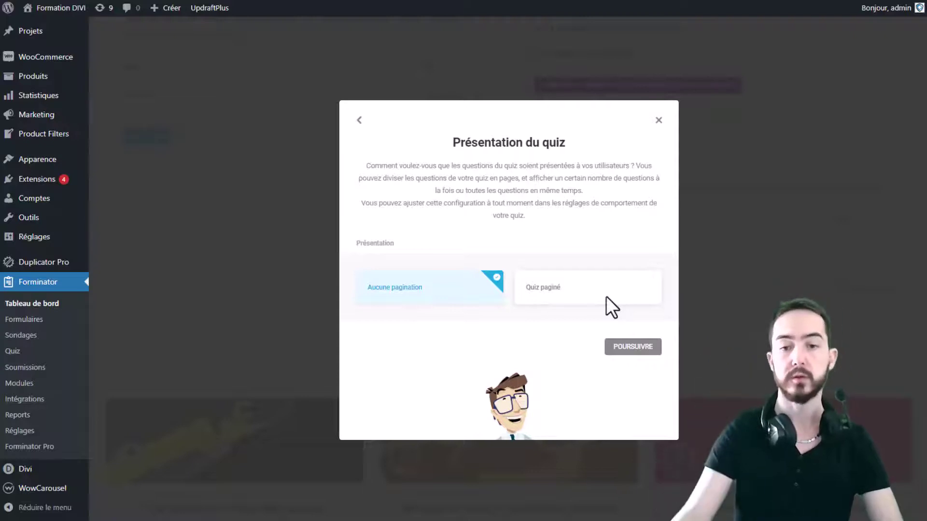
left_click(602, 297)
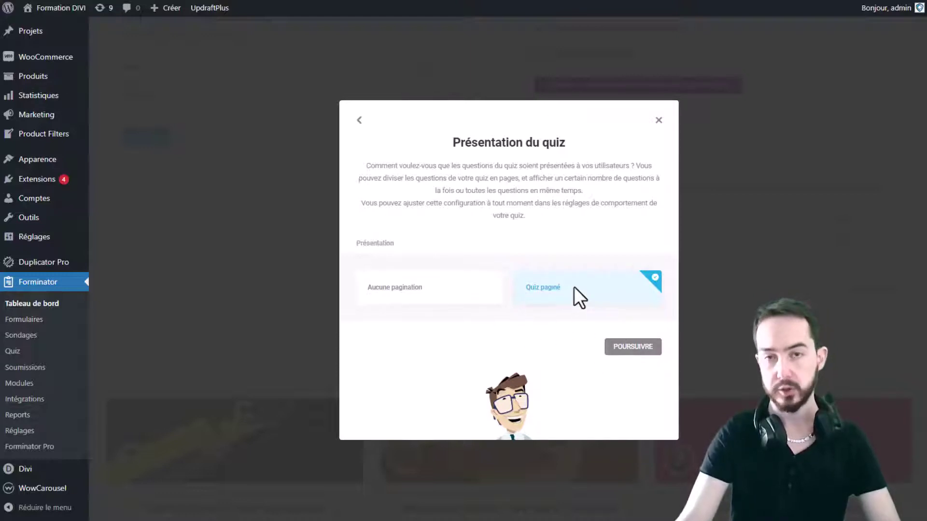
left_click(623, 348)
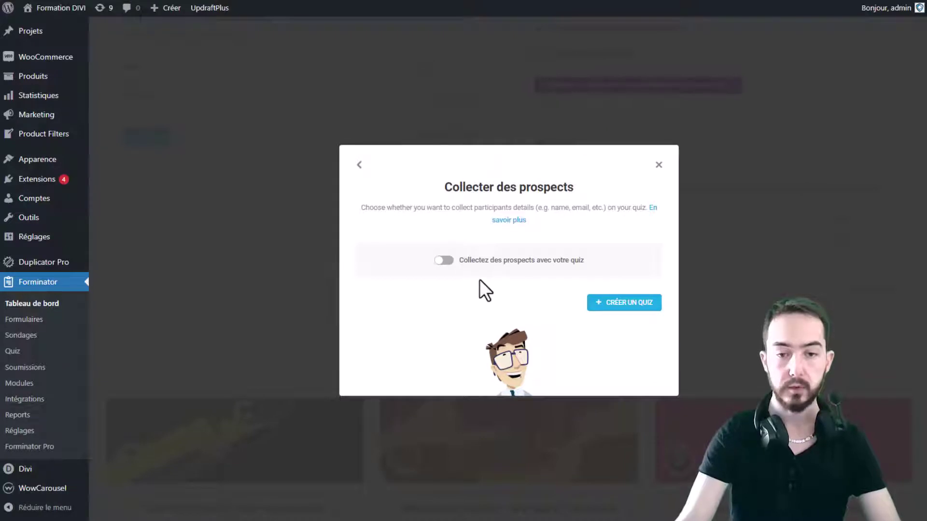
Keep lead collection turned off and create the quiz
left_click(568, 265)
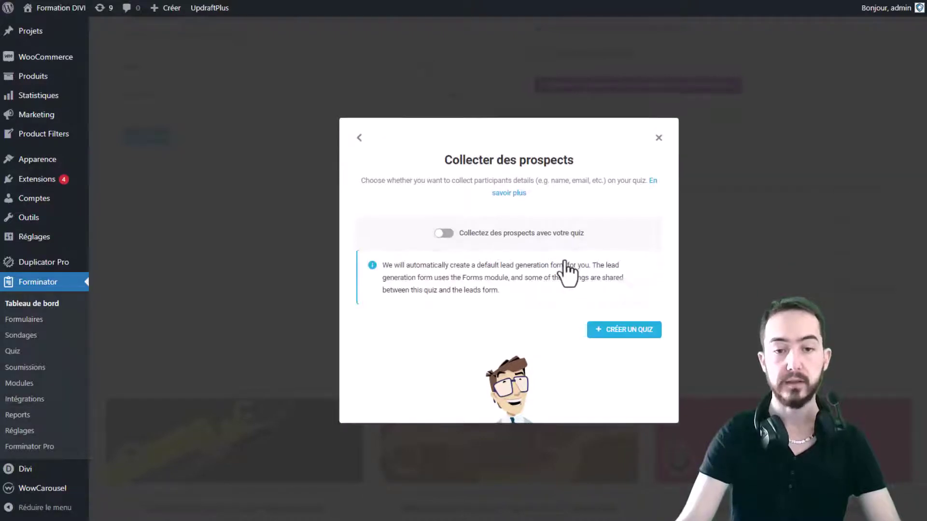
left_click(543, 237)
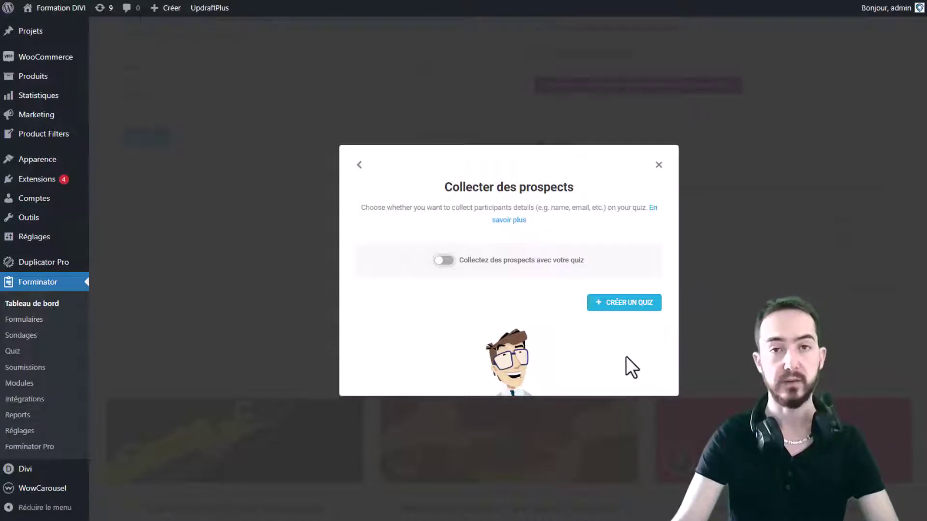
left_click(631, 306)
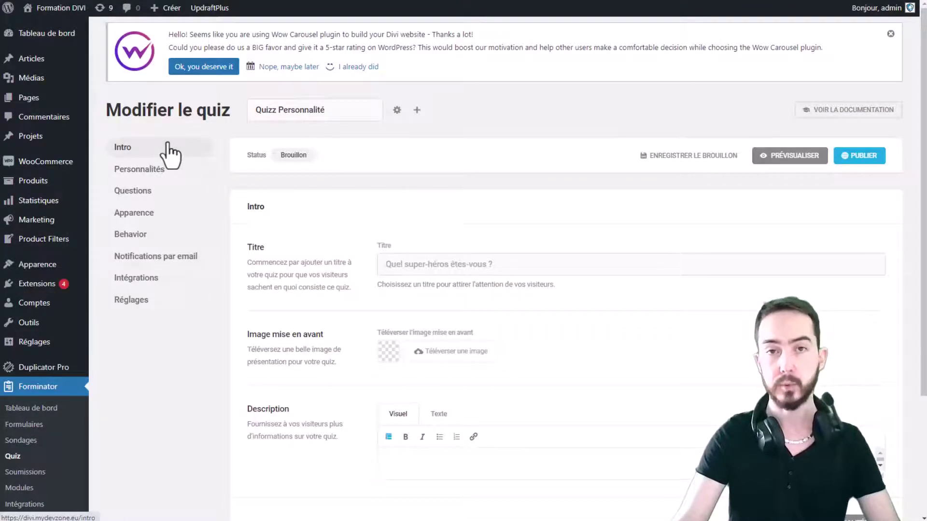
Enter "Quel personnage Marvel êtes vous ?" as the quiz title in the intro
left_click(503, 270)
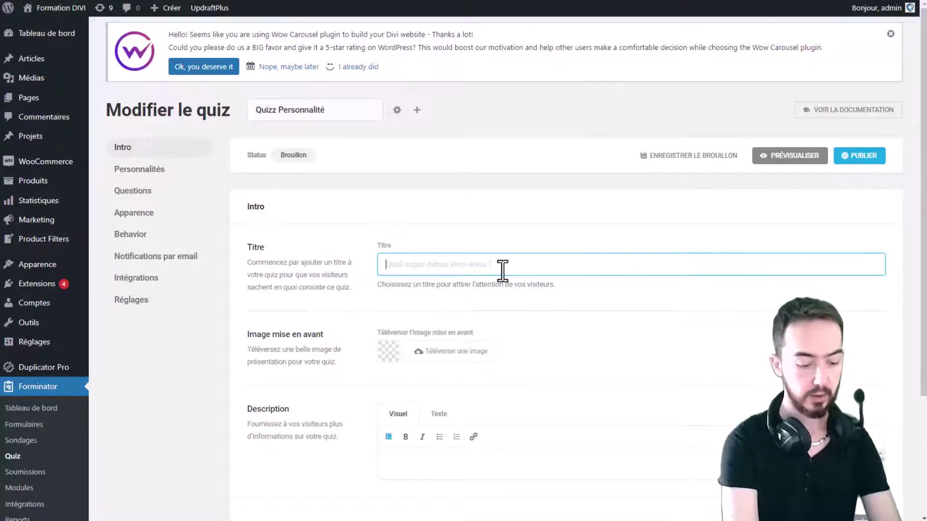
type("Test")
key("BackSpace")
type("Q")
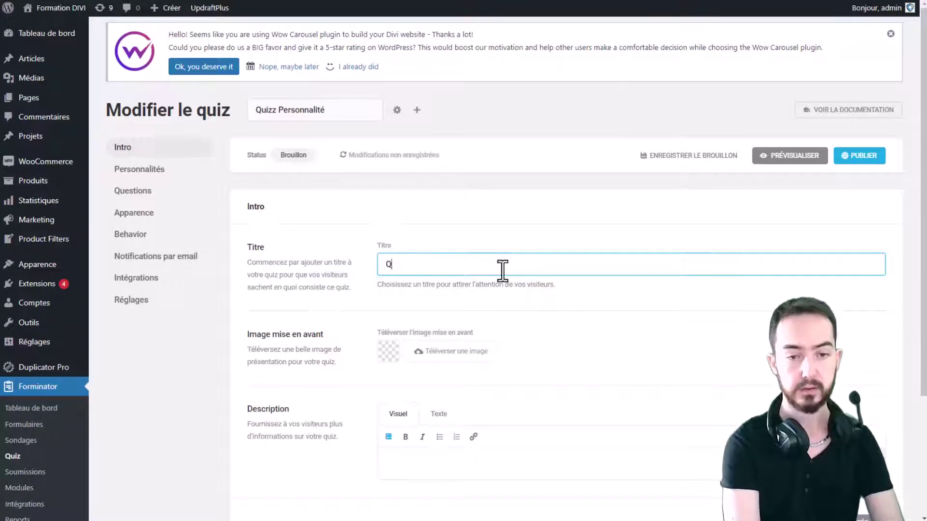
type("uel personnage Marvel ê")
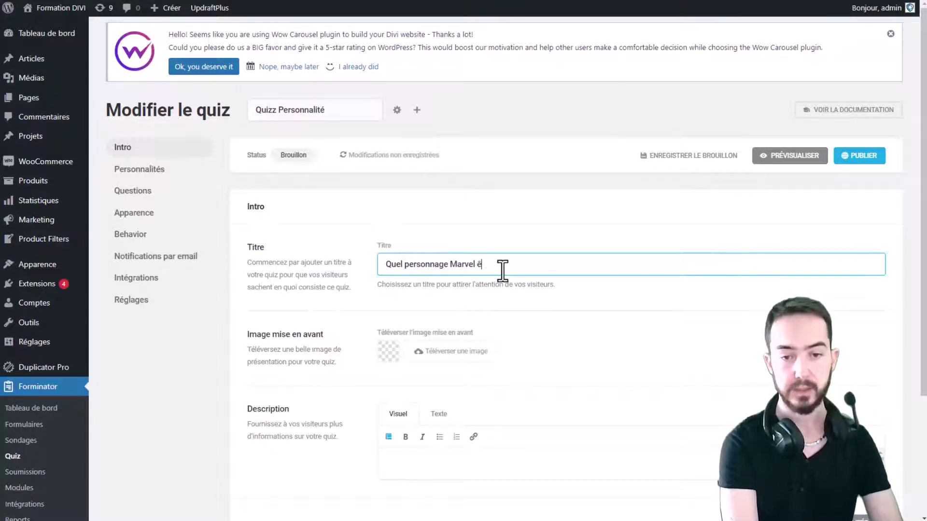
type("tes vous ?")
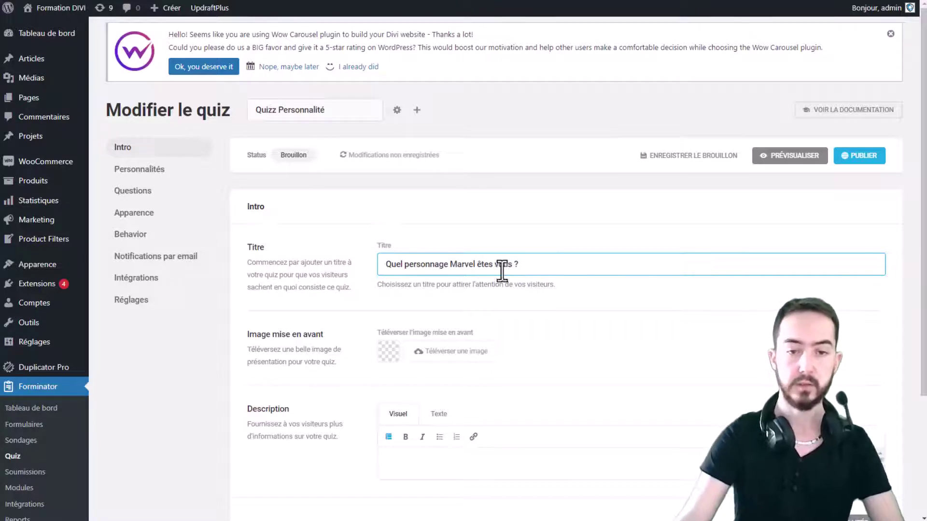
double_click(472, 264)
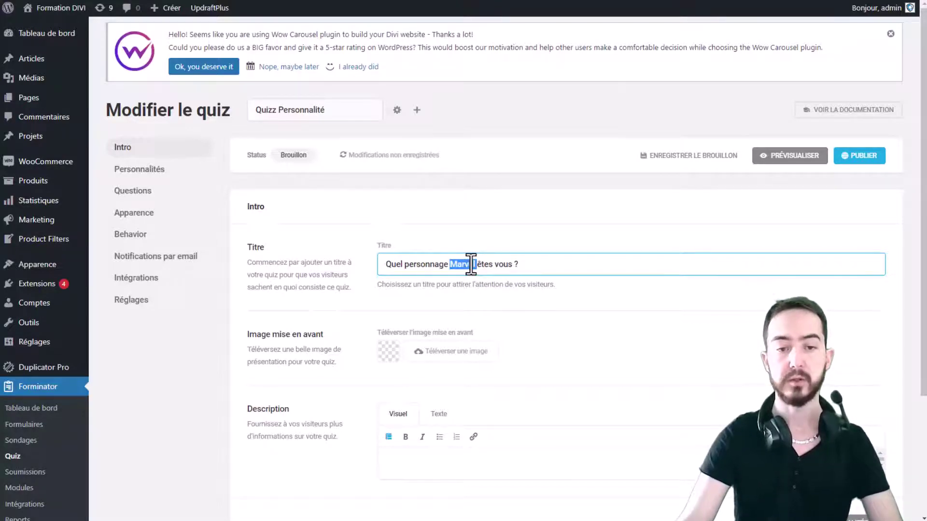
double_click(457, 265)
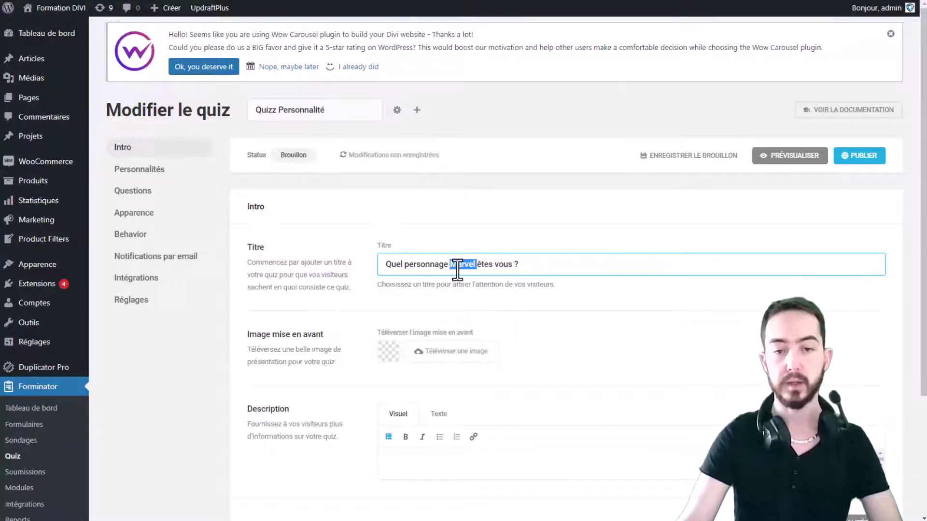
left_click(552, 297)
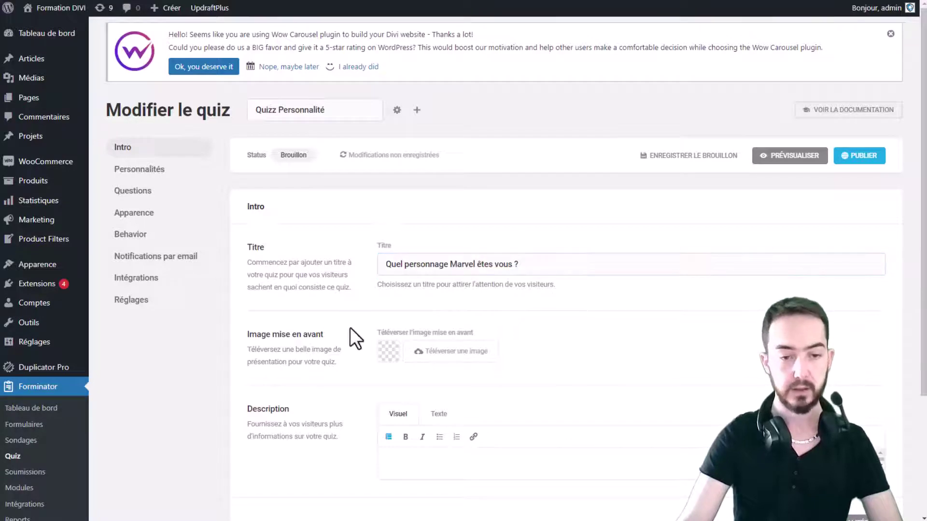
double_click(424, 264)
left_click(473, 264)
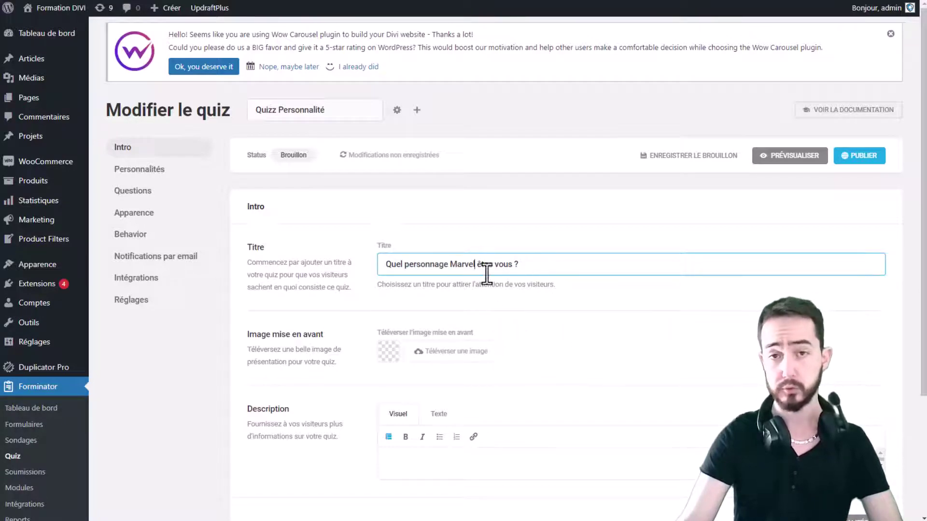
Set the gold bracelets picture pngegg-2.png from the media library as the quiz's featured image
scroll(503, 301, "down", 1)
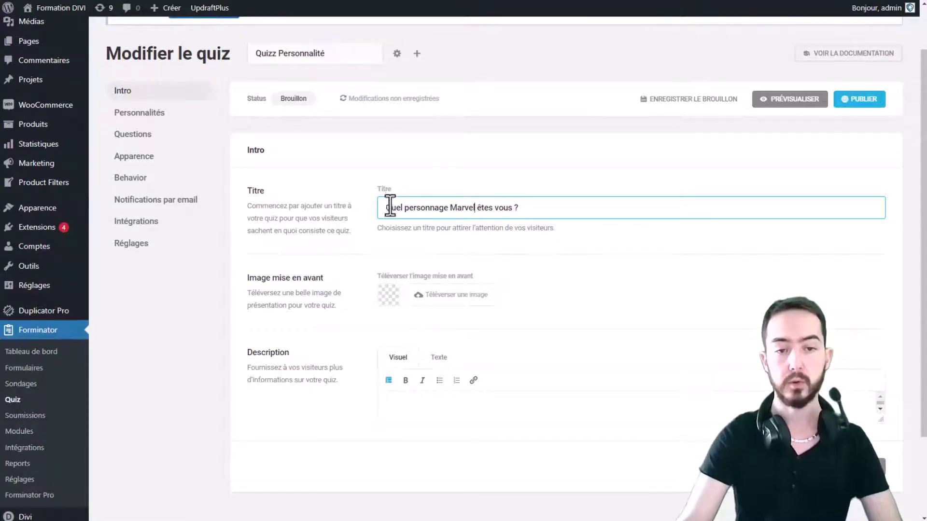
left_click_drag(390, 208, 544, 207)
left_click(449, 294)
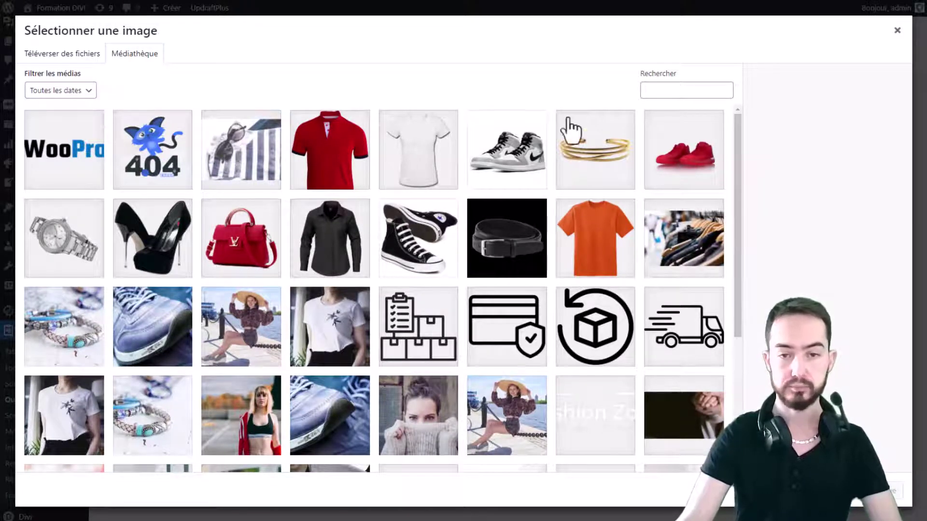
left_click(587, 159)
left_click(891, 491)
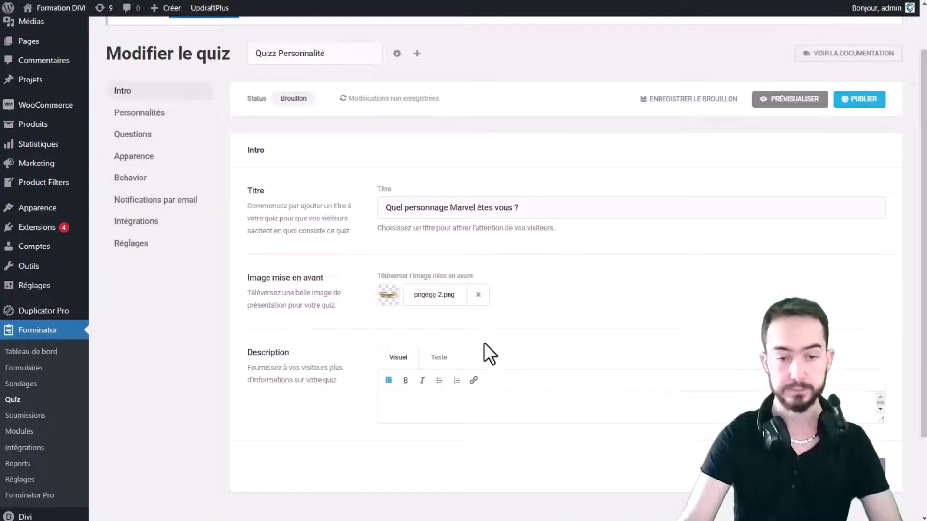
Enter "Faites ressortir votre personnalité et sachez à qui vous correspondez" as the quiz description and continue to the personalities
scroll(476, 320, "down", 2)
left_click(473, 301)
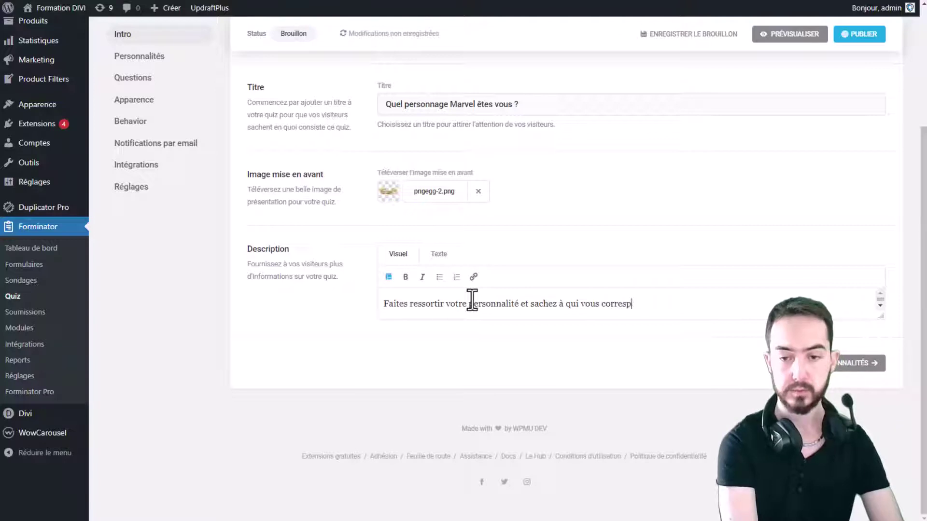
scroll(553, 314, "up", 1)
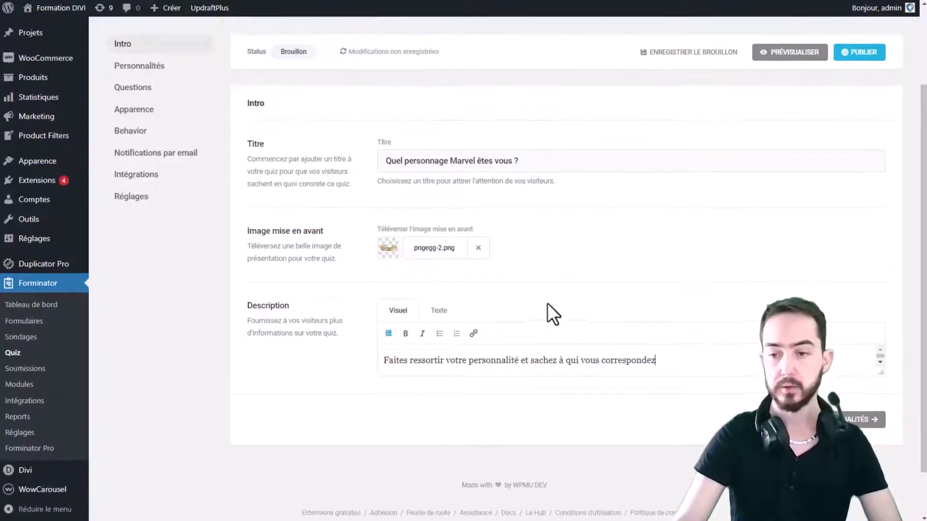
left_click(861, 419)
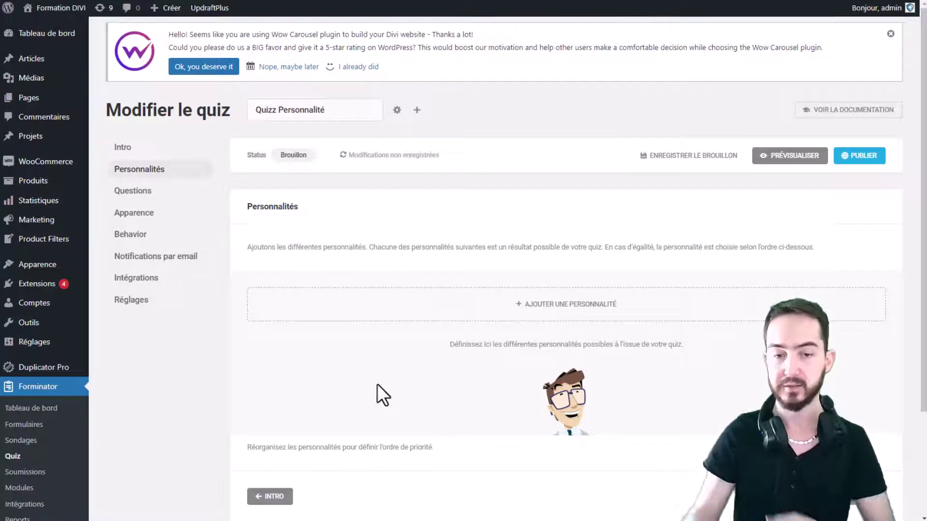
Start a new personality titled "Iron Man" with the red shirt picture T-Shirt-PNG-Pic-Background.png as its image
left_click(536, 312)
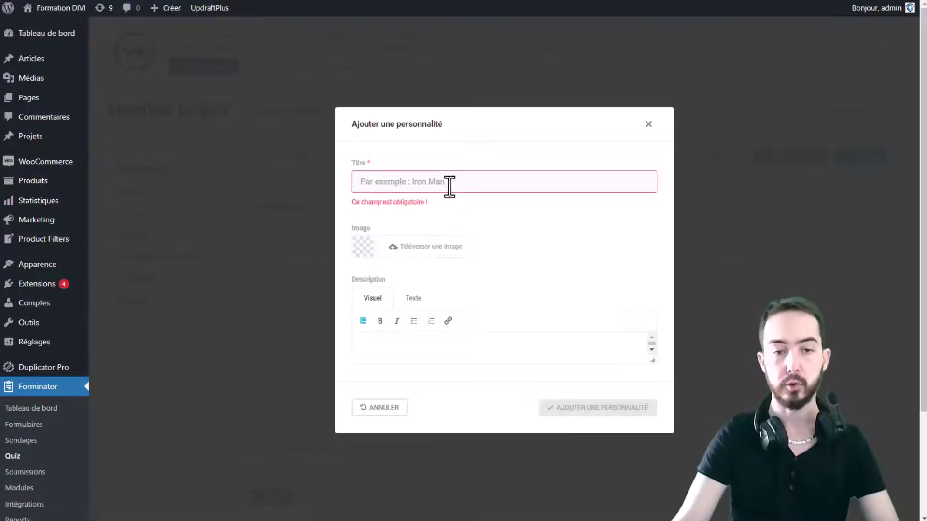
left_click(450, 185)
type("Iron Man")
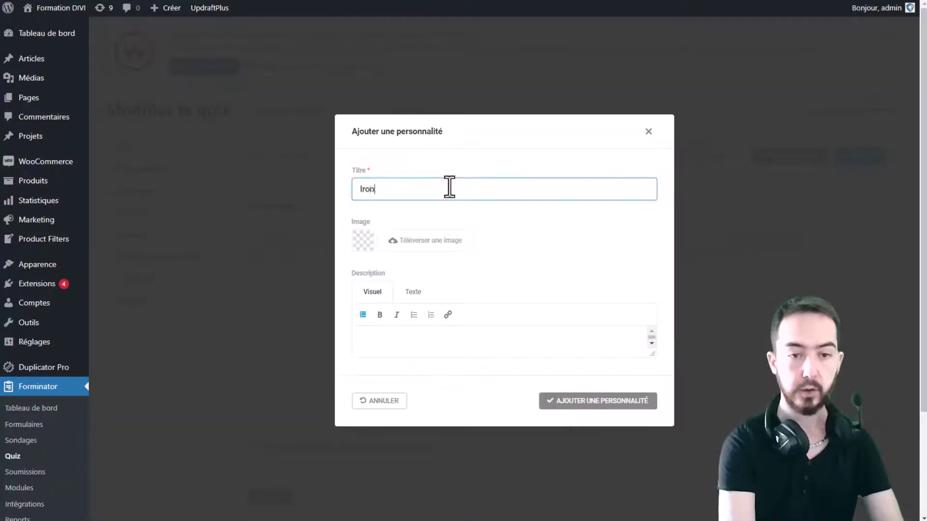
left_click(410, 250)
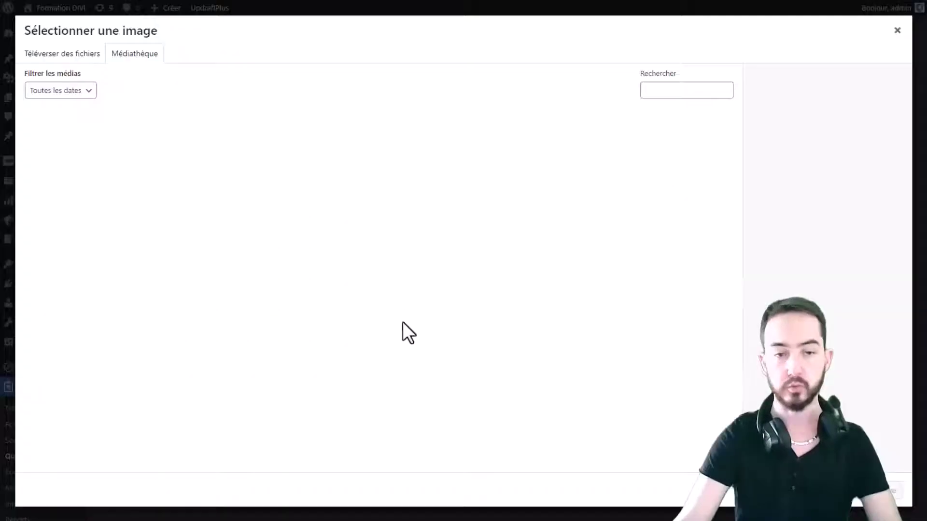
left_click(331, 202)
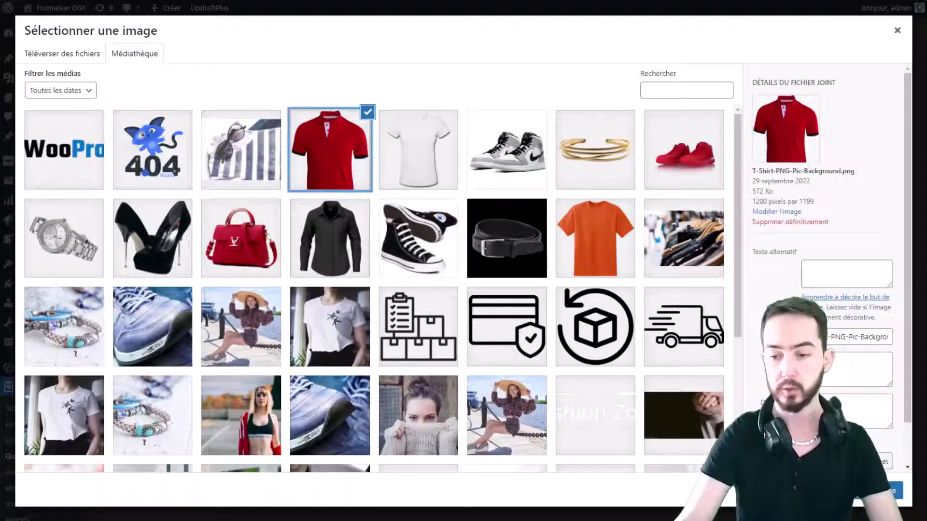
left_click(888, 491)
Enter "Description" as the Iron Man personality's description and add the personality to the quiz
left_click(437, 342)
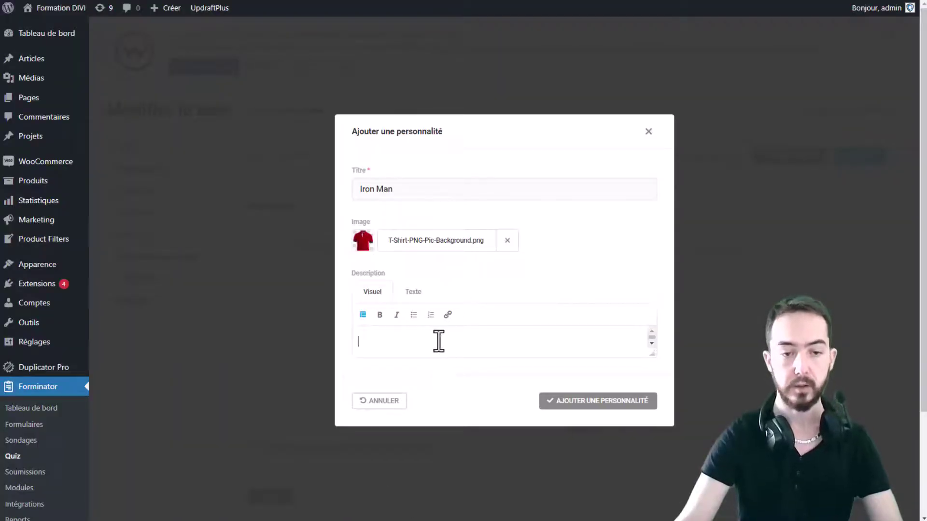
type("Descr")
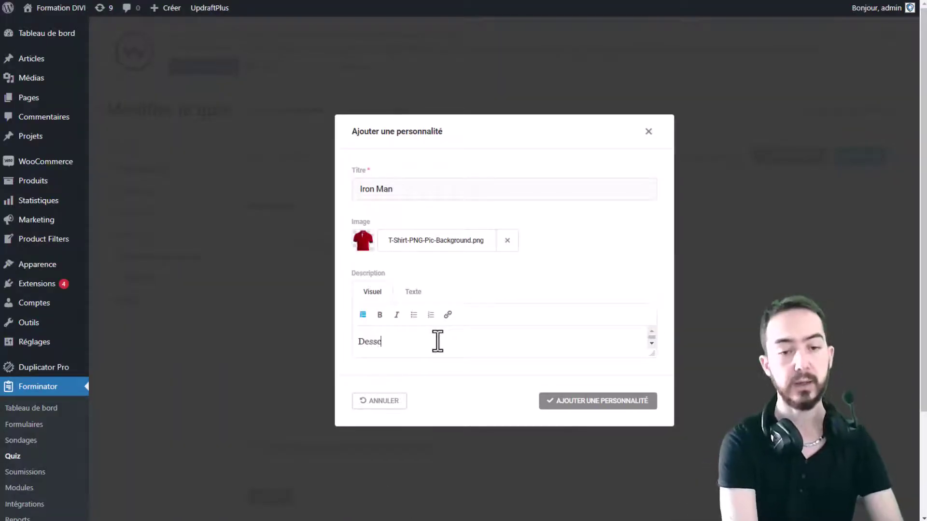
key("BackSpace")
type("riptio")
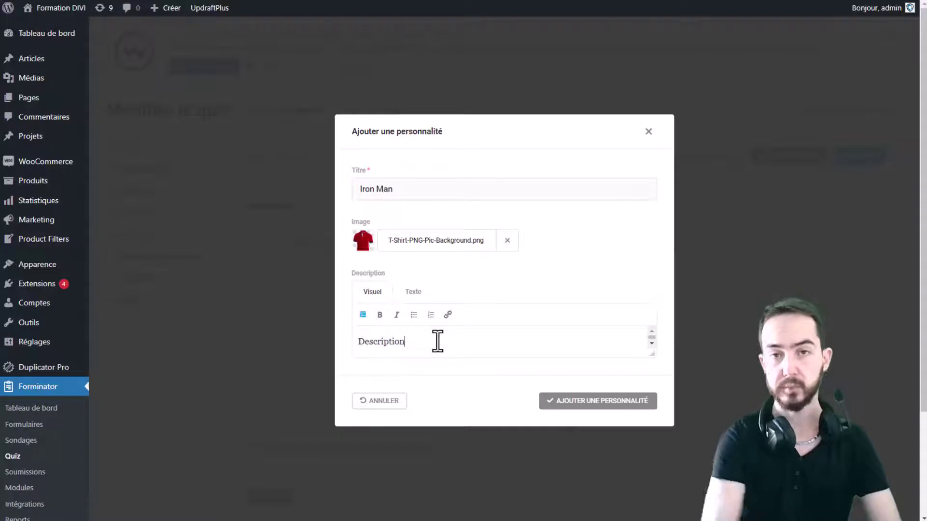
type("n")
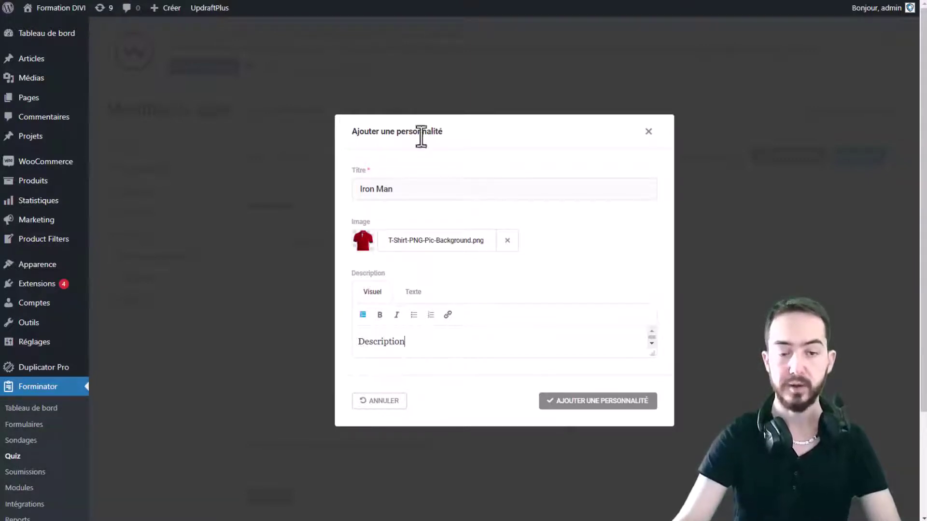
left_click(560, 182)
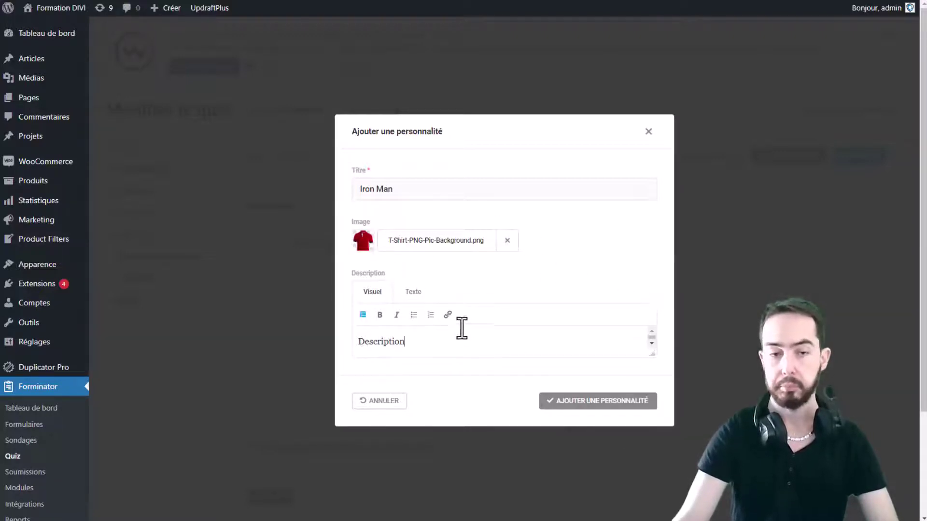
left_click(637, 409)
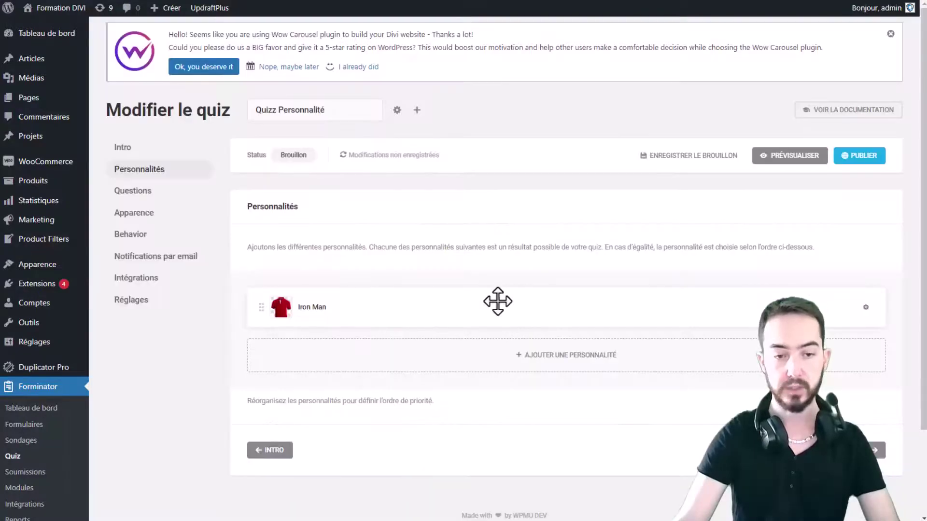
Add a second personality titled "Hulk" with the blue shoe picture sport-shoes-g2e421debb_1920-c.jpg and no description
left_click(505, 349)
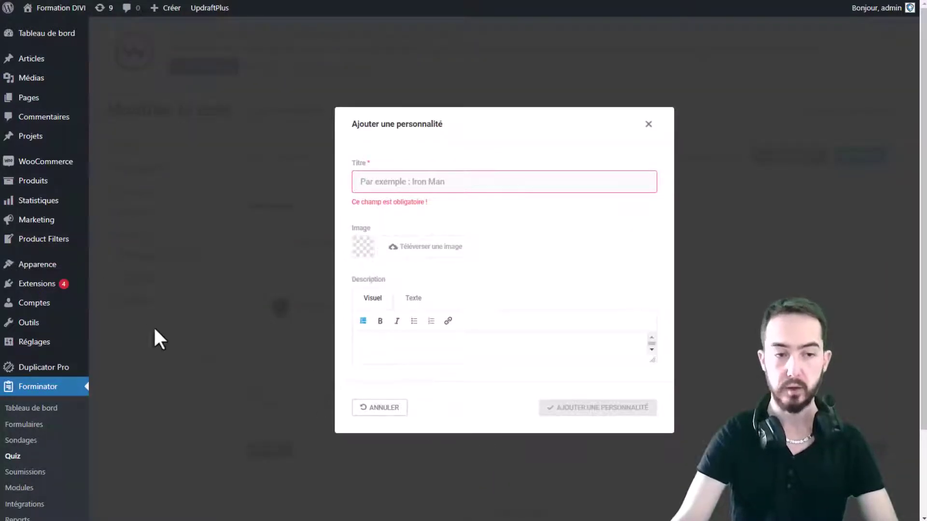
left_click(416, 182)
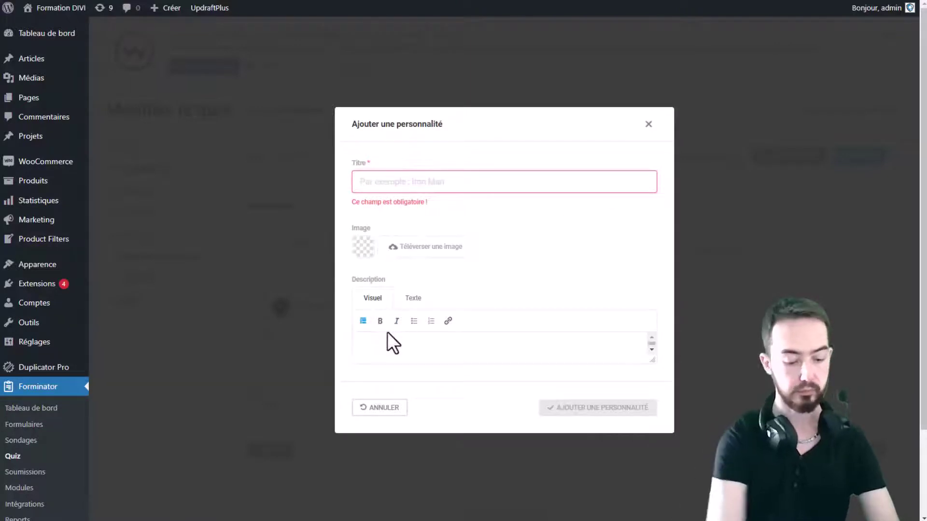
type("Hulk")
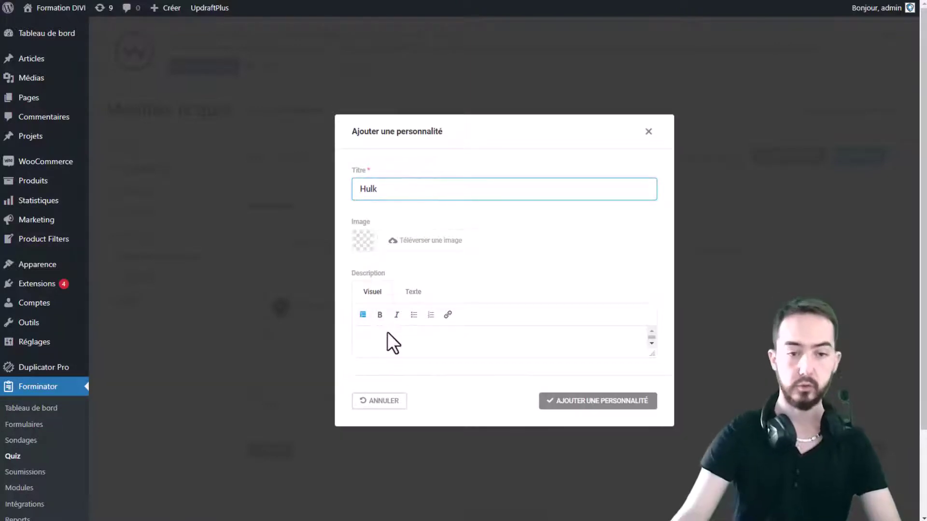
left_click(448, 241)
scroll(386, 278, "down", 2)
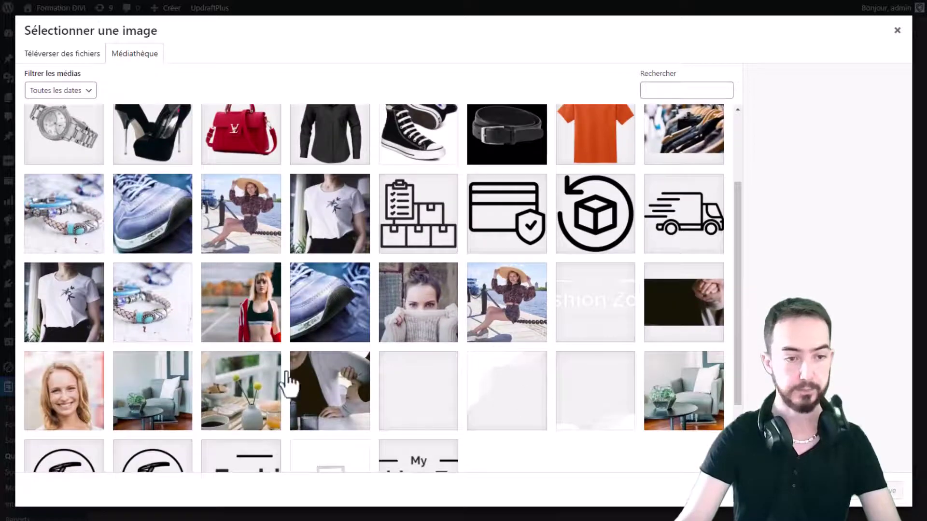
scroll(201, 367, "up", 2)
left_click(132, 361)
left_click(891, 491)
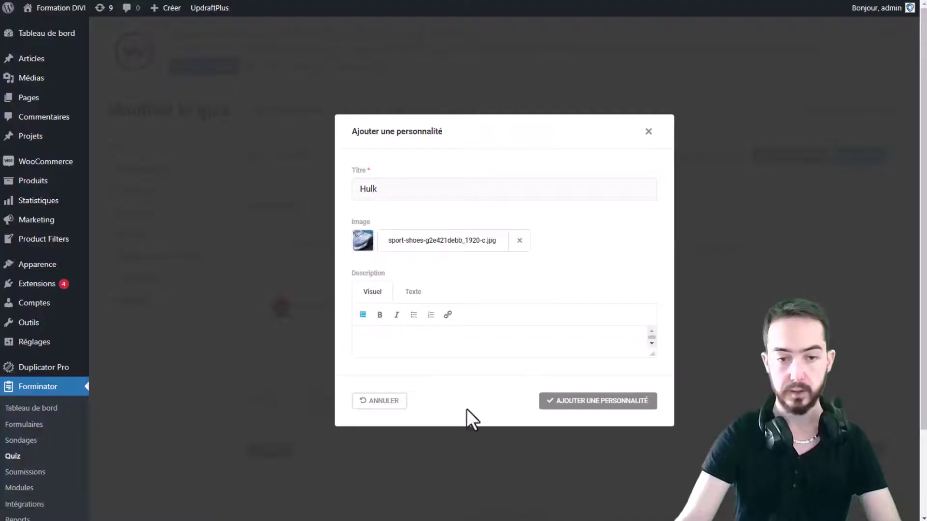
left_click(577, 410)
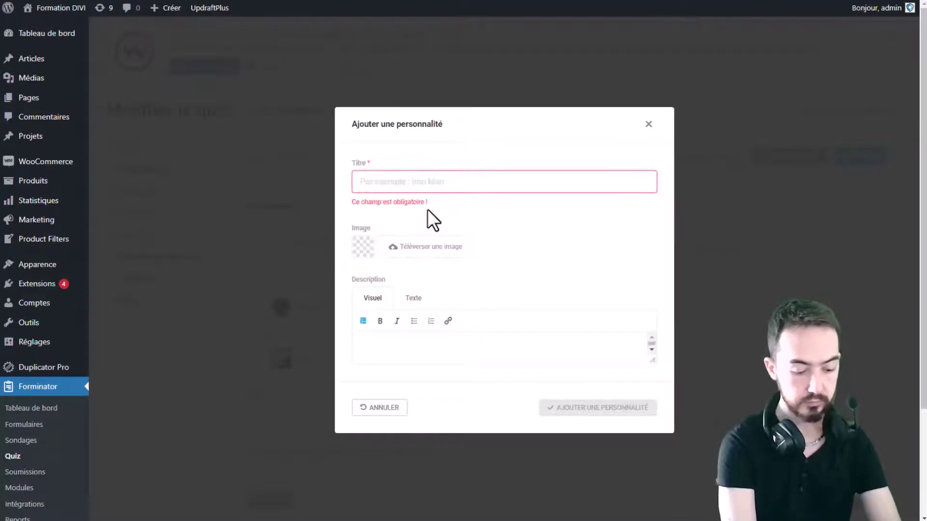
Add a third personality titled "Spider man" without image or description, and continue to the quiz questions
type("Spider man")
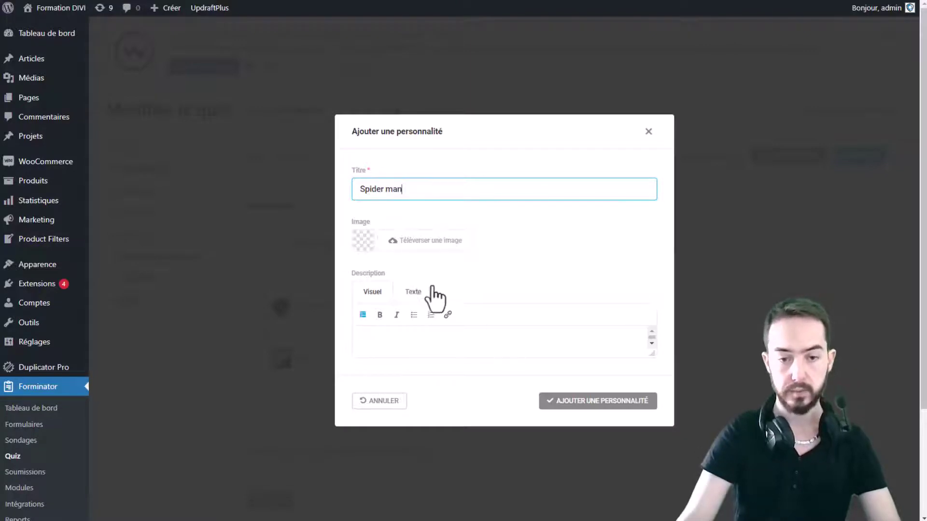
left_click(431, 347)
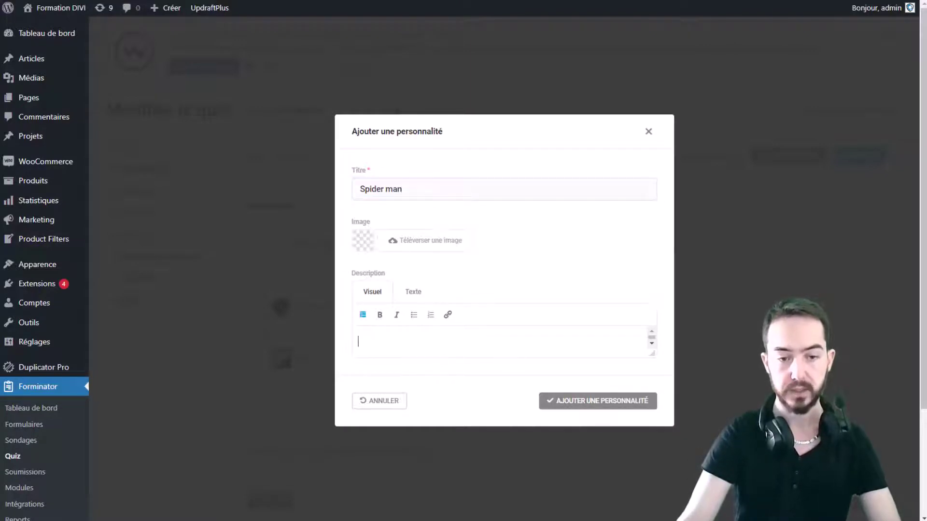
left_click(592, 413)
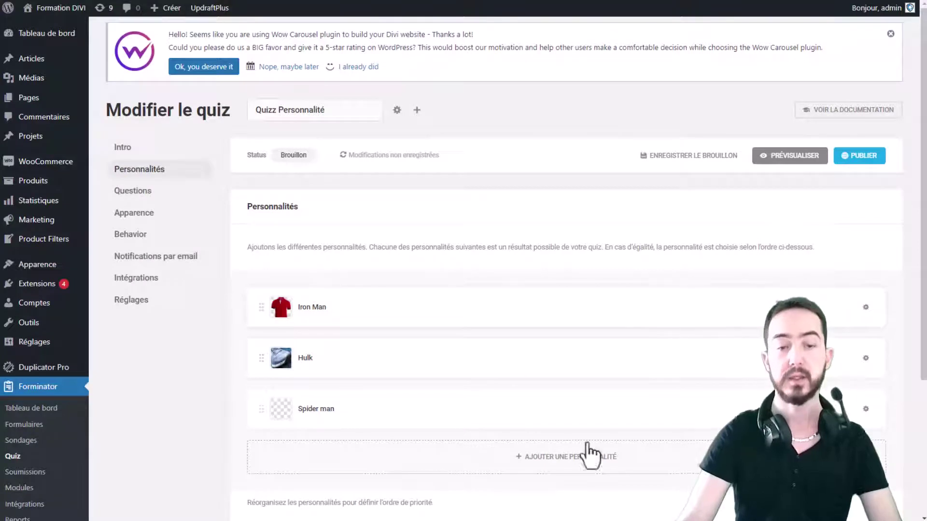
scroll(489, 230, "down", 3)
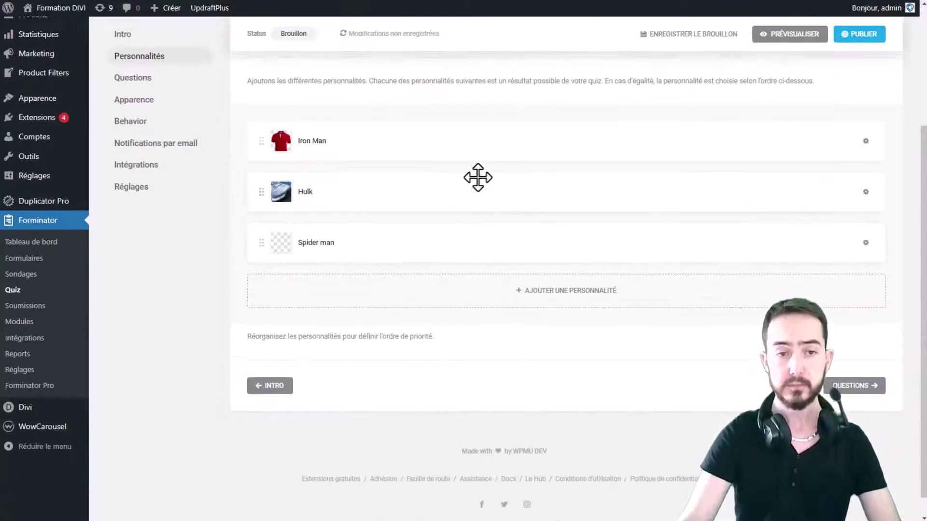
scroll(444, 144, "up", 1)
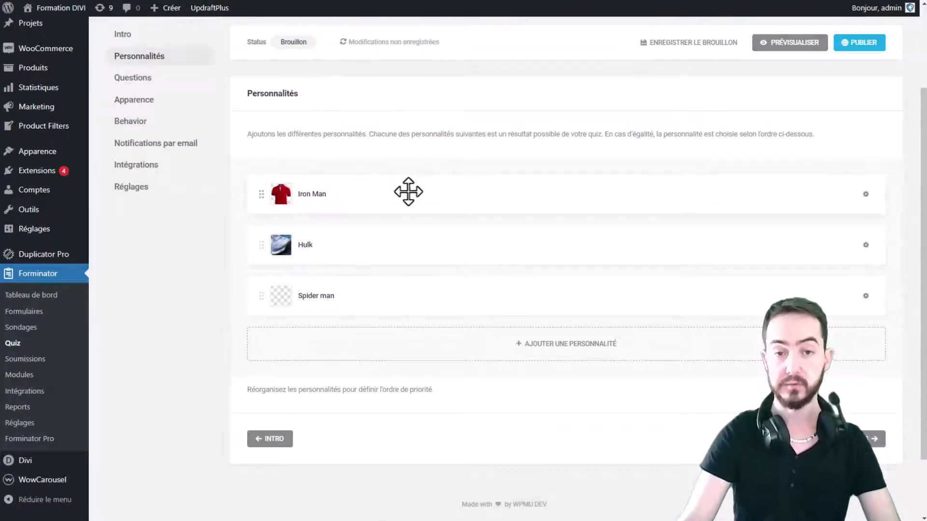
left_click(874, 441)
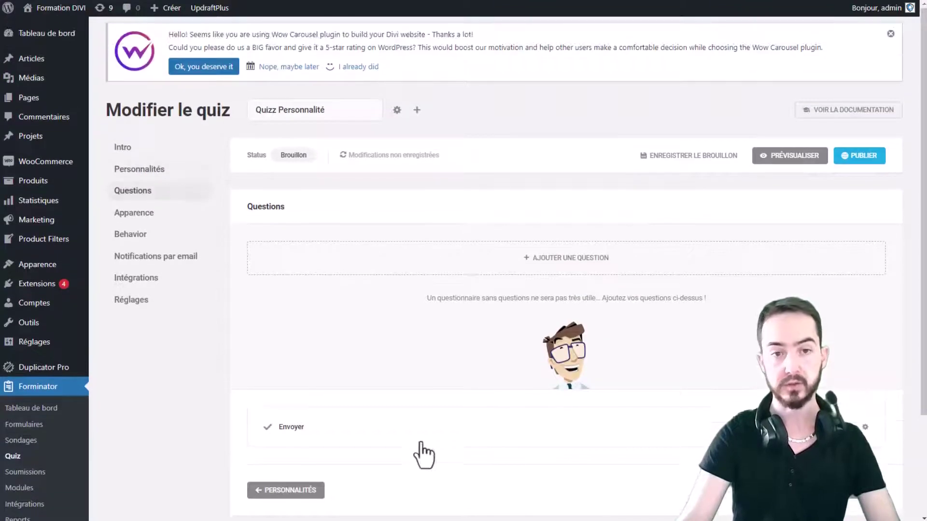
Start a new quiz question with the text "Comment réagissez vous face à un danger ?"
left_click(437, 270)
left_click(458, 128)
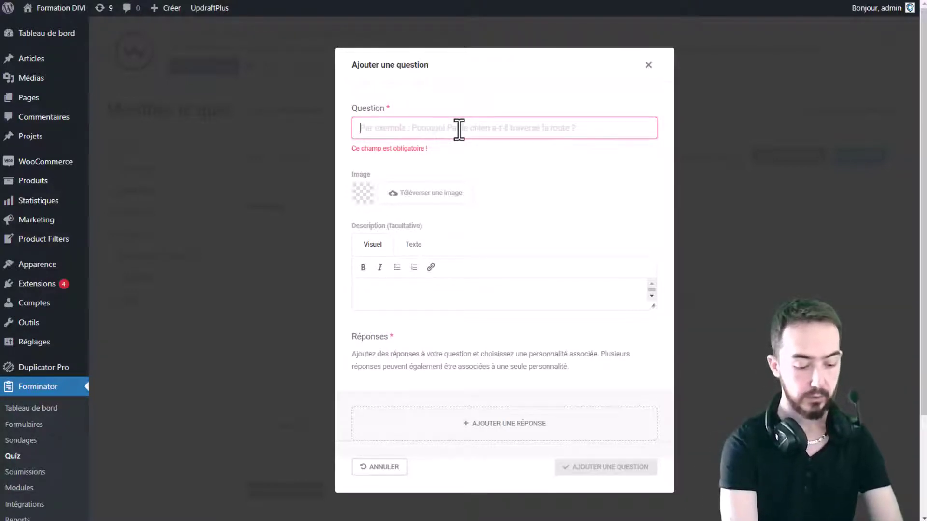
type("Comment réa")
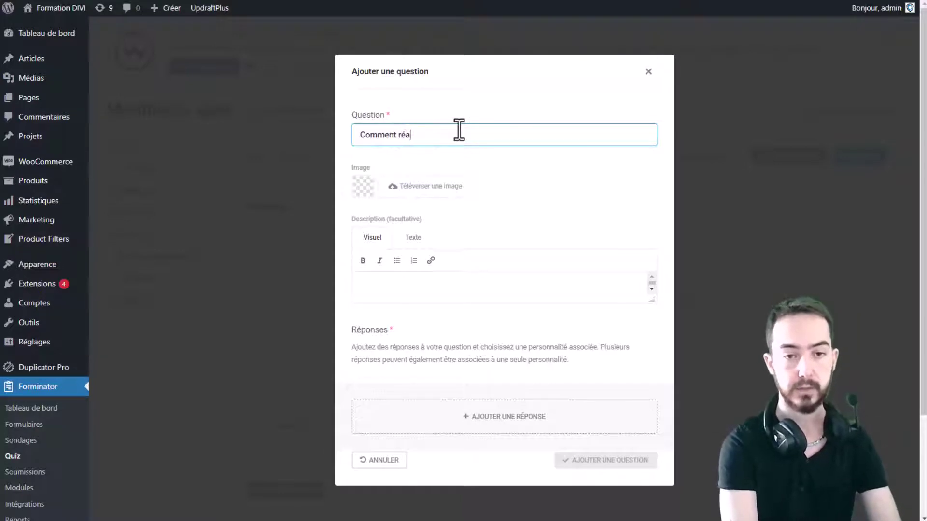
type("ou")
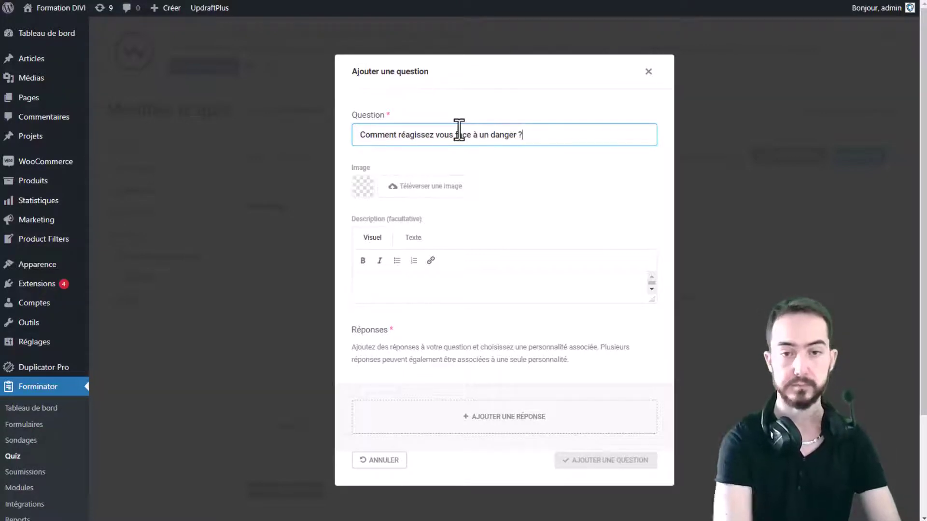
left_click(488, 186)
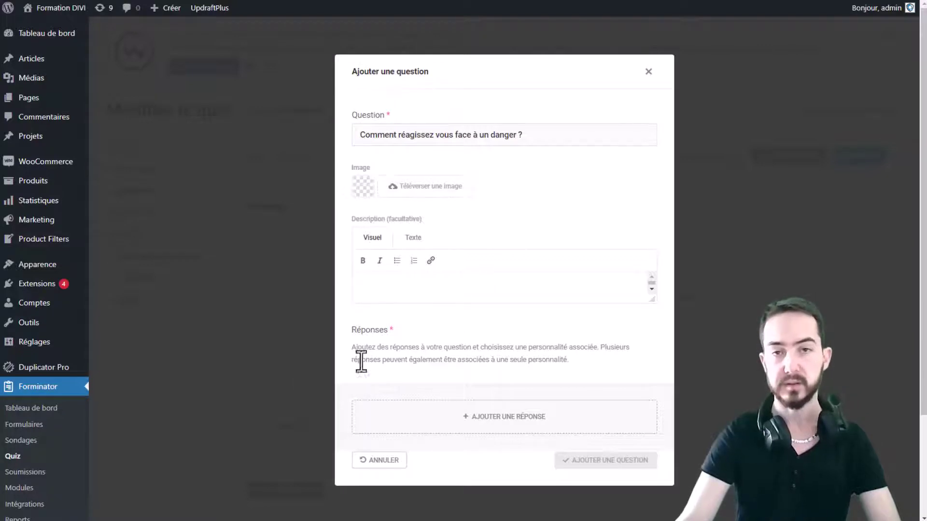
Add the answer "J'affront le danger" to the danger question and associate it with the Hulk personality
scroll(596, 242, "down", 2)
left_click(480, 419)
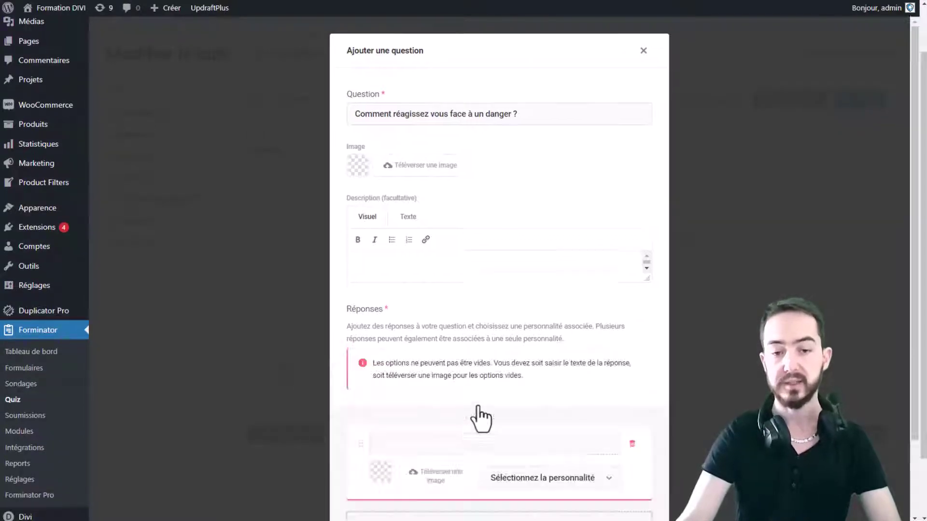
scroll(509, 323, "down", 2)
left_click(454, 358)
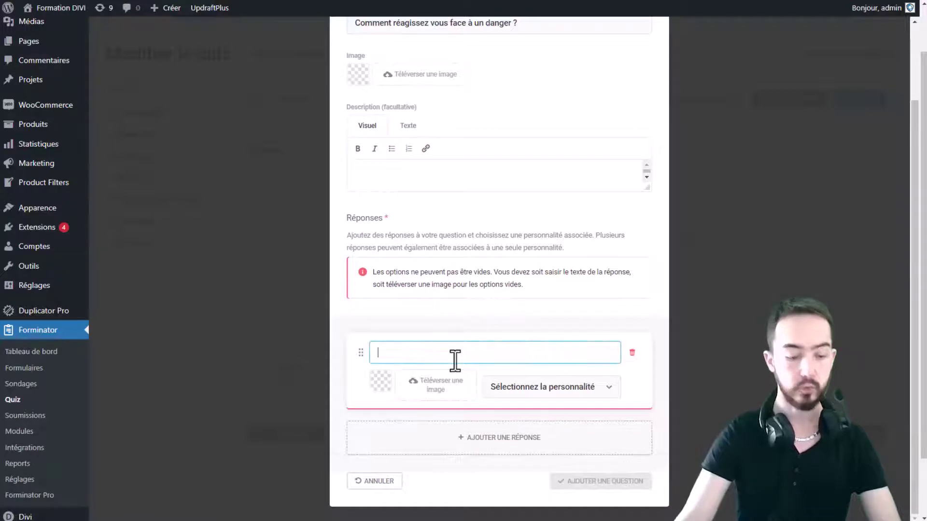
type("J'aff")
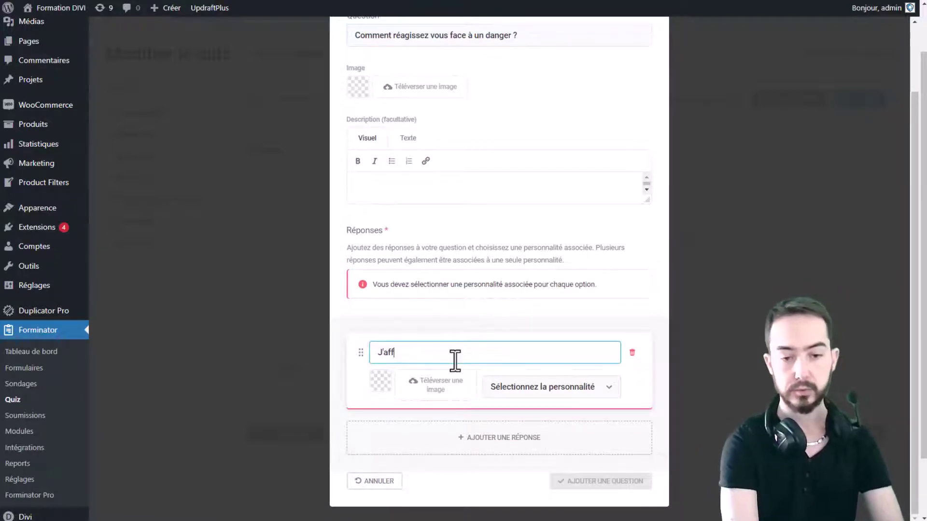
type("ront le danger")
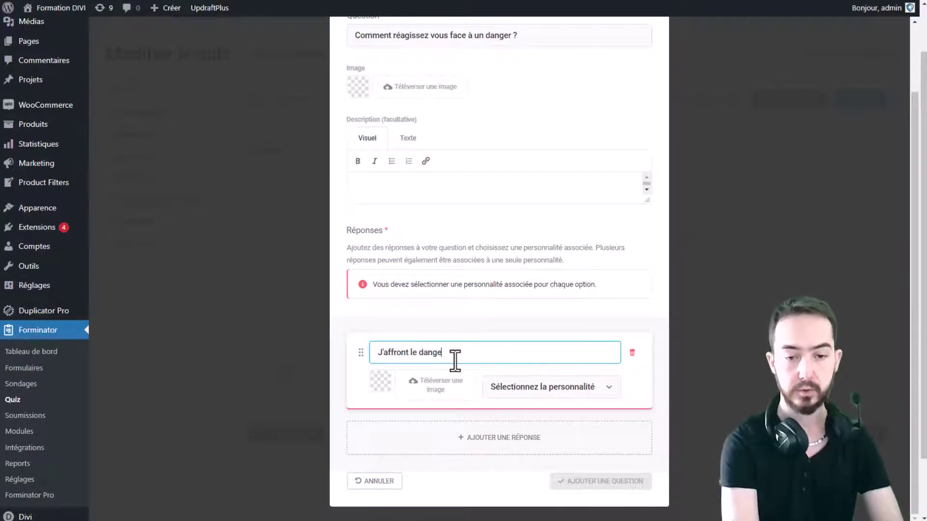
left_click(572, 387)
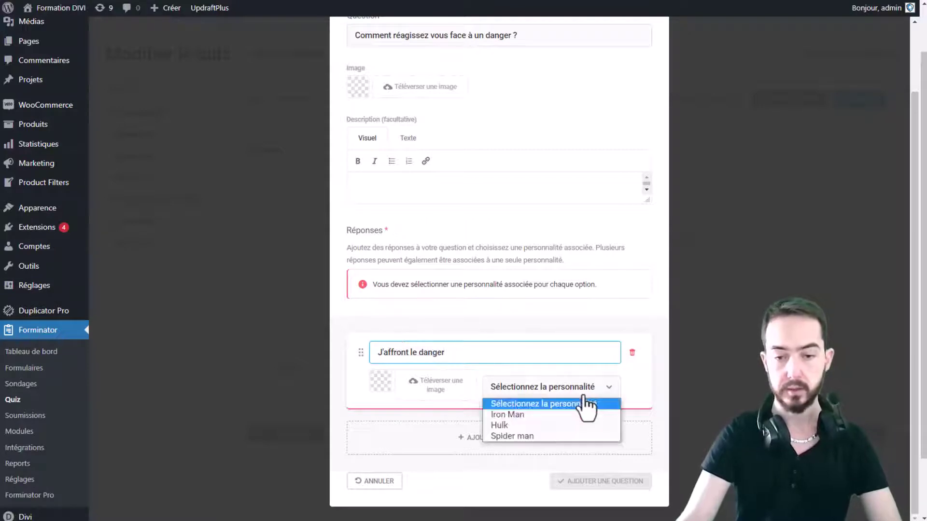
left_click(529, 424)
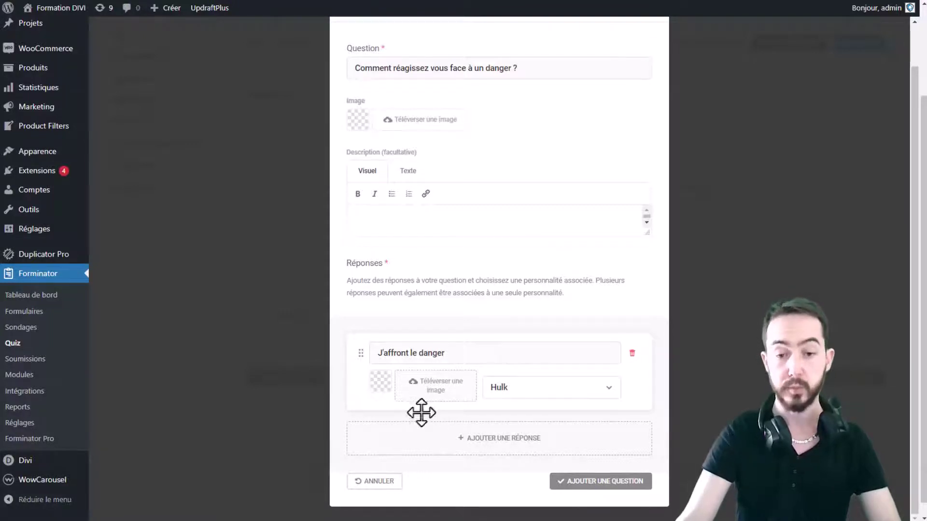
Add a second answer "Je me cache" to the question and associate it with the Spider man personality
left_click(474, 445)
left_click(407, 428)
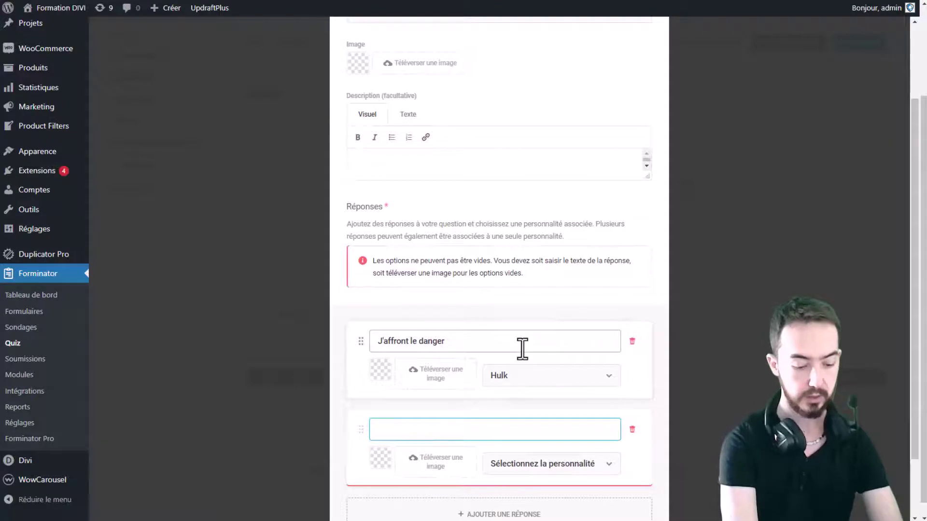
type("JE me cache")
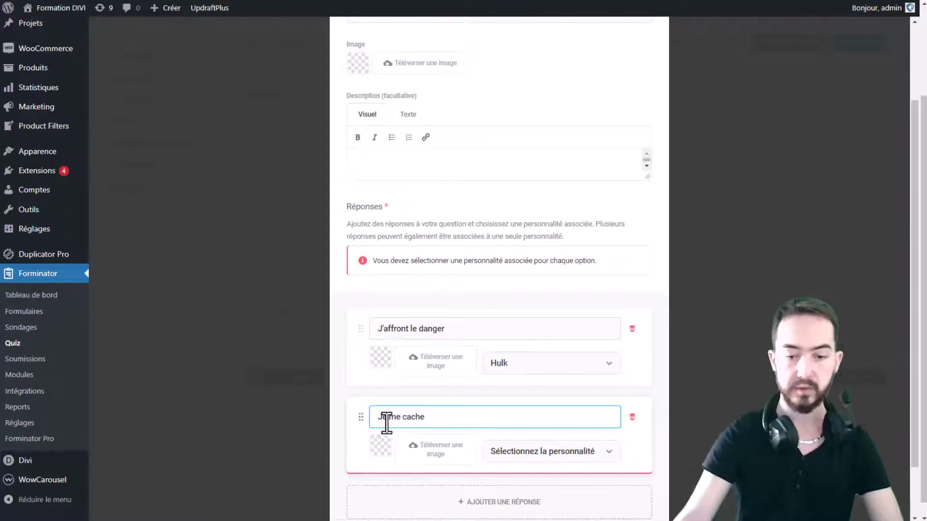
scroll(517, 459, "down", 2)
left_click(514, 387)
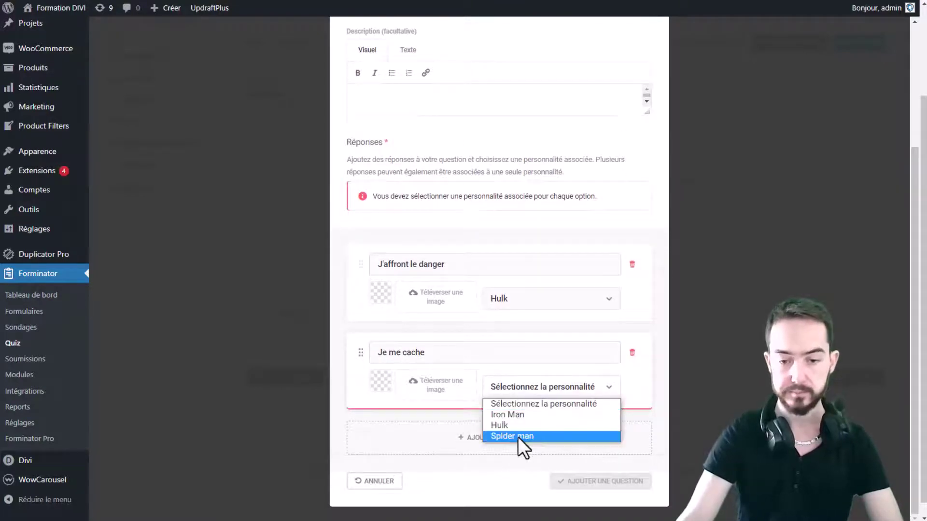
left_click(519, 437)
Add a third answer "J'analyse la situation" to the question and associate it with the Iron Man personality
left_click(453, 441)
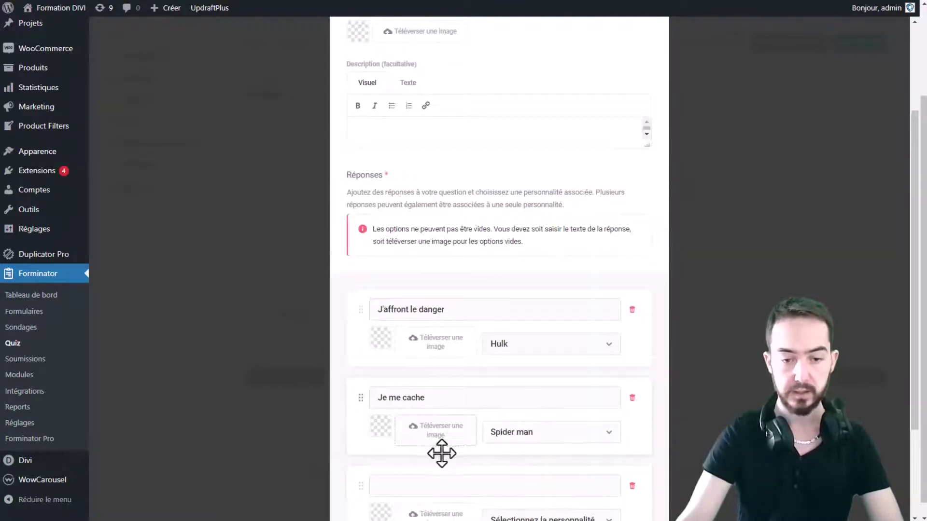
left_click(424, 427)
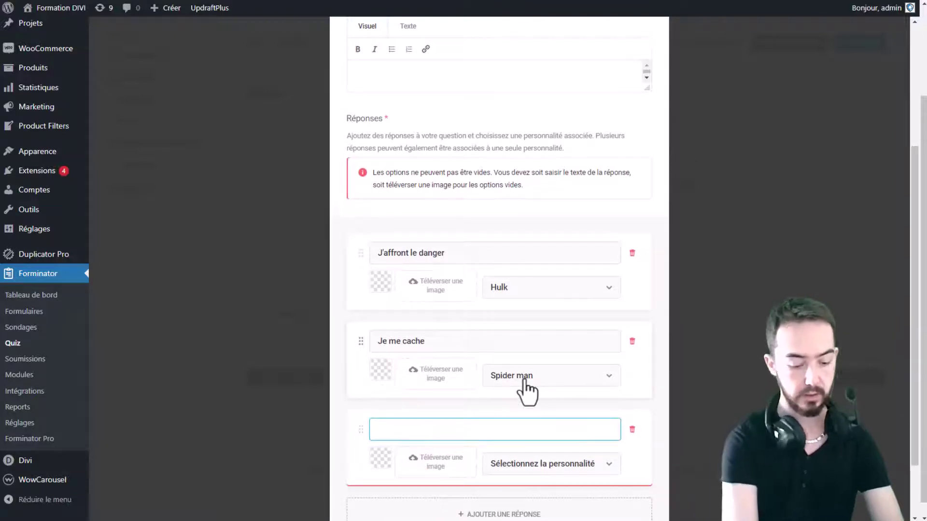
type("J'analyse la situ")
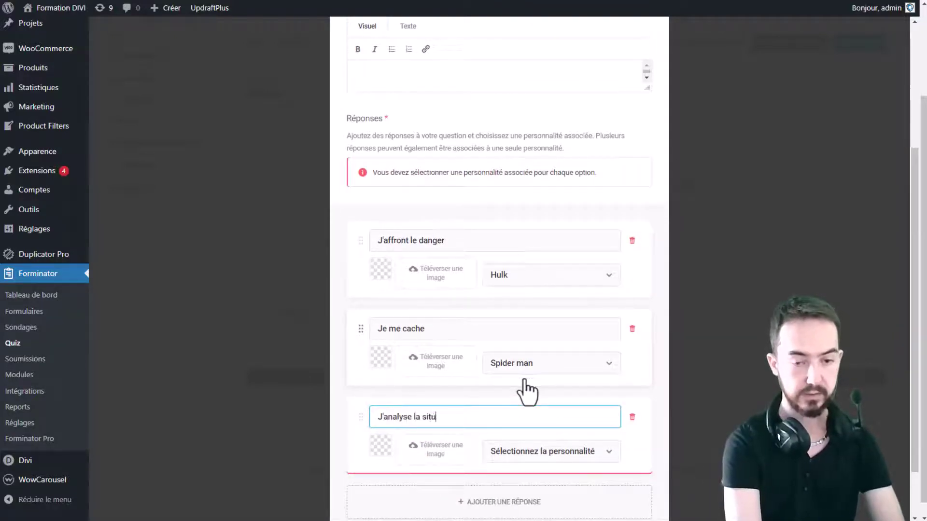
type("ation")
left_click(561, 453)
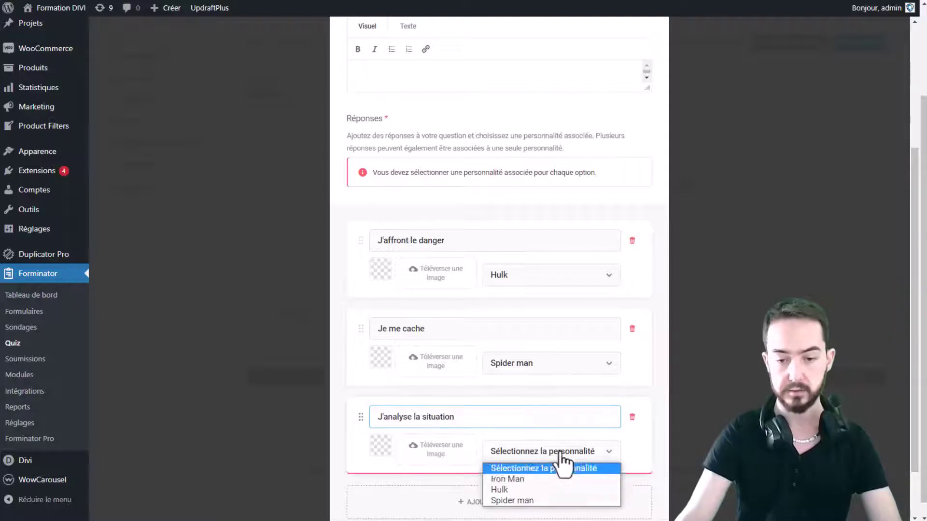
left_click(533, 479)
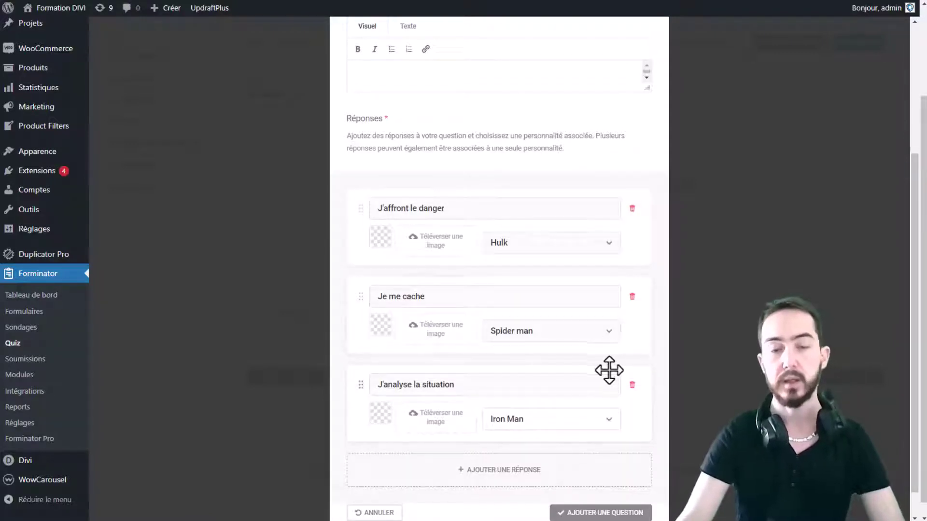
Reorder the answers to "J'affront le danger", "J'analyse la situation", "Je me cache", and add the question to the quiz
left_click_drag(362, 294, 367, 222)
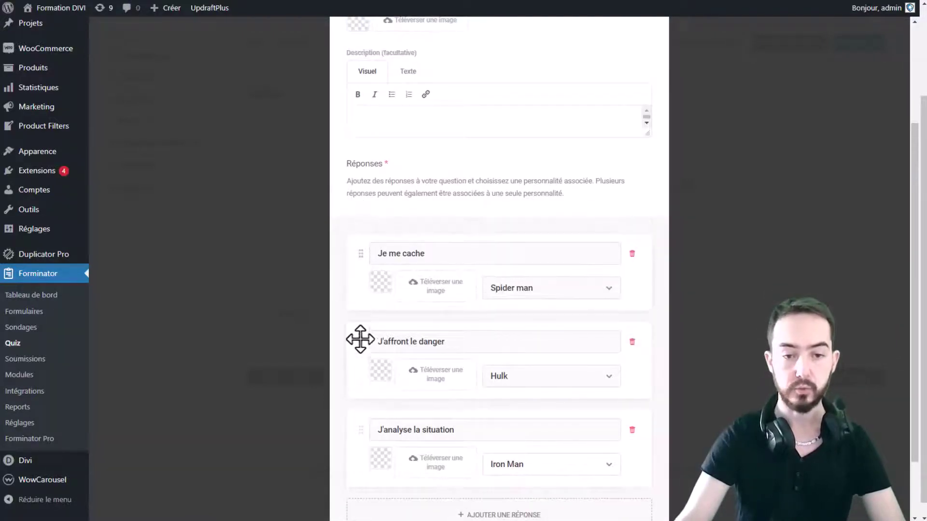
left_click_drag(360, 340, 373, 280)
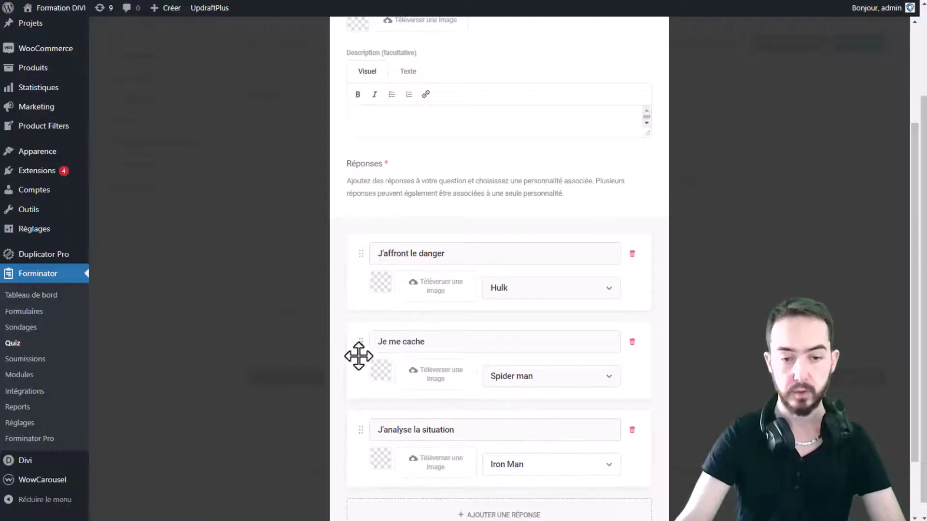
left_click_drag(359, 356, 362, 394)
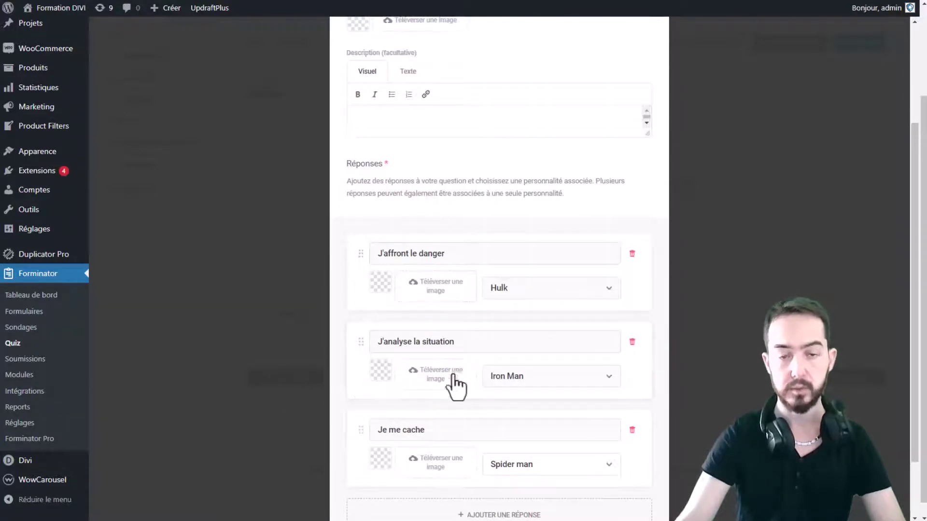
scroll(474, 278, "down", 1)
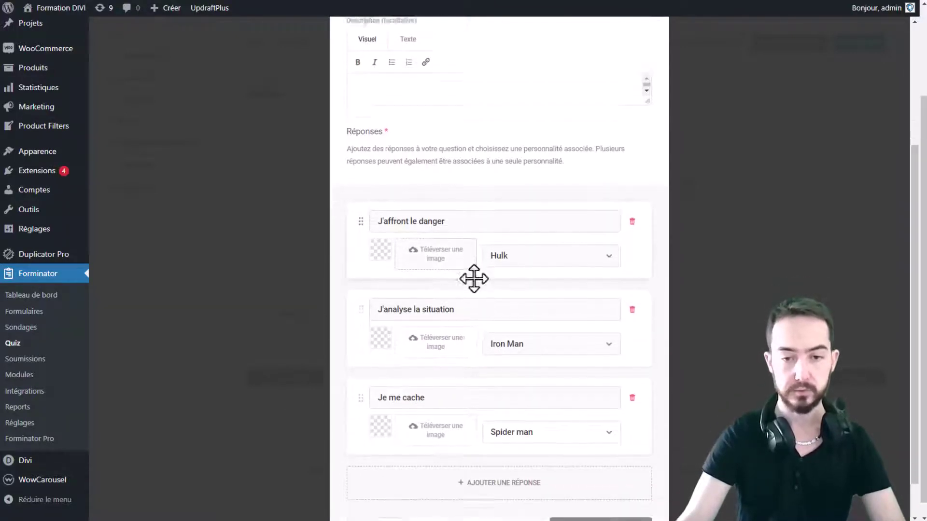
scroll(551, 248, "down", 2)
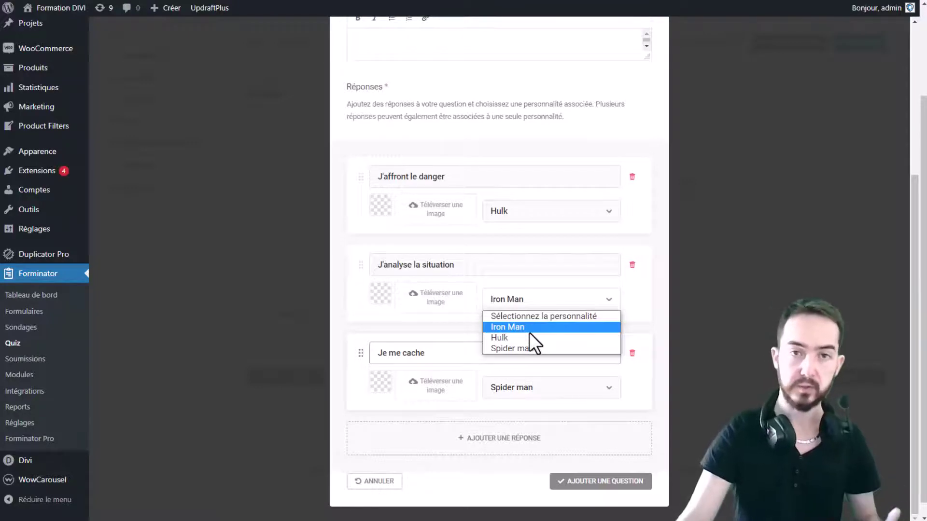
left_click(613, 481)
left_click(613, 481)
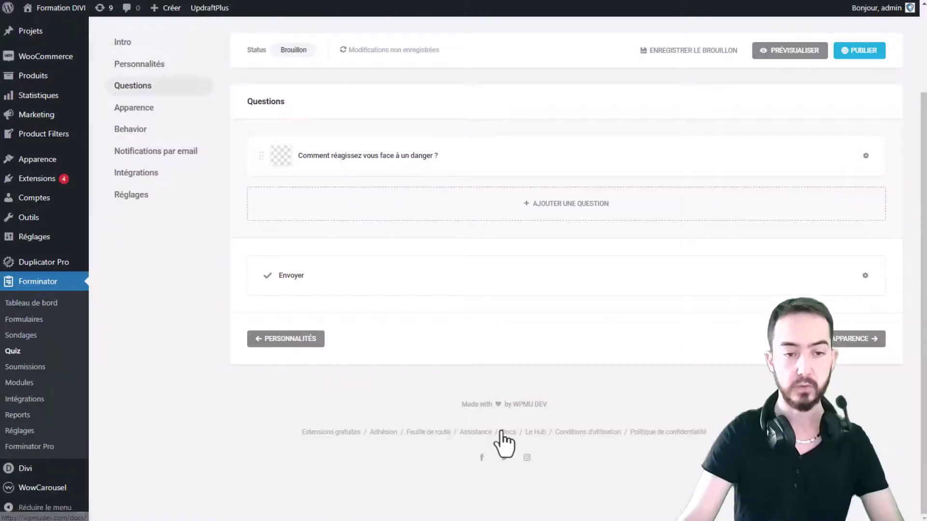
Start a second quiz question with the text "Comment je m'habille ?", without image or description
left_click(527, 209)
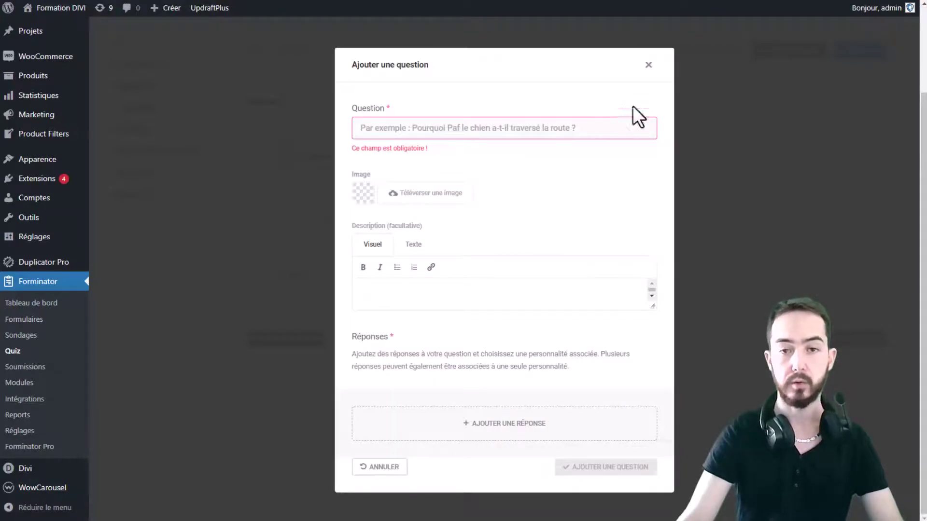
left_click(648, 65)
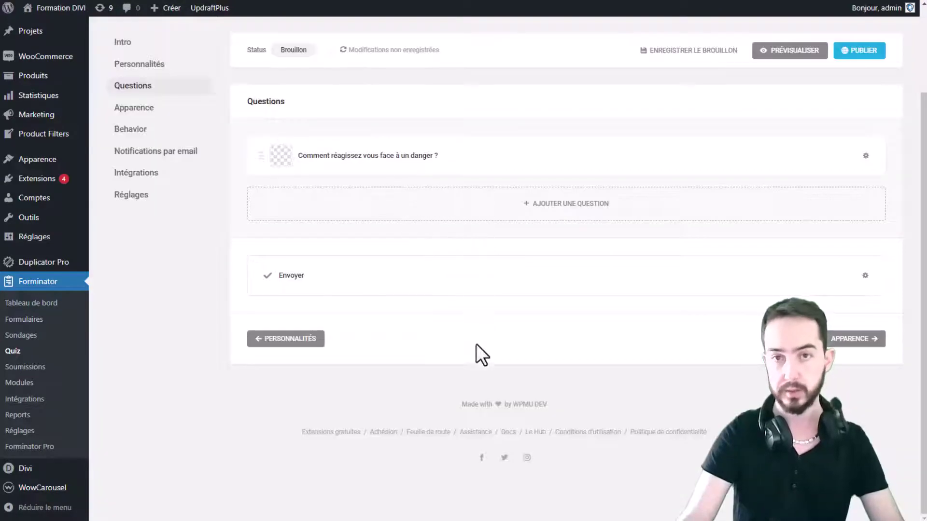
left_click(556, 207)
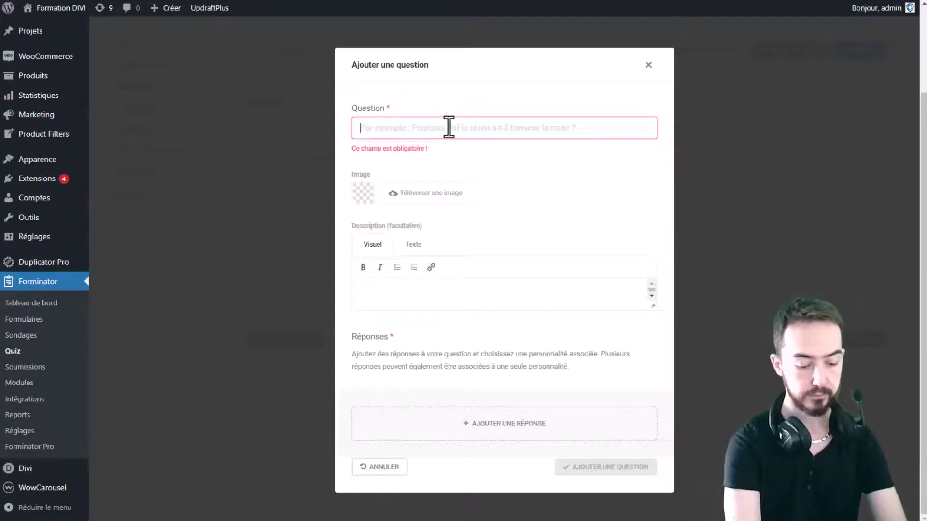
type("Comment je m'habille ?")
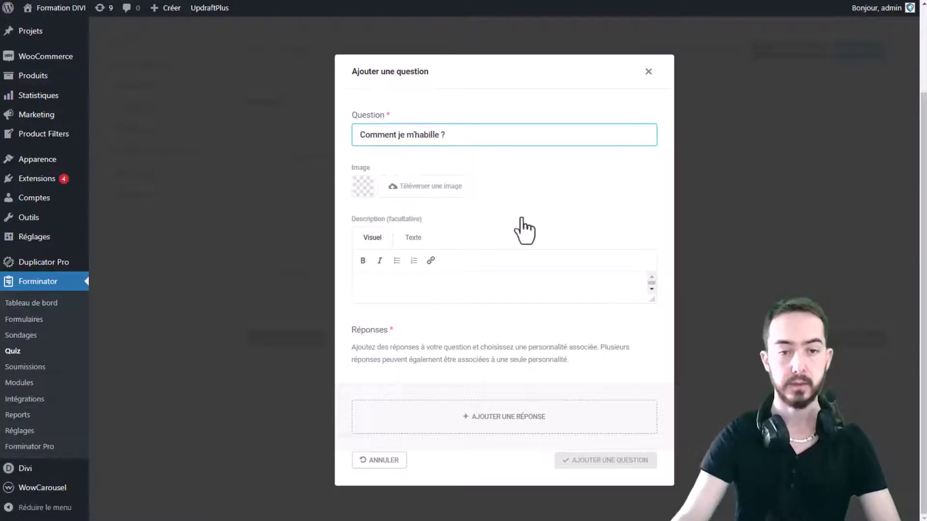
left_click(473, 333)
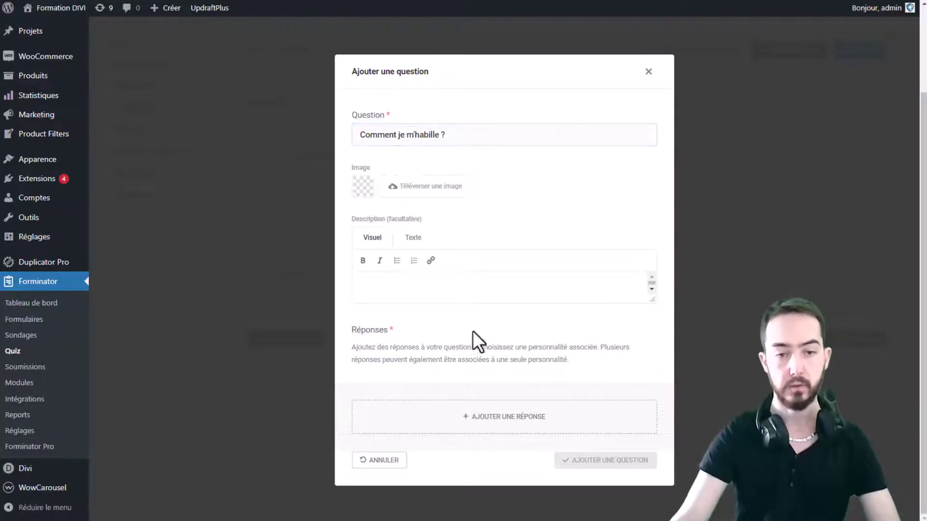
Add the answer "Short uniquement" to the clothing question and associate it with the Hulk personality
left_click(451, 434)
scroll(480, 395, "down", 3)
left_click(447, 347)
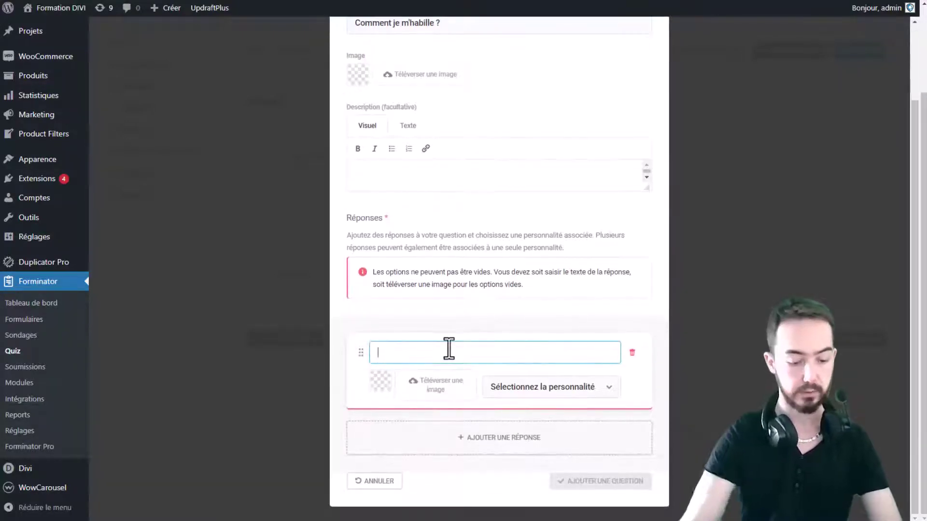
type("Short uniquement")
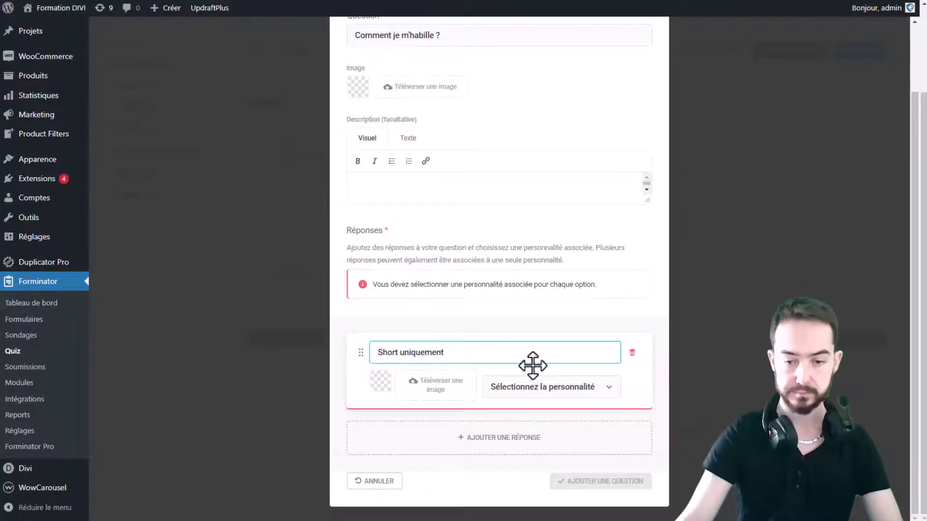
left_click(529, 386)
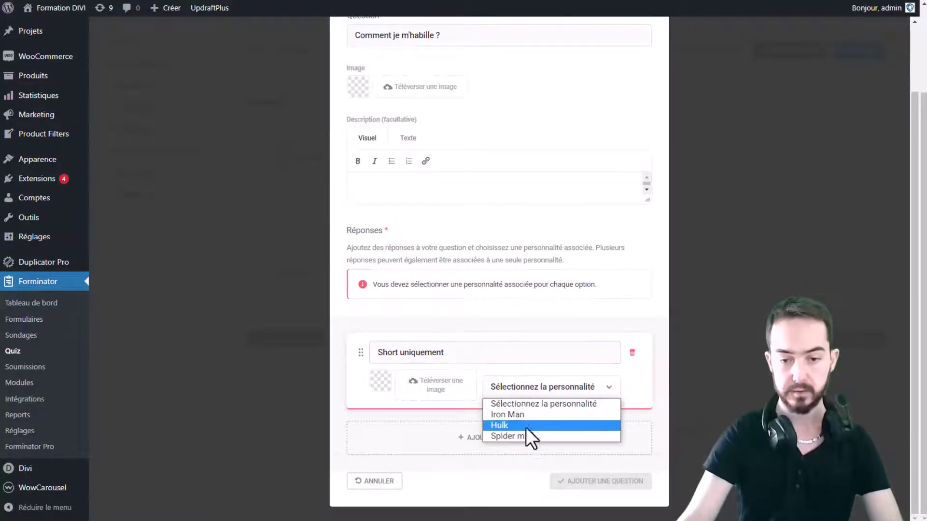
left_click(523, 424)
Add a second answer "En combinaison" associated with Spider man, and add the clothing question to the quiz
left_click(478, 459)
scroll(434, 427, "down", 2)
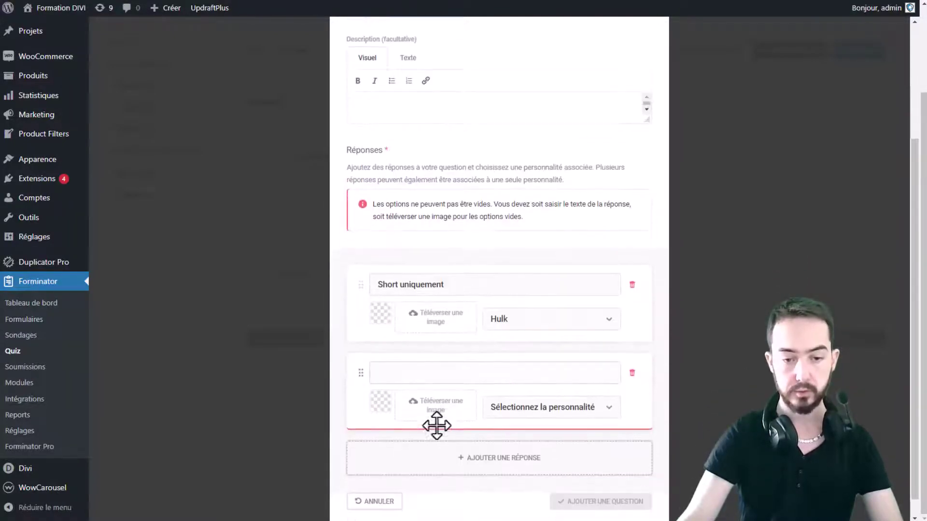
left_click(450, 379)
type("Co")
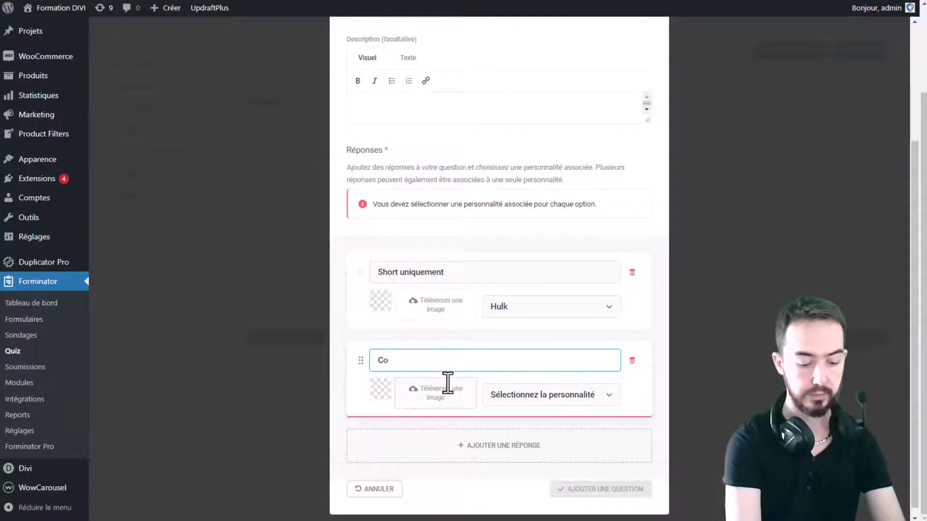
key("BackSpace")
key("BackSpace")
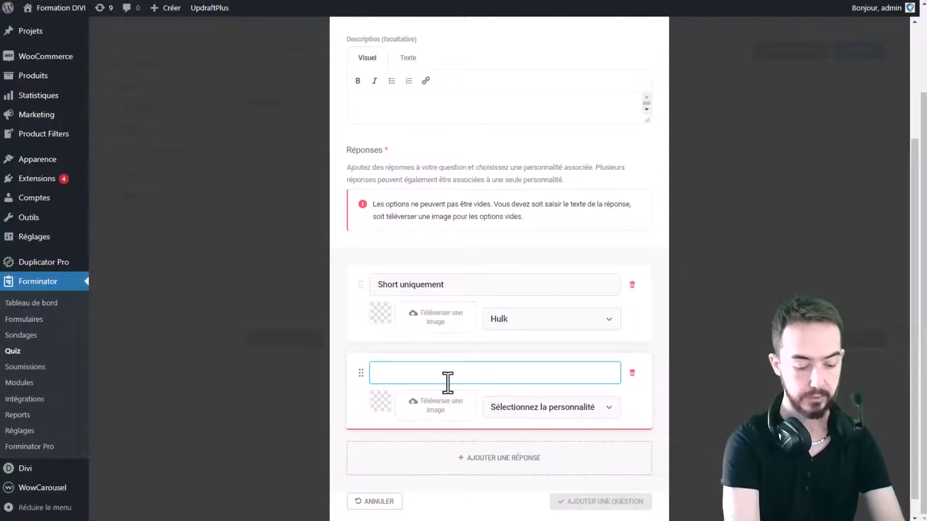
type("En combinai")
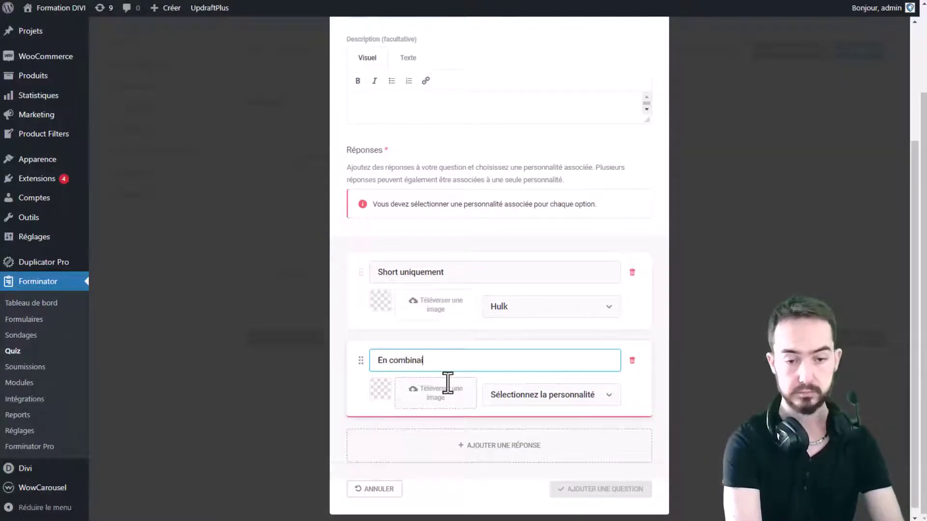
type("son")
left_click(543, 396)
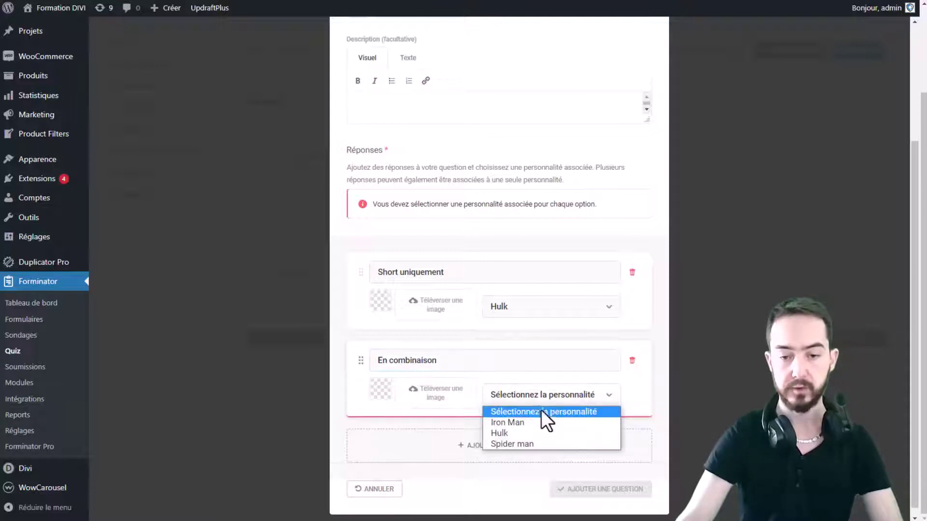
left_click(520, 444)
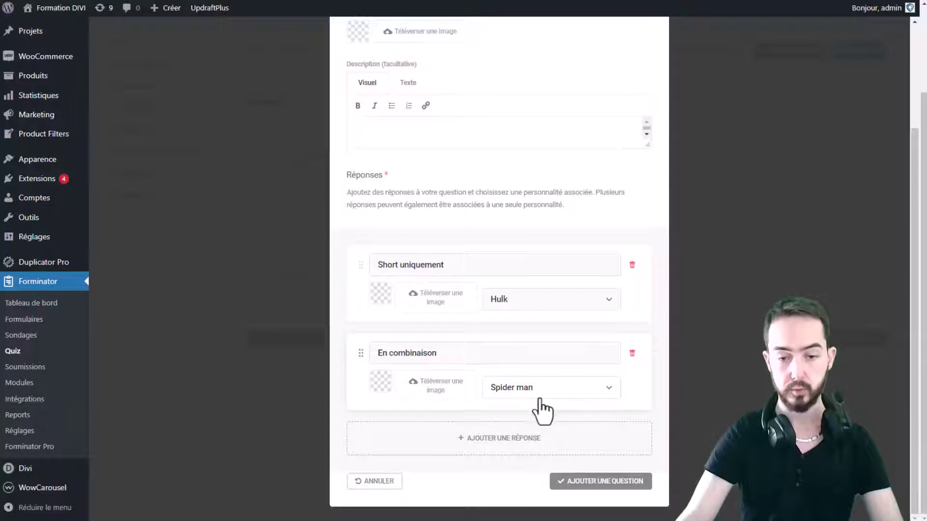
left_click(606, 483)
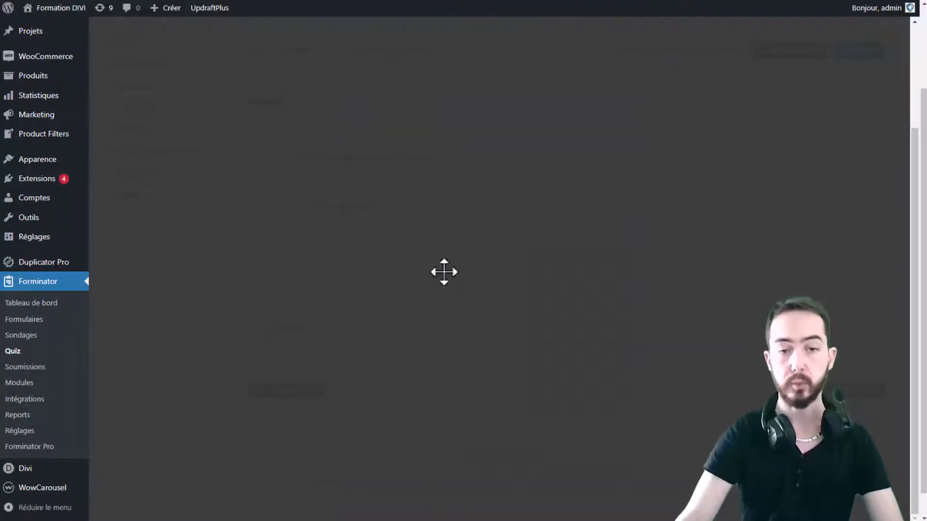
Review the answers and their associated personalities in the question "Comment réagissez vous face à un danger ?", and close the question
scroll(581, 342, "up", 1)
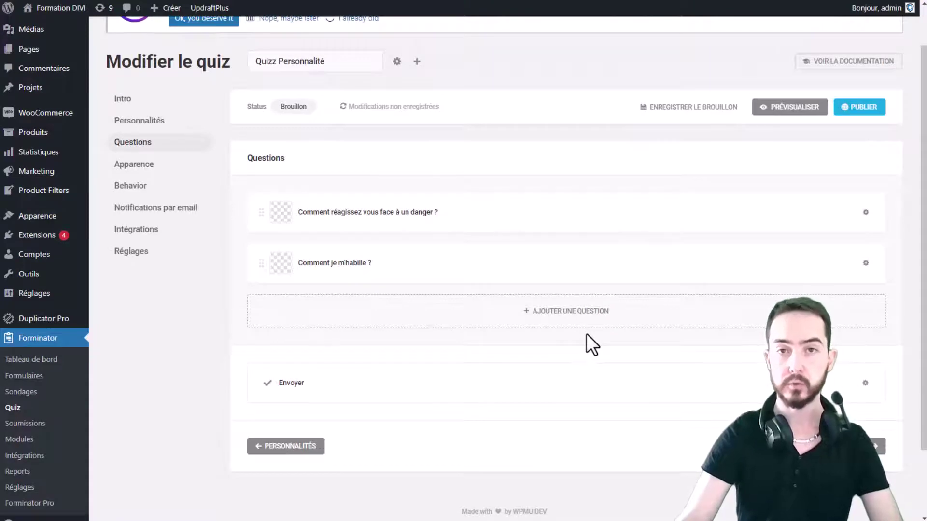
left_click(441, 219)
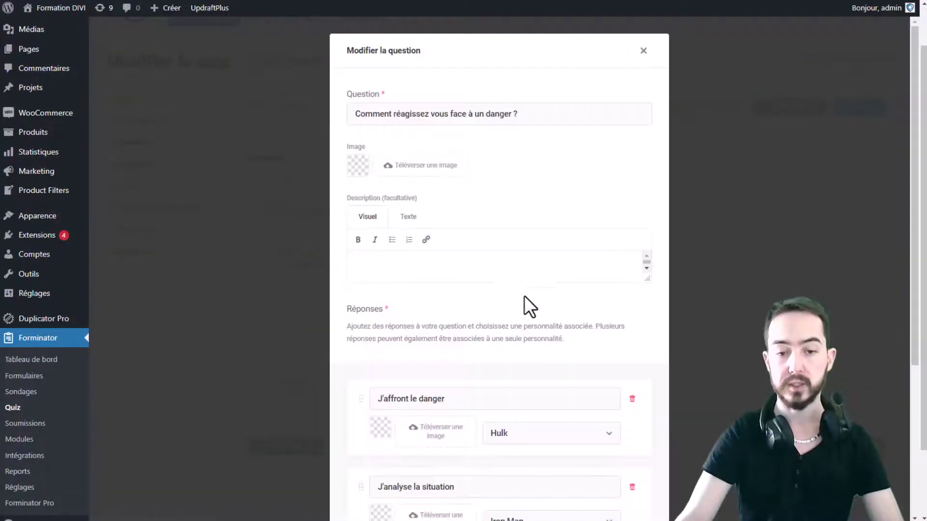
scroll(530, 306, "down", 2)
left_click_drag(474, 291, 350, 296)
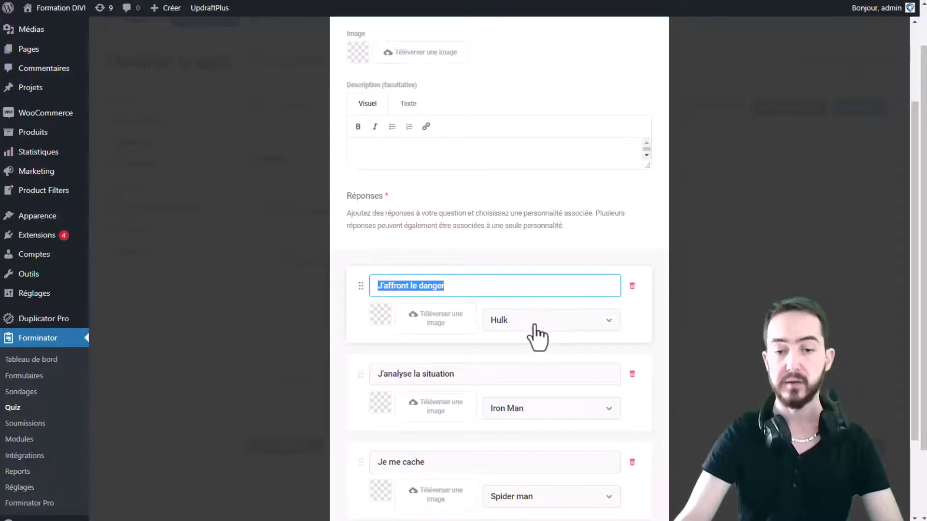
scroll(570, 333, "down", 2)
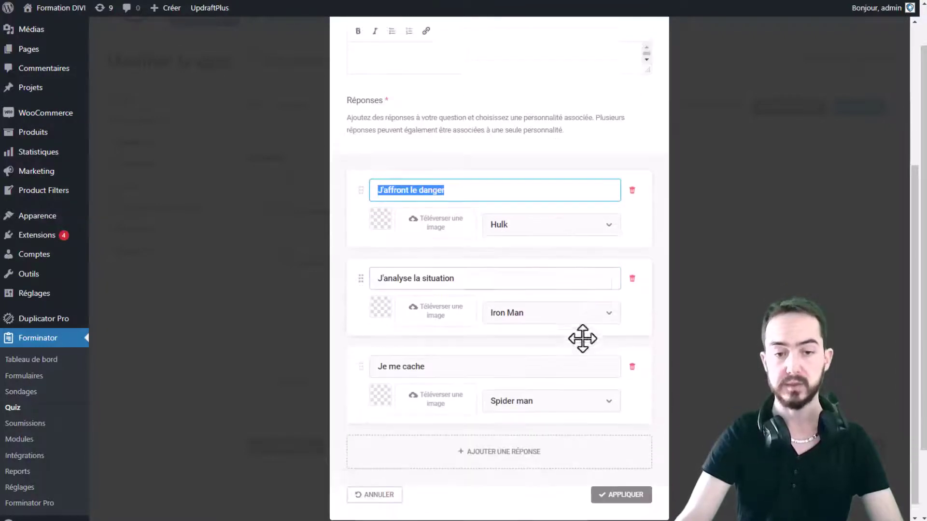
left_click(739, 355)
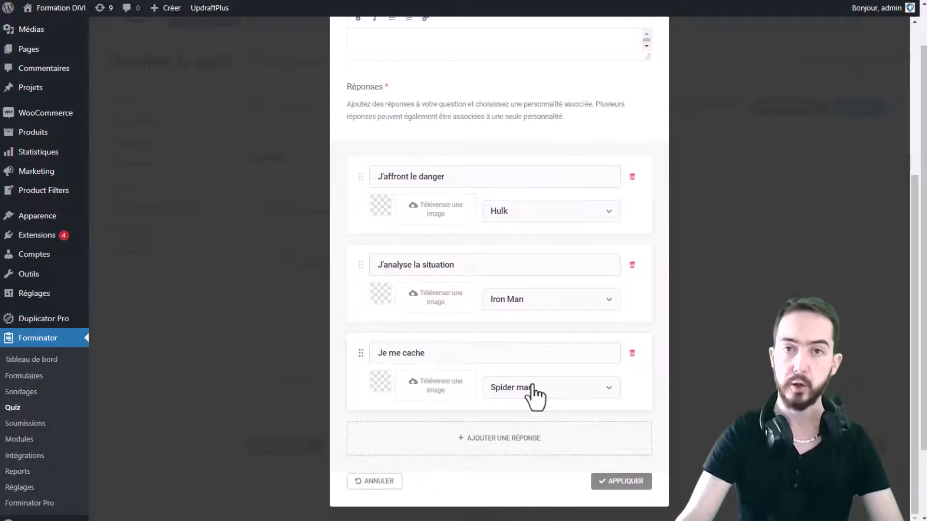
scroll(666, 106, "up", 4)
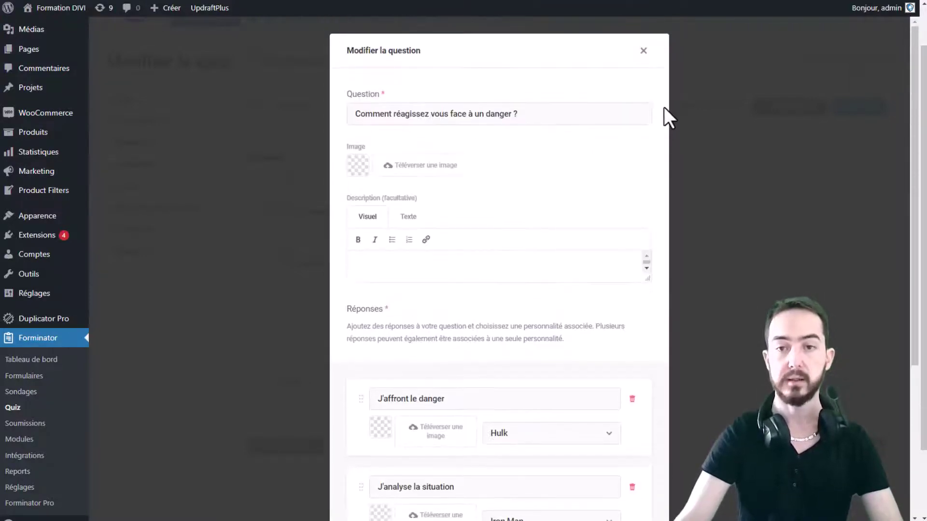
left_click(643, 51)
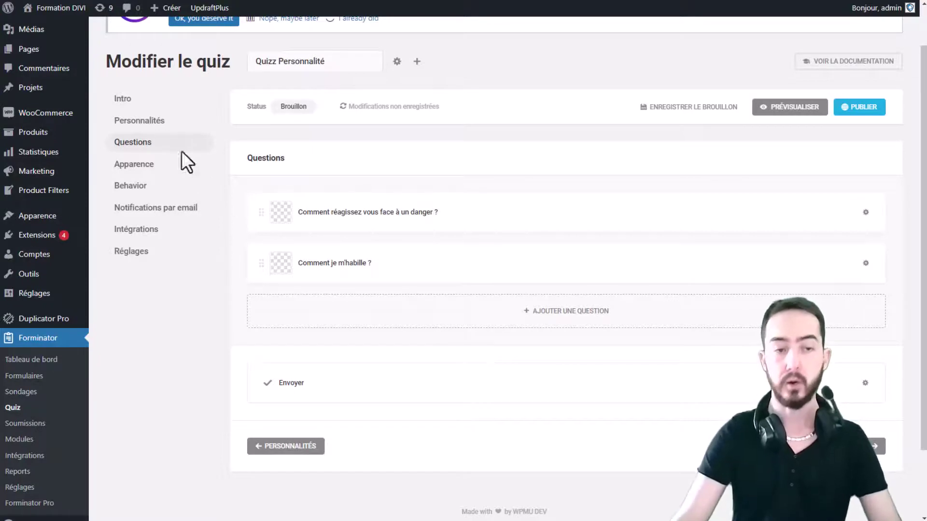
Examine the tie-break rule and the priority order of the quiz personalities, and return to the list of questions
left_click(170, 125)
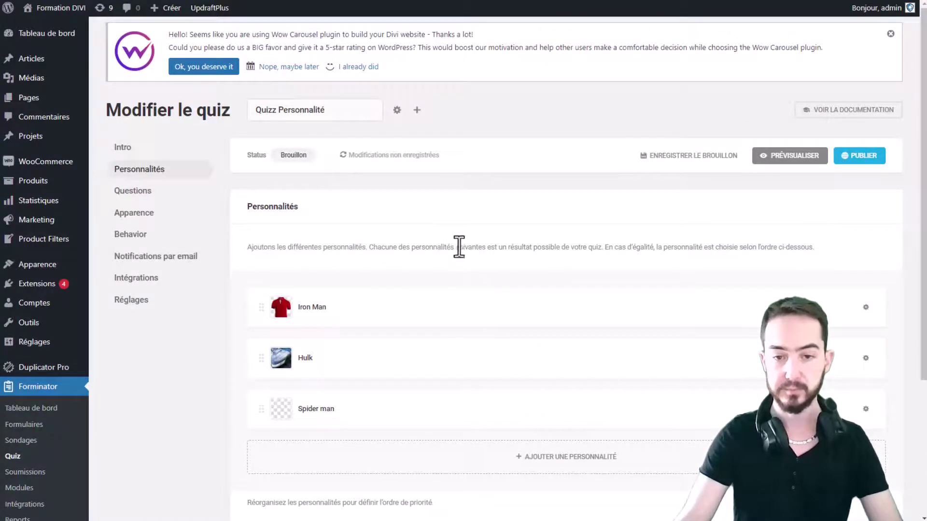
left_click_drag(609, 249, 804, 248)
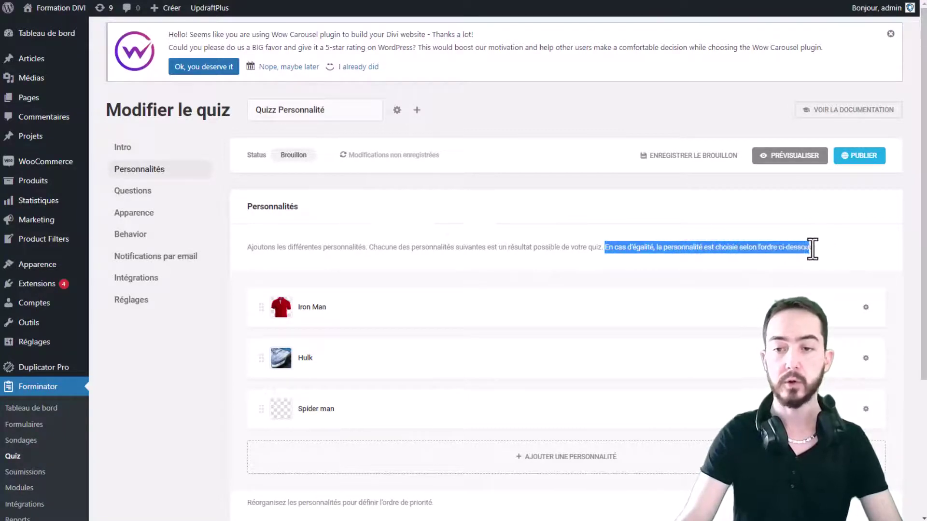
left_click(814, 248)
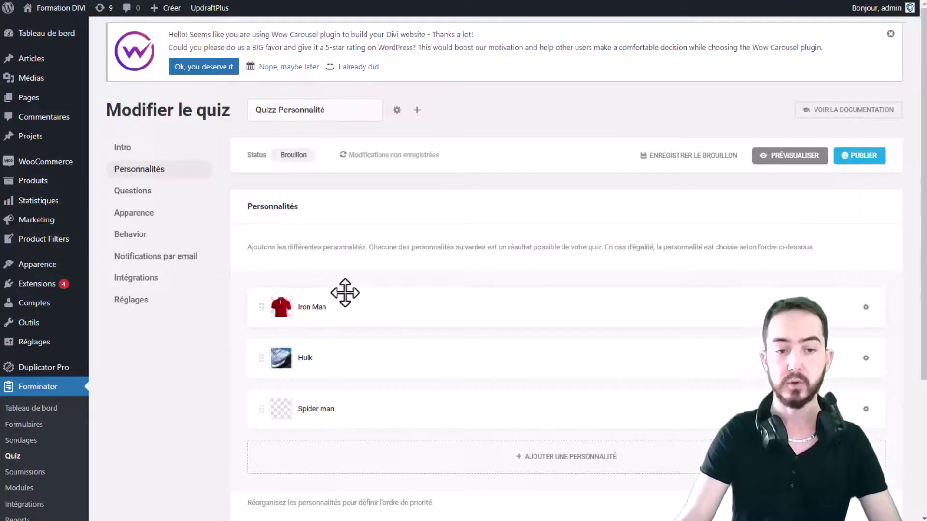
scroll(400, 290, "down", 1)
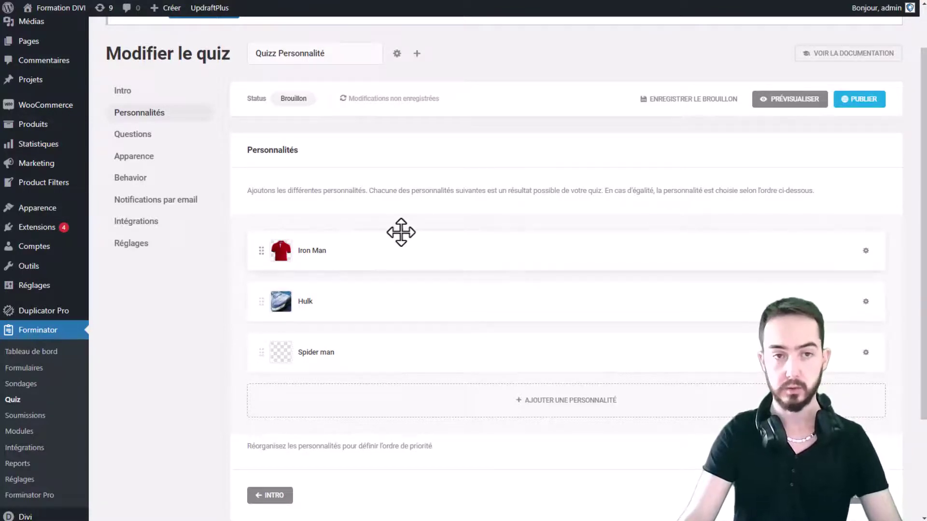
left_click(138, 134)
left_click(124, 172)
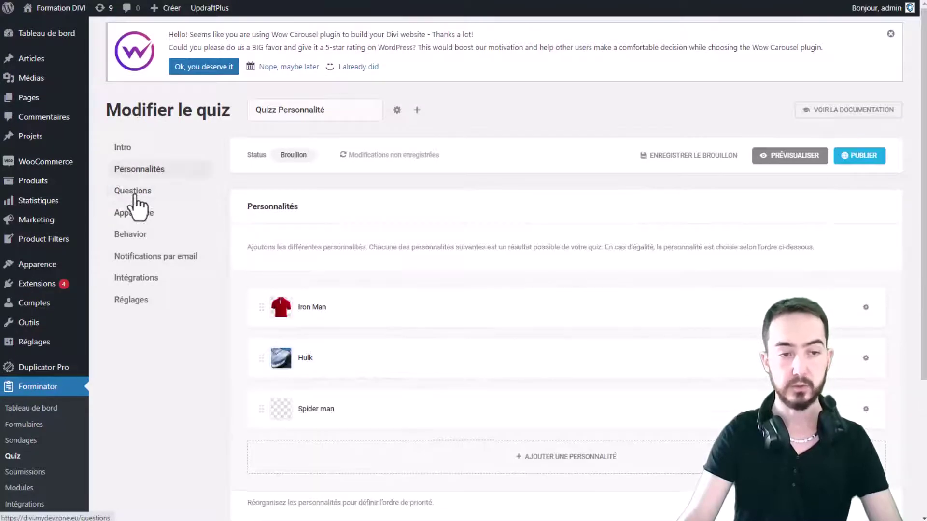
left_click(134, 192)
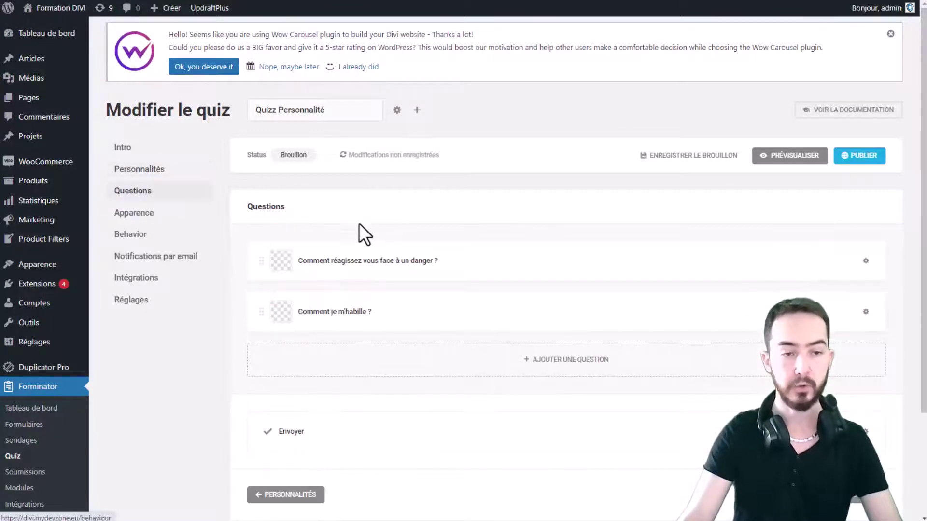
scroll(358, 223, "down", 3)
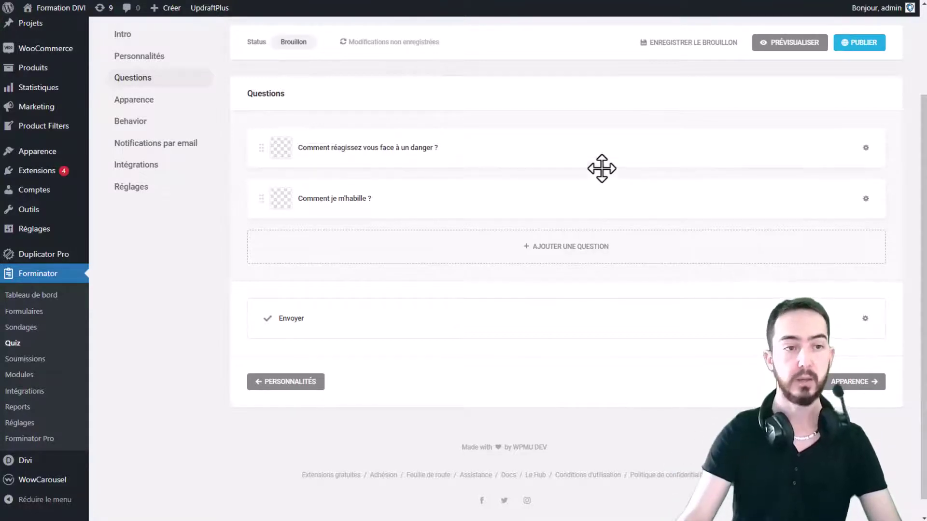
Compare the quiz's design styles Par défaut, Plat, Gras, Material and Aucun, and choose Material
left_click(838, 383)
scroll(517, 348, "up", 3)
scroll(500, 201, "down", 1)
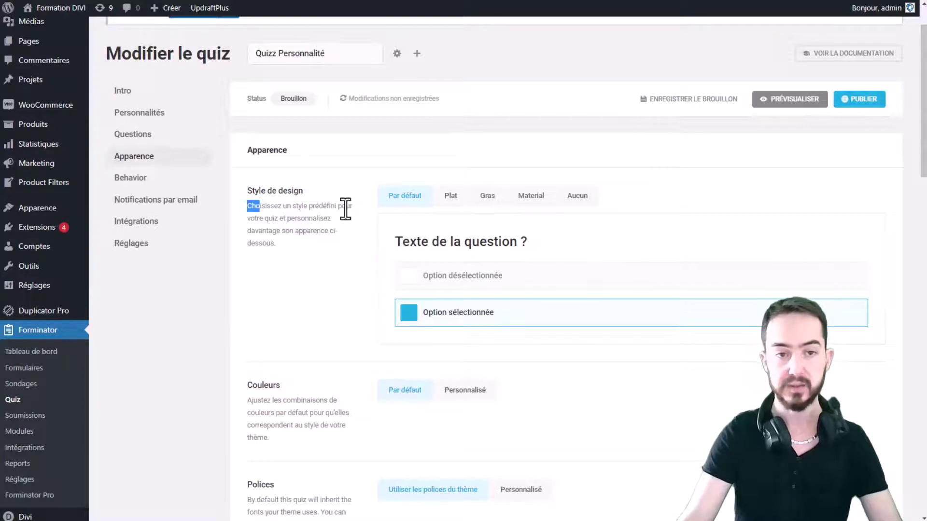
left_click(565, 197)
left_click(425, 200)
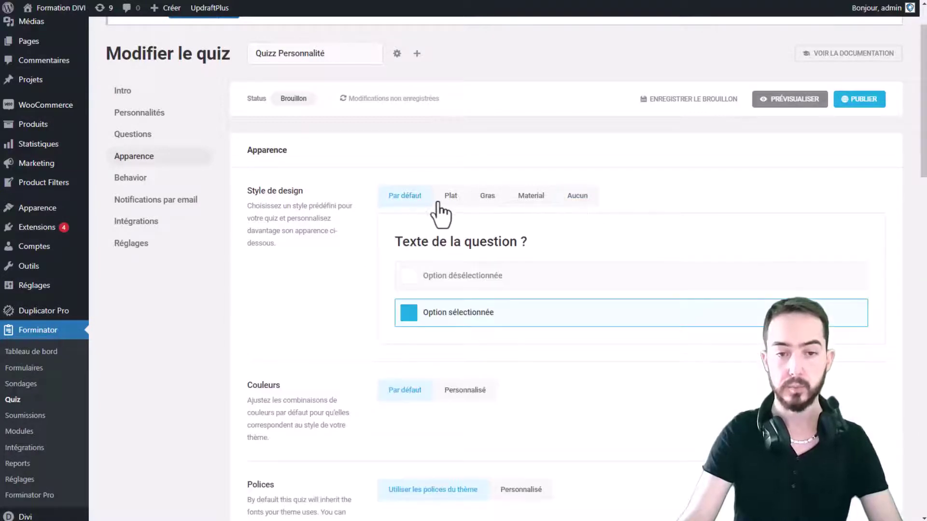
left_click(456, 202)
left_click(488, 198)
left_click(537, 201)
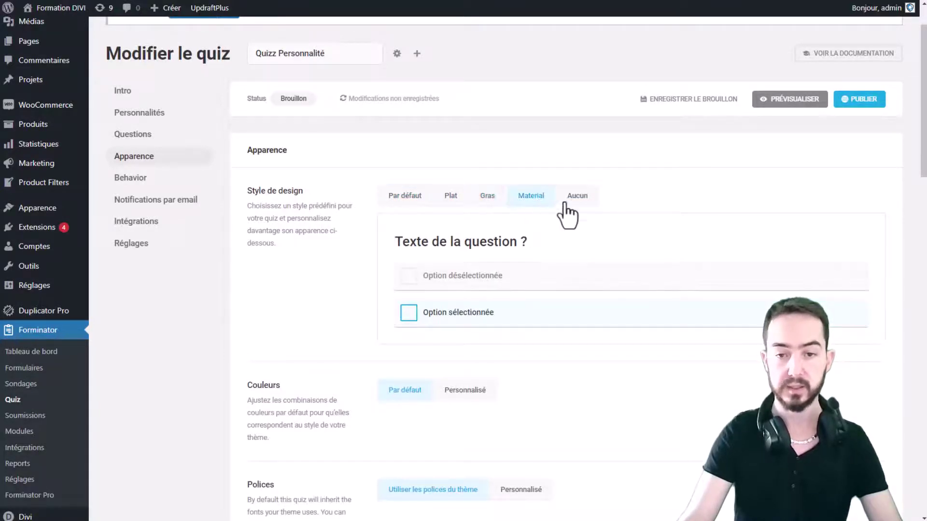
left_click(570, 195)
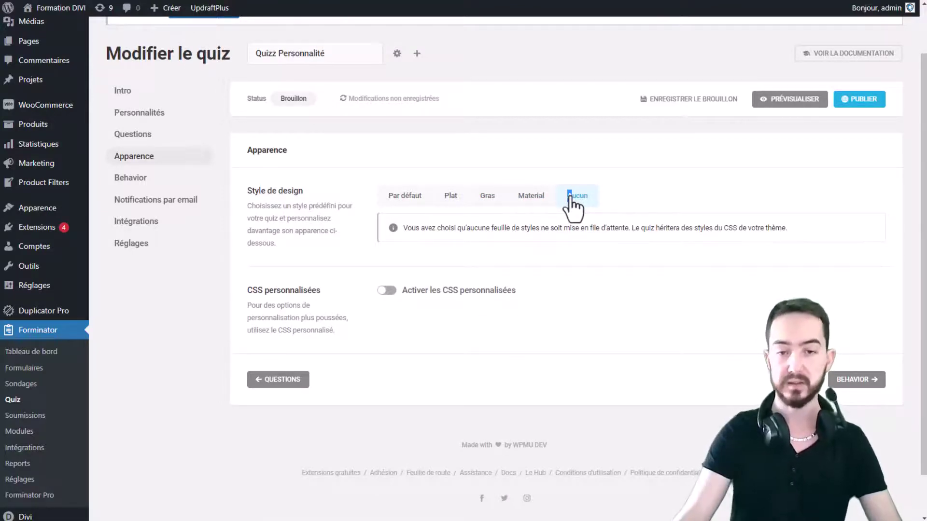
left_click(530, 202)
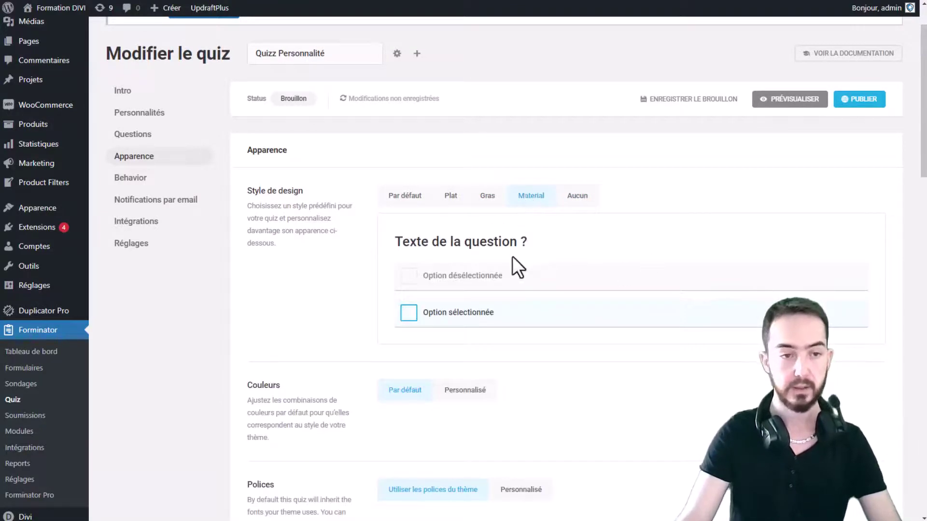
Set the quiz's submit button text to "Soumettre le quizz" and its processing text to "En cours d'envoi"
left_click(136, 135)
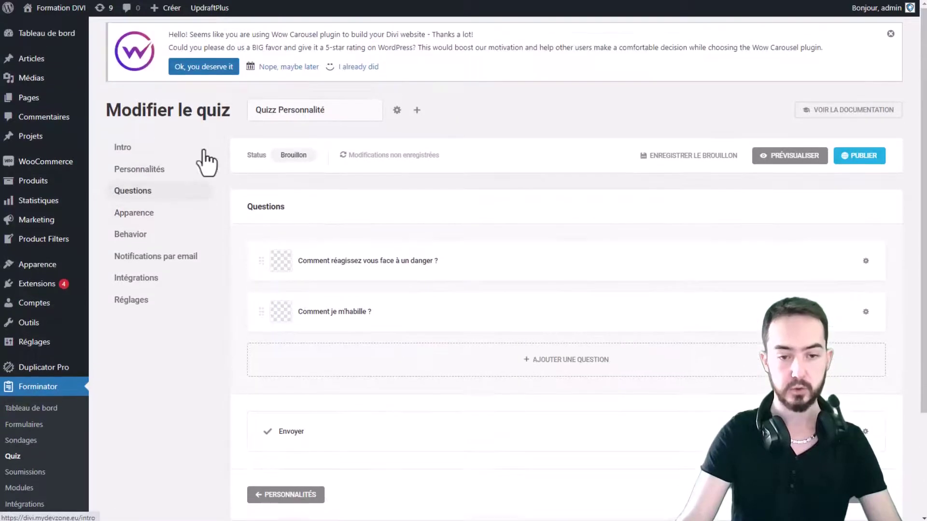
scroll(423, 196, "down", 2)
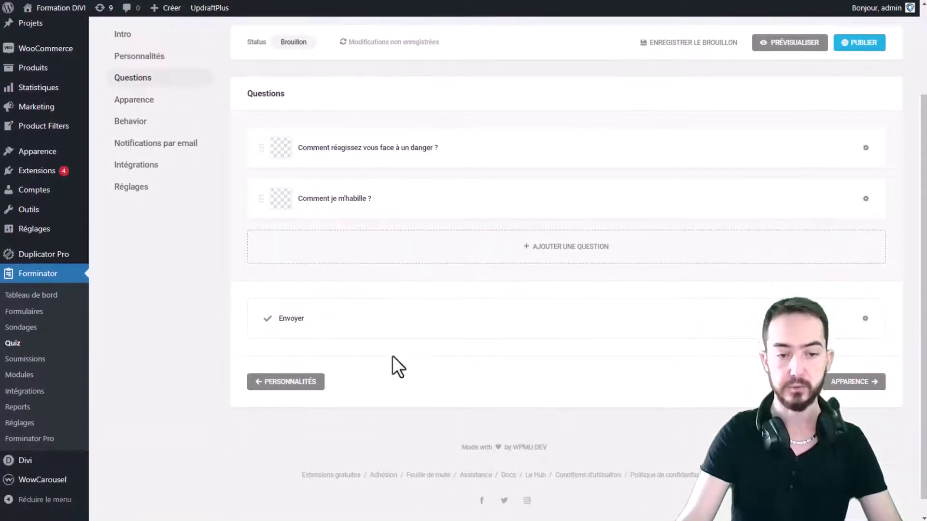
left_click(318, 322)
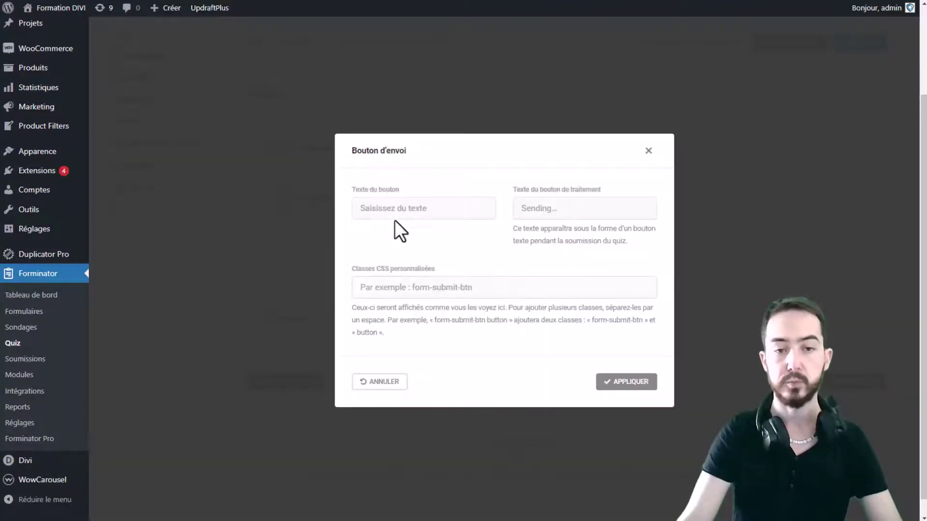
left_click(447, 208)
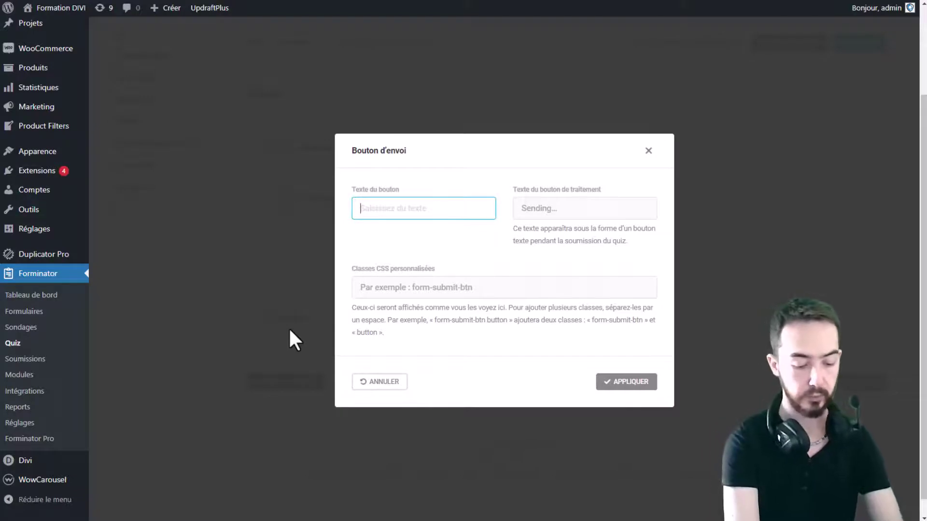
type("Soumett")
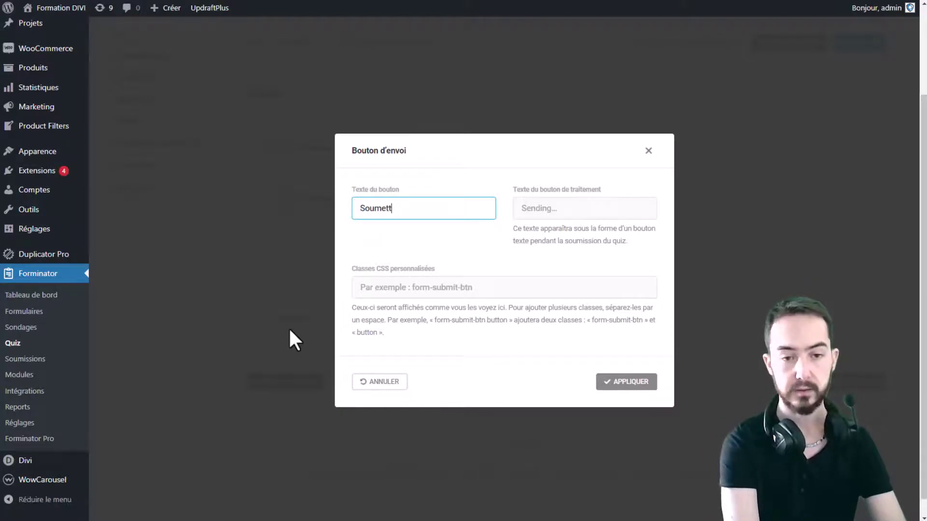
type("re le quizz")
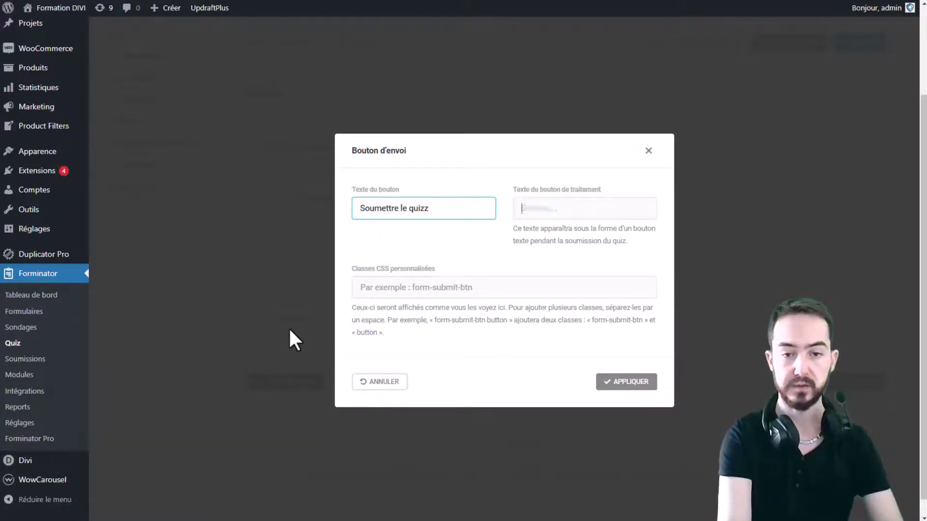
key("Tab")
type("En cours d'envoi")
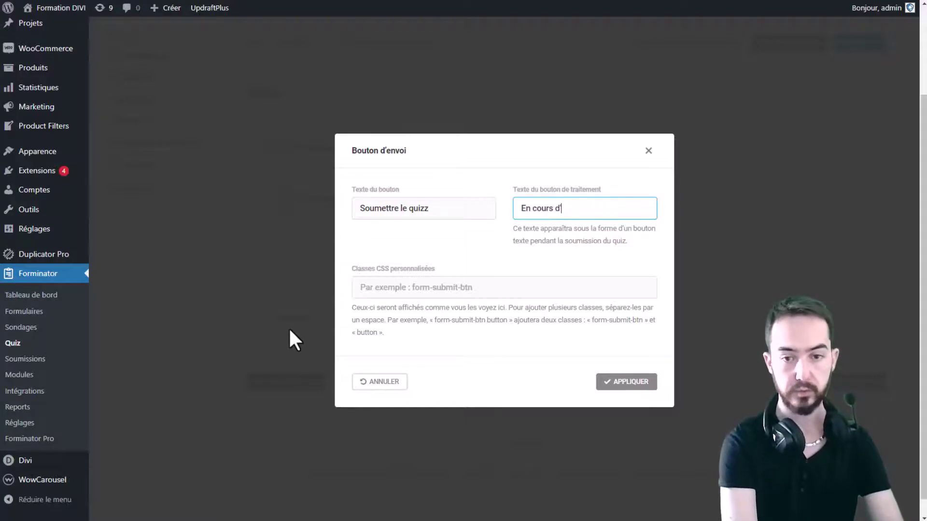
left_click(625, 383)
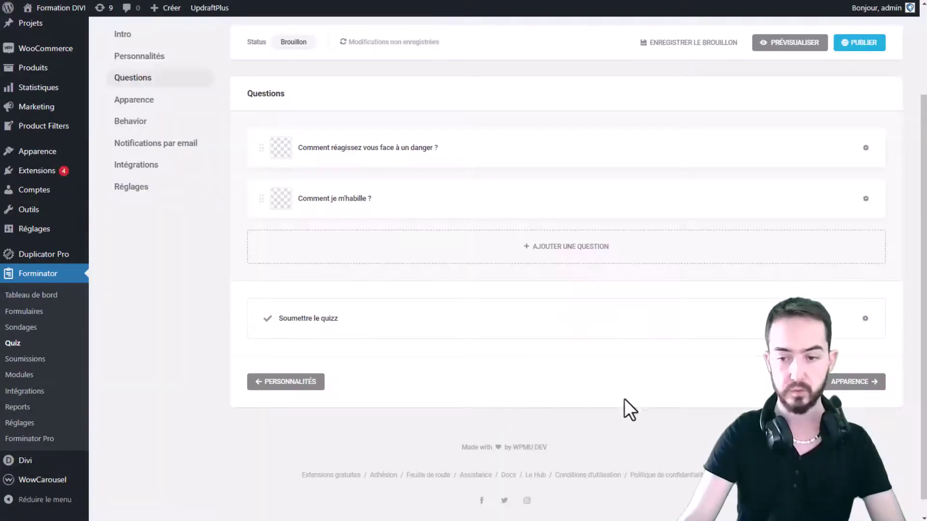
Set the colours in the quiz's appearance settings to Personnalisé
left_click(855, 382)
scroll(531, 256, "down", 5)
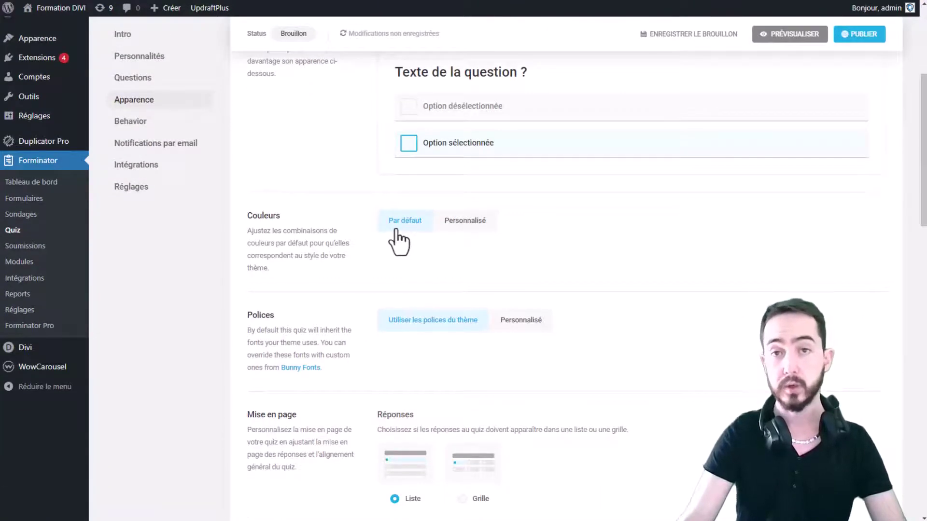
left_click(481, 222)
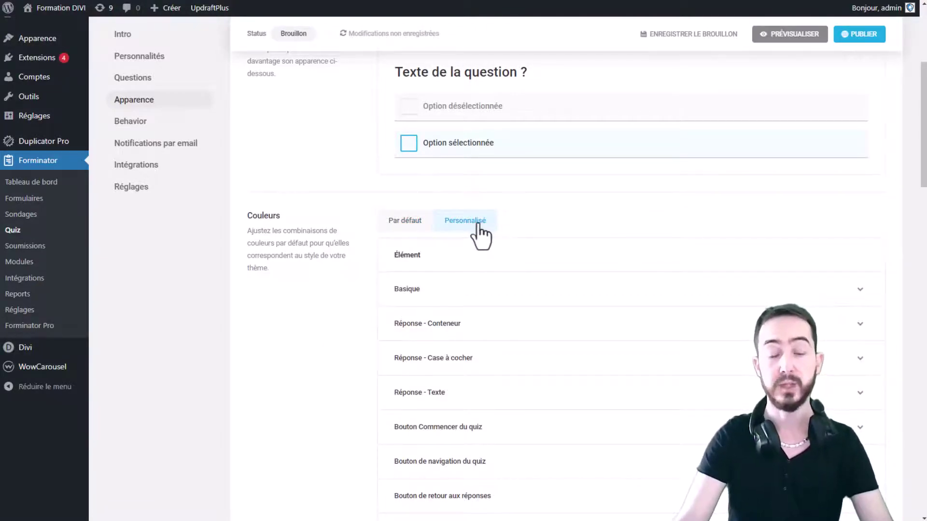
Examine the custom colour settings for the answer container in its default, hover and active states, and for the answer text
scroll(463, 214, "down", 4)
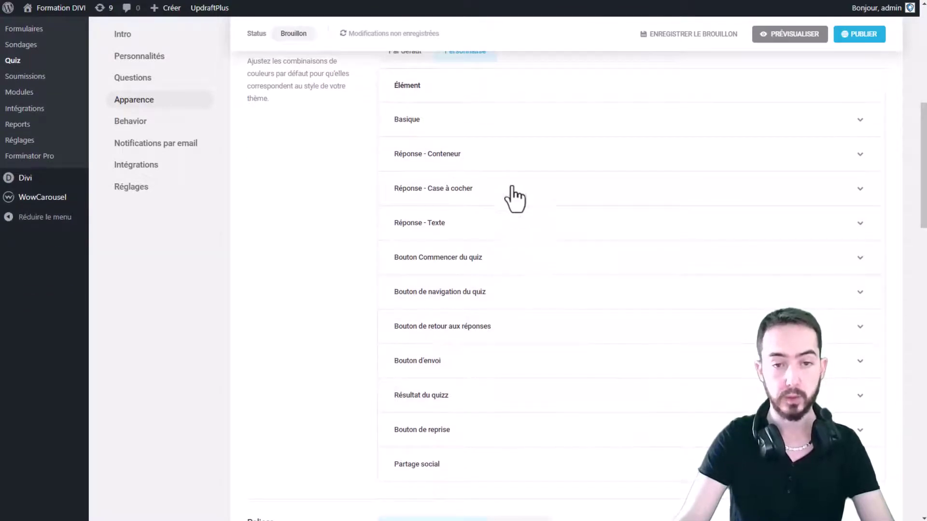
left_click(511, 164)
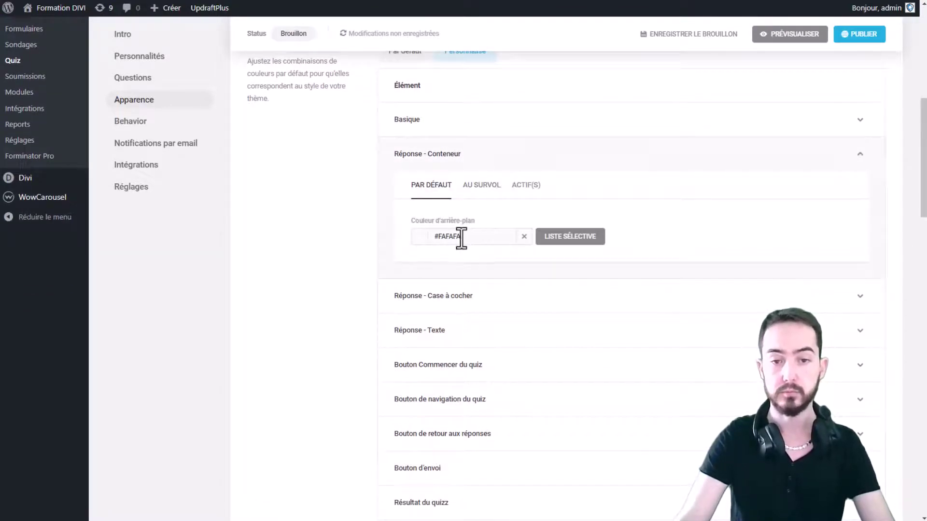
left_click_drag(461, 236, 434, 236)
left_click(482, 186)
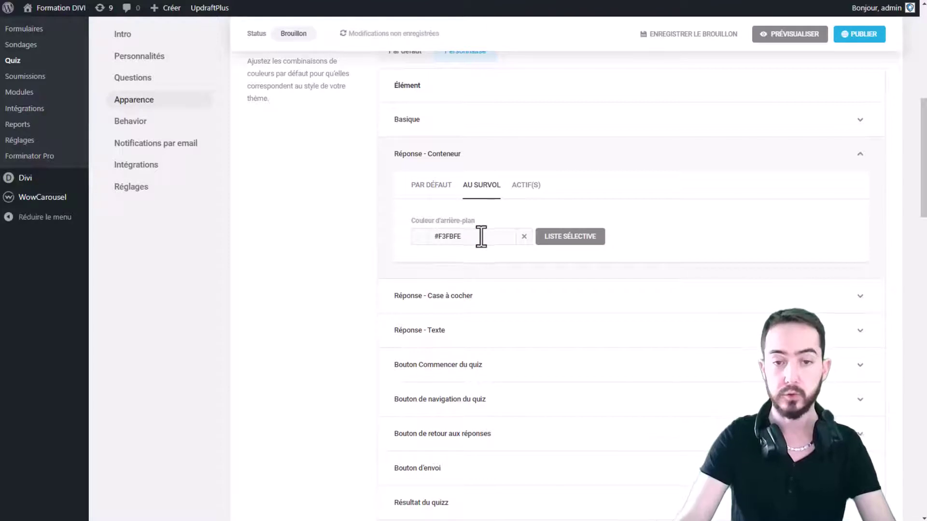
left_click(524, 187)
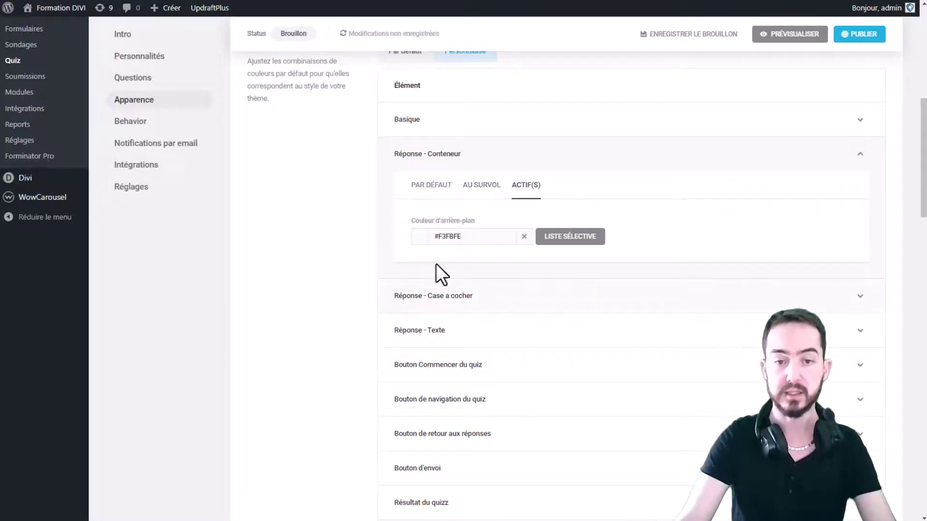
double_click(471, 242)
scroll(497, 314, "down", 2)
left_click(543, 224)
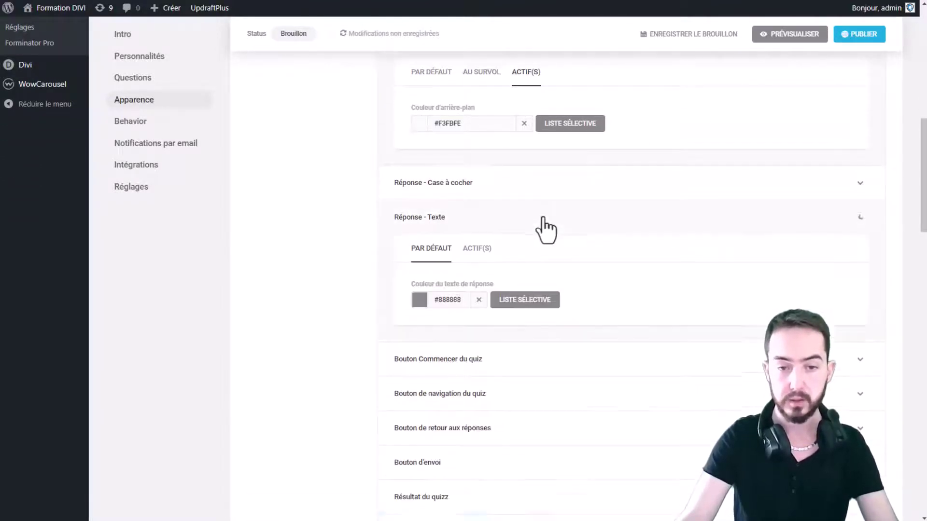
scroll(436, 270, "down", 2)
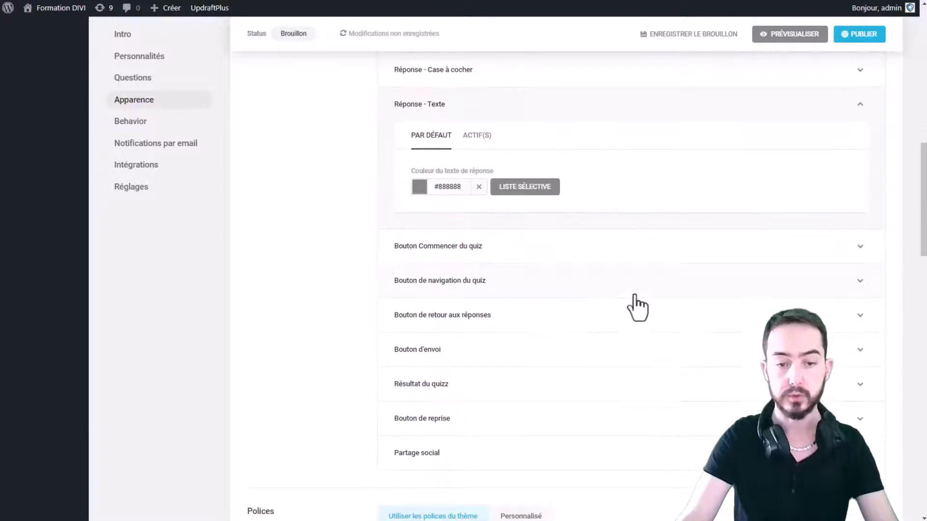
Examine the custom colour settings for the quiz's submit button in its hover and active states
left_click(461, 351)
left_click(481, 384)
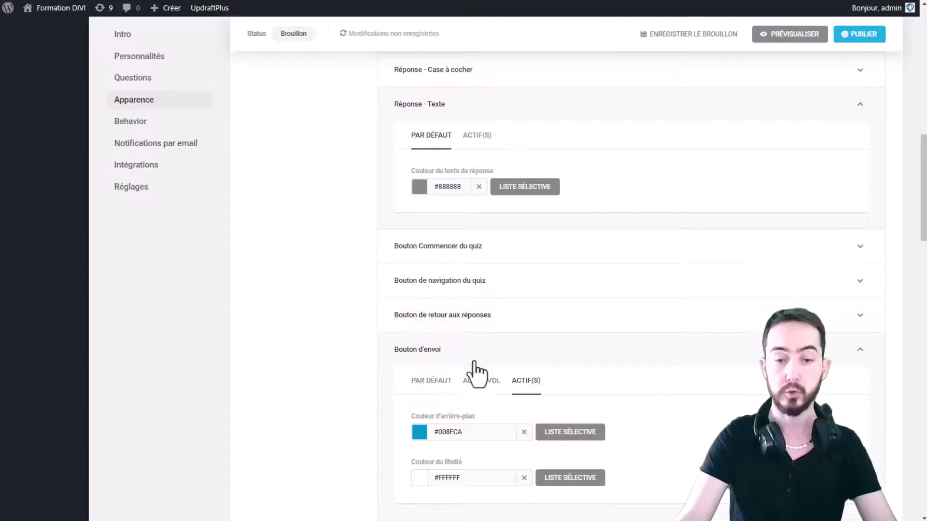
scroll(477, 374, "down", 9)
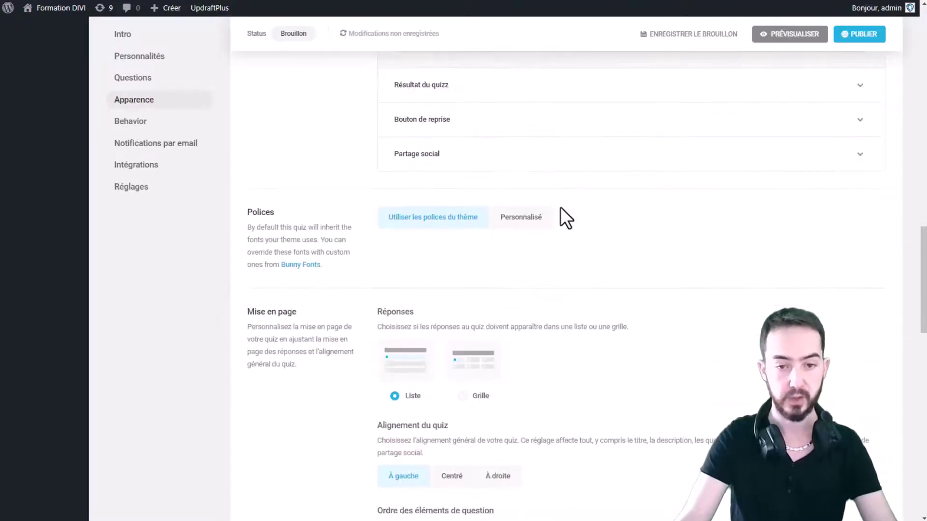
Lay out the quiz answers as Grille with 3 columns per row and set the quiz alignment to Centré
scroll(551, 226, "down", 2)
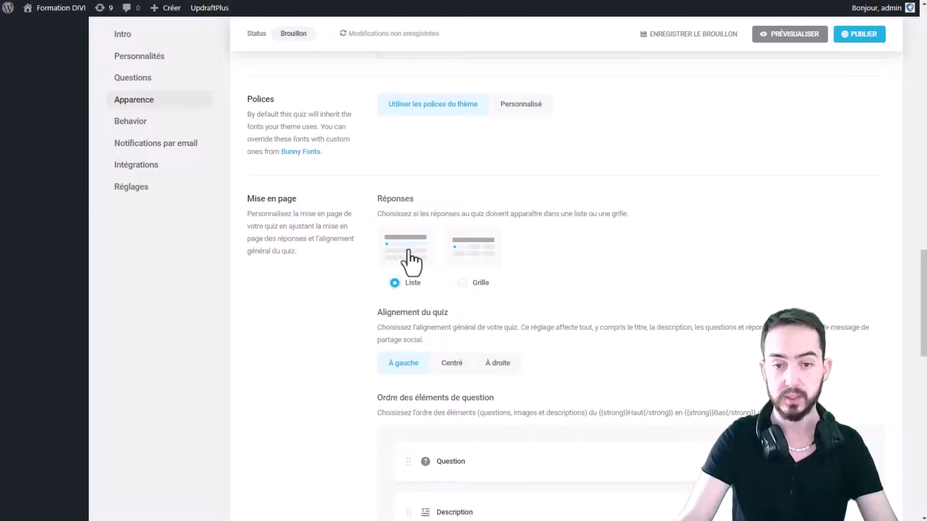
left_click(479, 289)
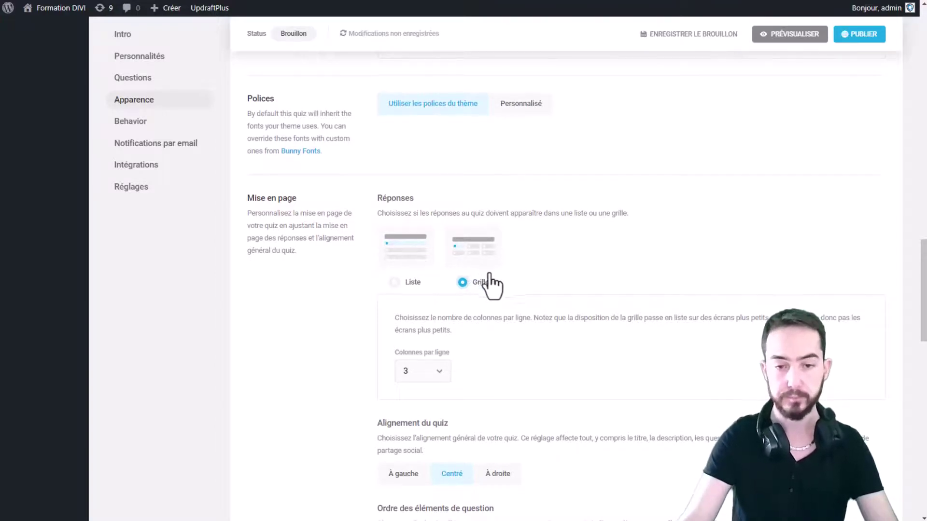
scroll(485, 265, "down", 1)
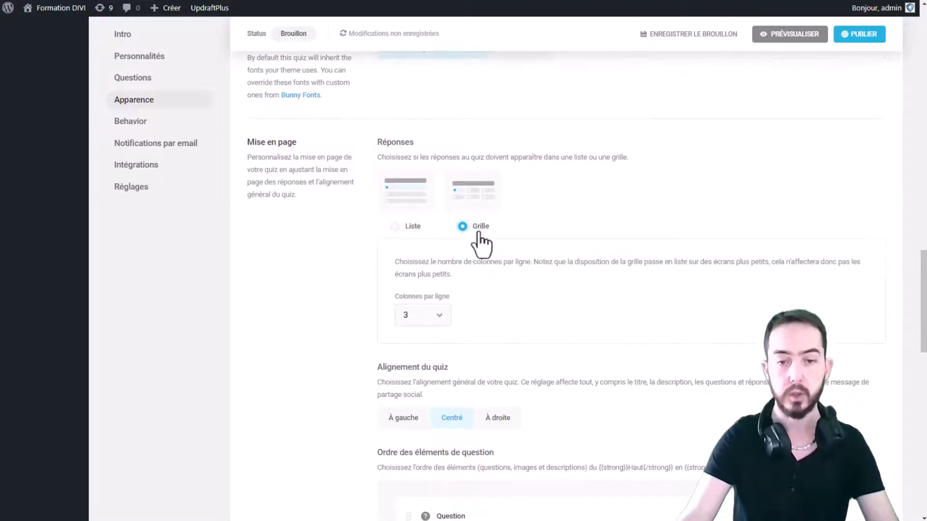
left_click_drag(402, 299, 454, 300)
left_click(408, 318)
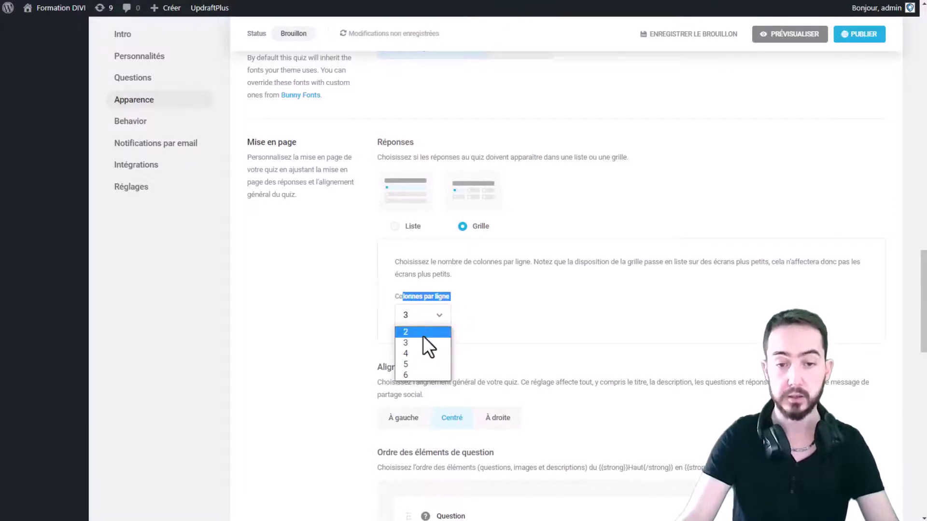
left_click(459, 336)
scroll(480, 331, "down", 2)
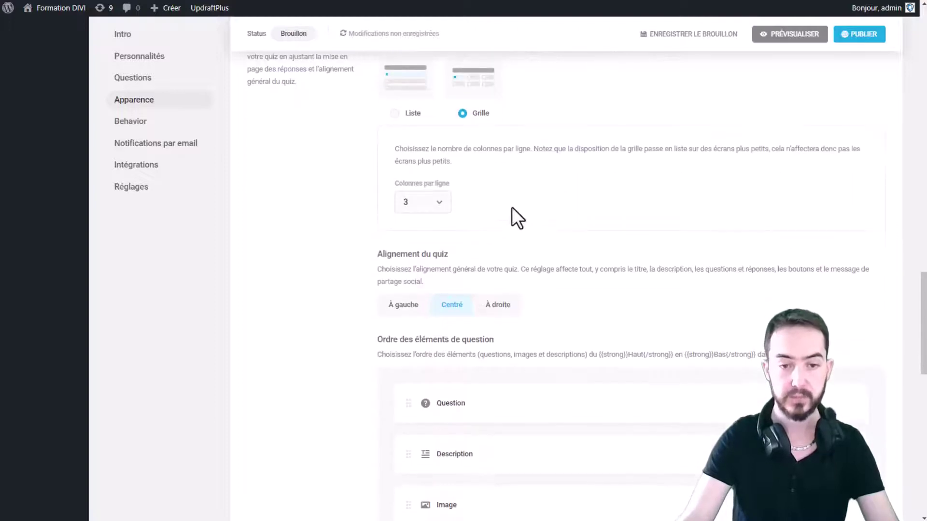
Reorder the question elements so that Image comes between Question and Description
scroll(512, 208, "down", 2)
scroll(483, 241, "down", 2)
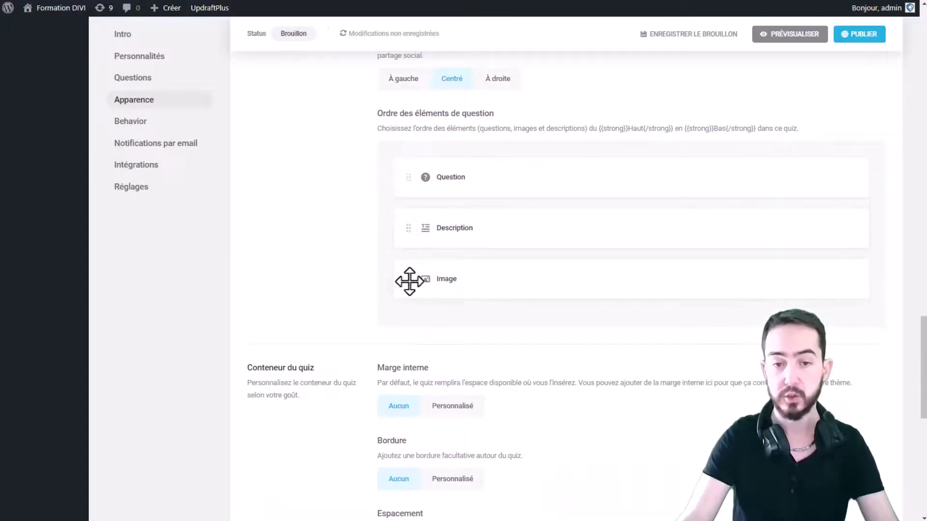
left_click_drag(405, 279, 411, 227)
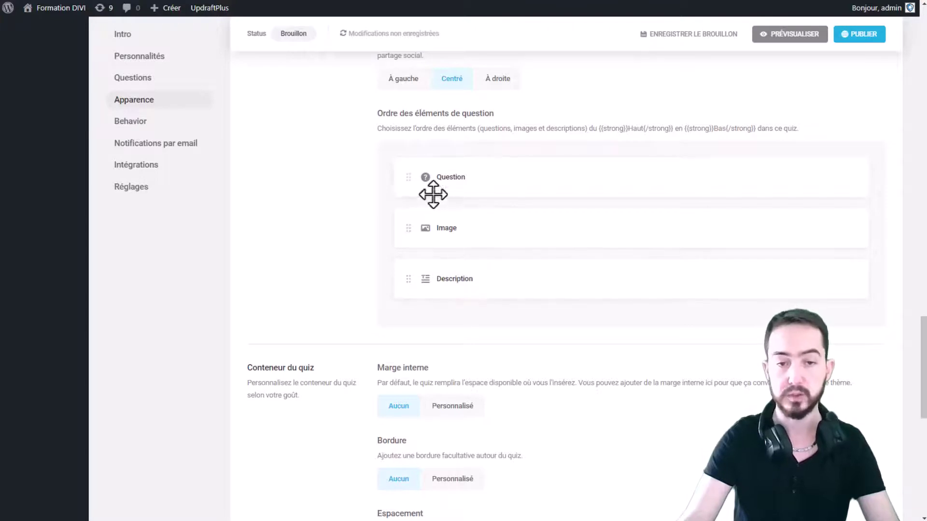
left_click_drag(432, 192, 424, 222)
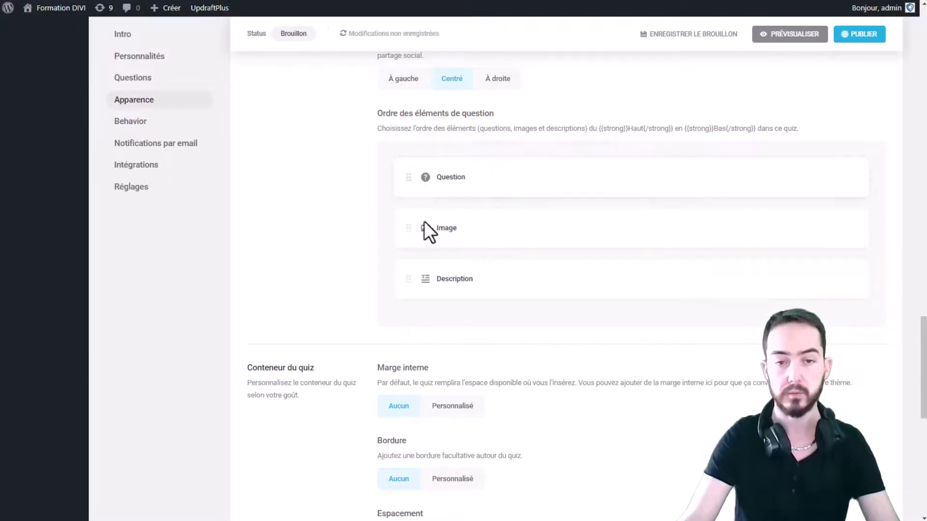
Set the quiz container's maximum width to Pleine largeur
scroll(451, 190, "down", 3)
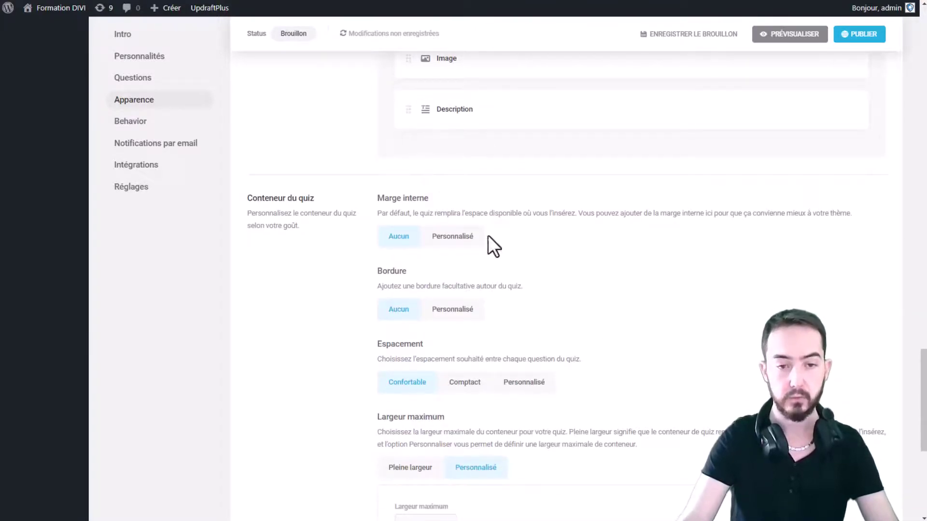
scroll(486, 245, "down", 2)
scroll(437, 271, "down", 3)
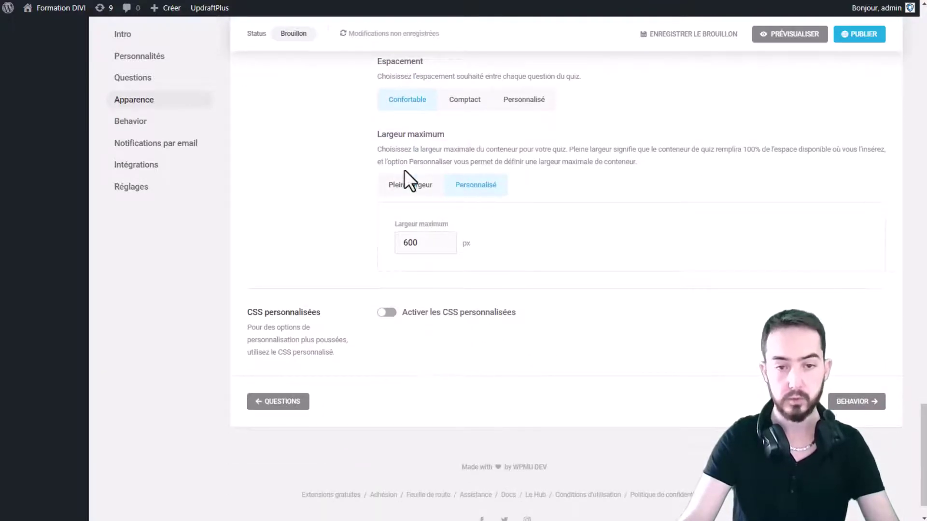
left_click(406, 184)
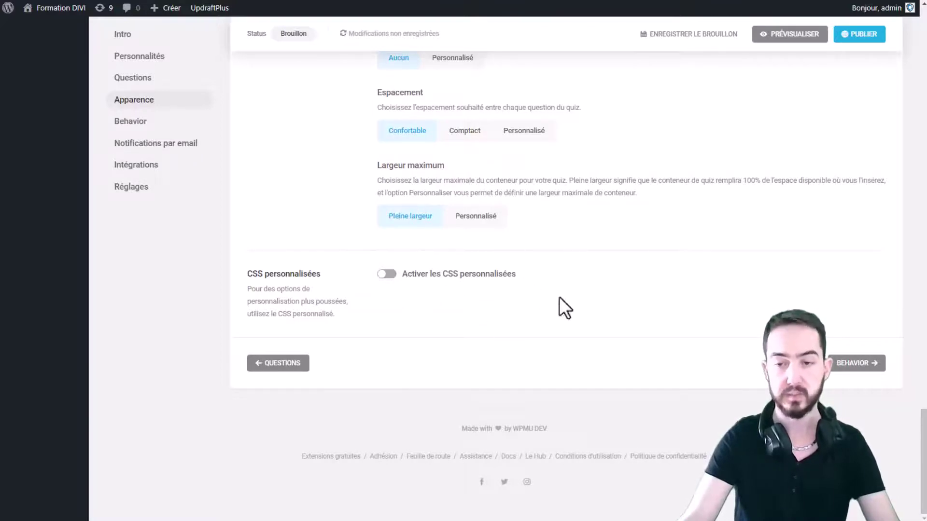
In the Behavior settings, compare Aucune pagination with Quiz paginé, keeping the paginated presentation with 1 question per page
left_click(857, 364)
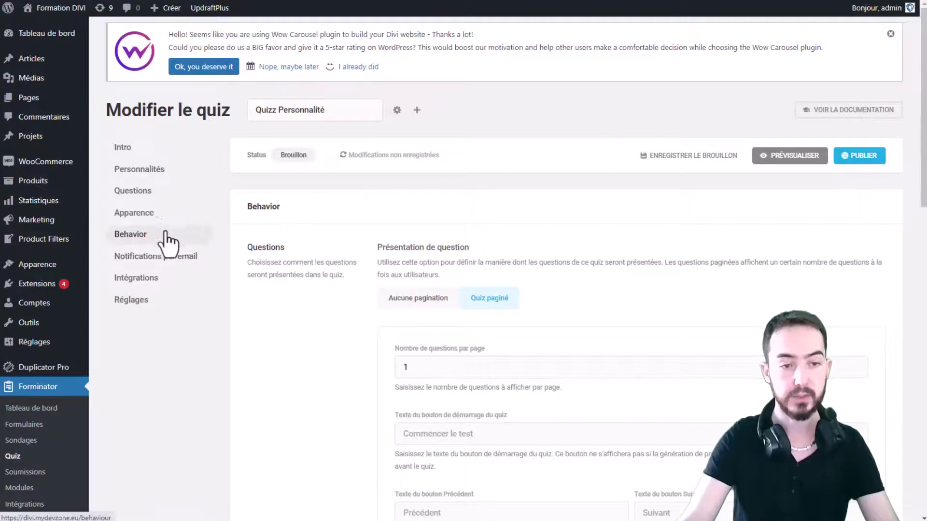
scroll(553, 216, "down", 2)
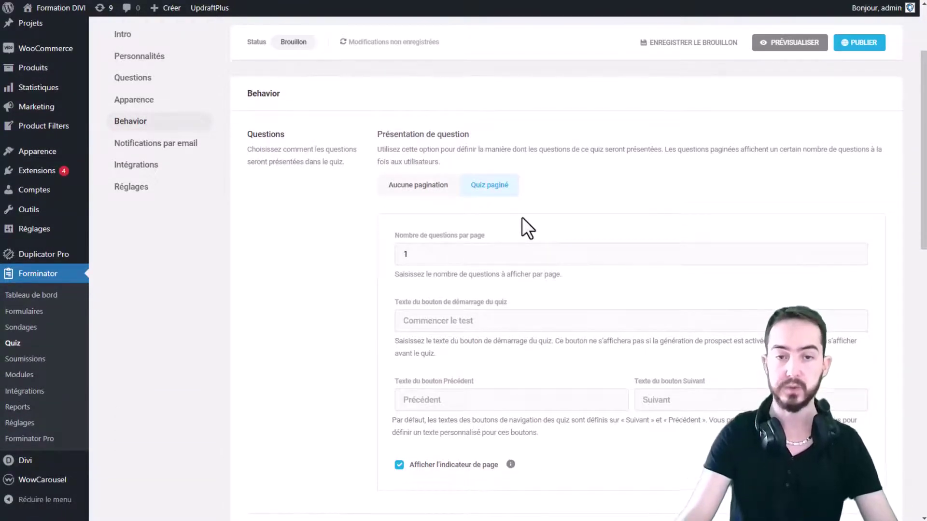
left_click(418, 193)
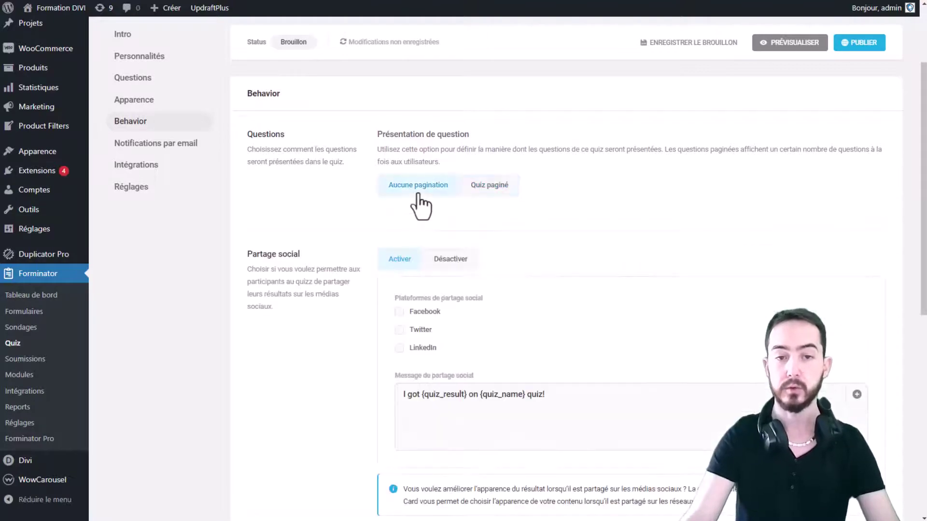
left_click(488, 188)
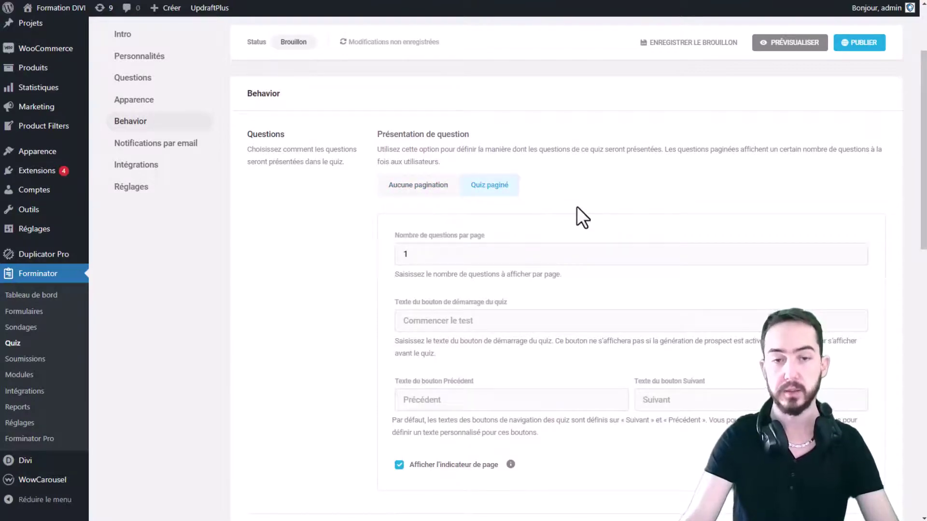
left_click(489, 251)
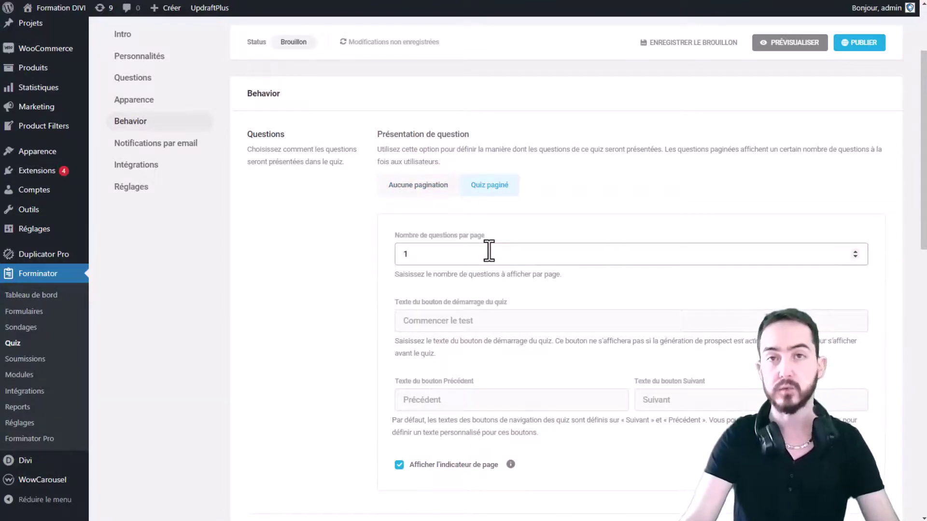
left_click_drag(478, 255, 396, 263)
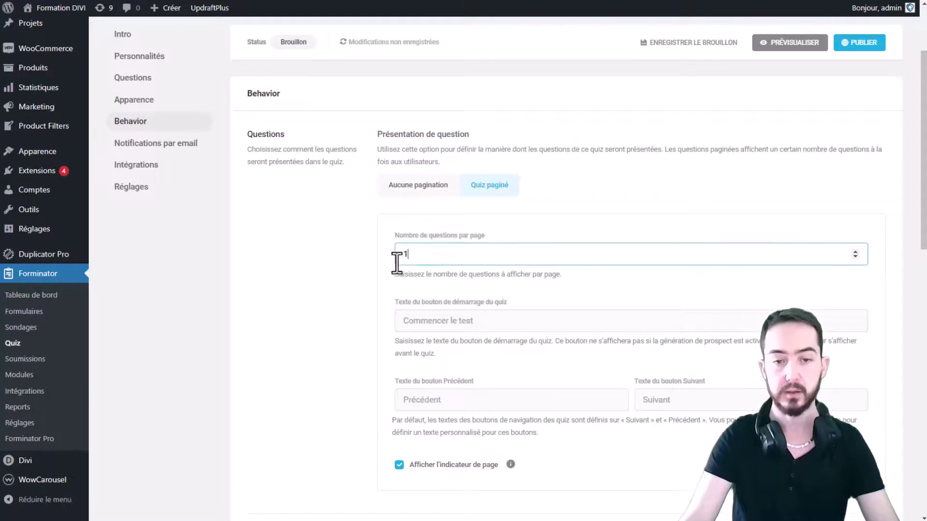
left_click(488, 263)
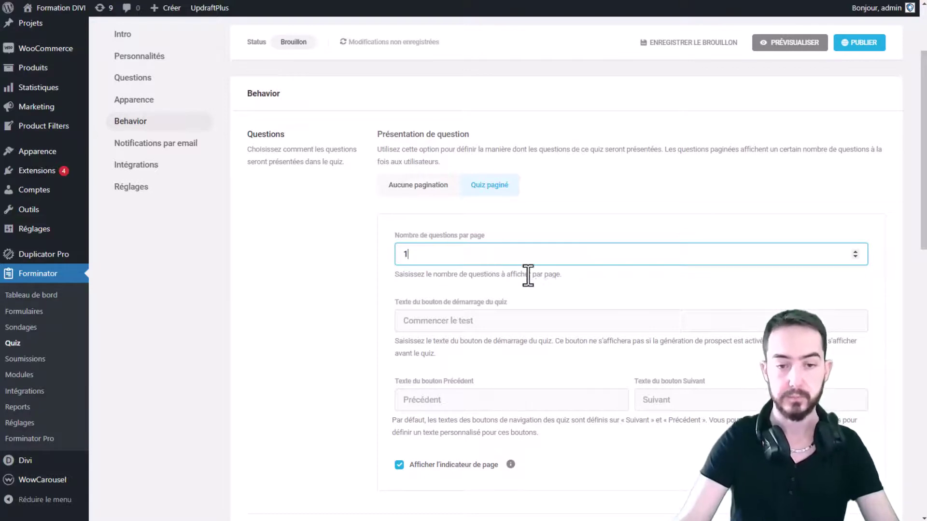
Review the paginated quiz's start, previous and next button texts and its page indicator option
scroll(528, 275, "down", 2)
left_click(476, 217)
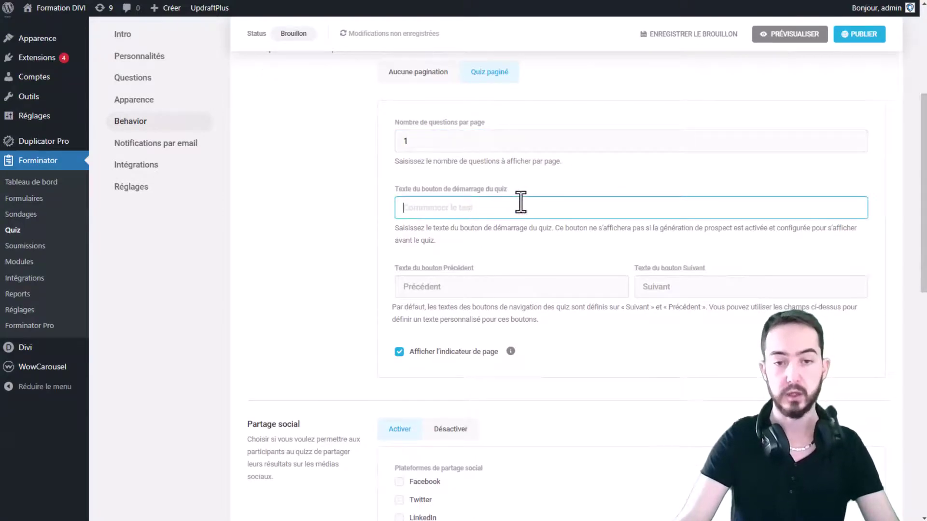
left_click(463, 246)
scroll(770, 168, "down", 2)
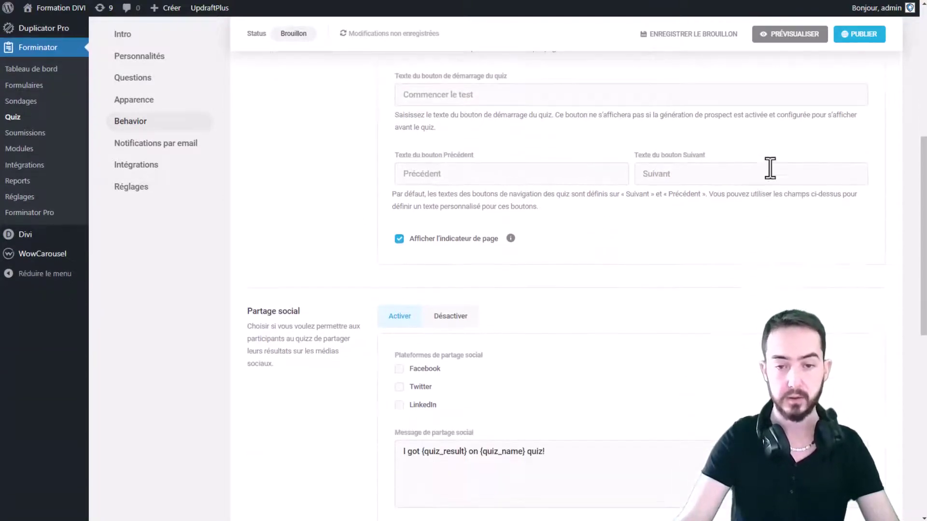
scroll(622, 282, "down", 1)
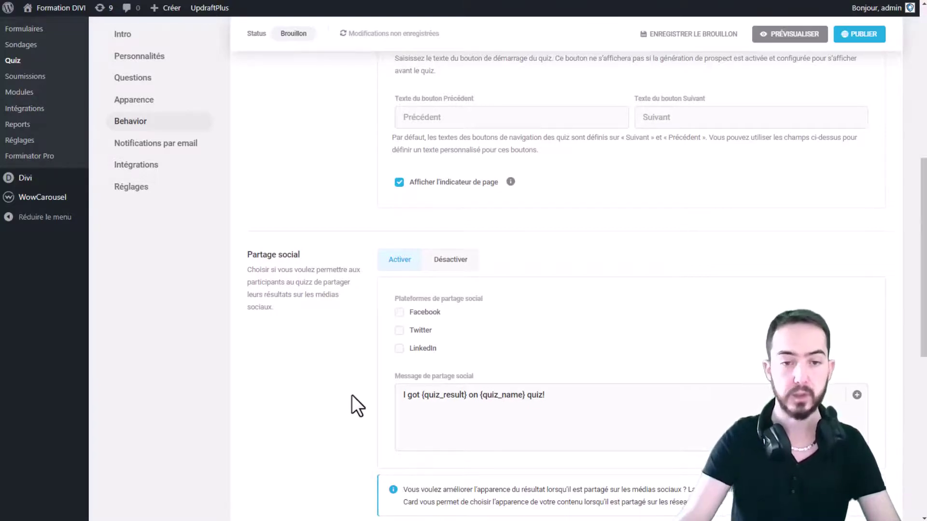
Enable Facebook and Twitter as social sharing platforms for the quiz results
left_click(400, 312)
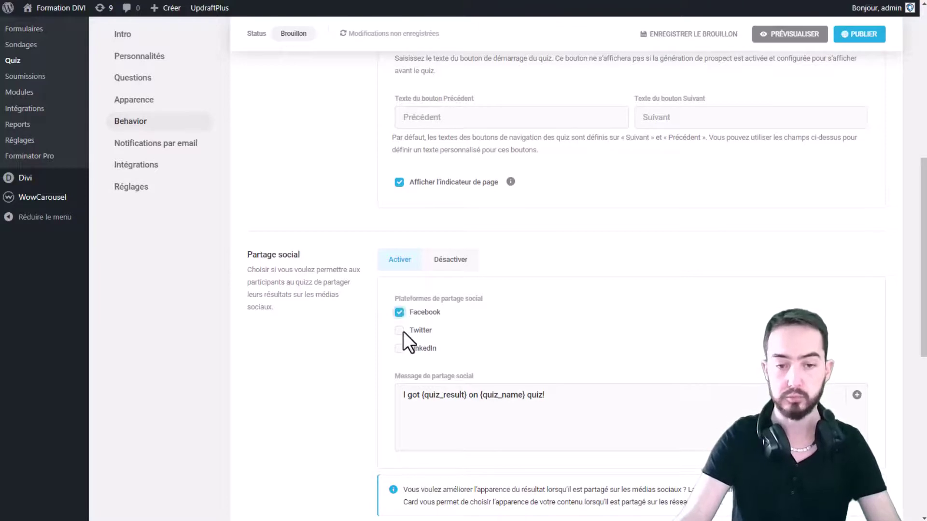
left_click(400, 330)
scroll(537, 322, "down", 2)
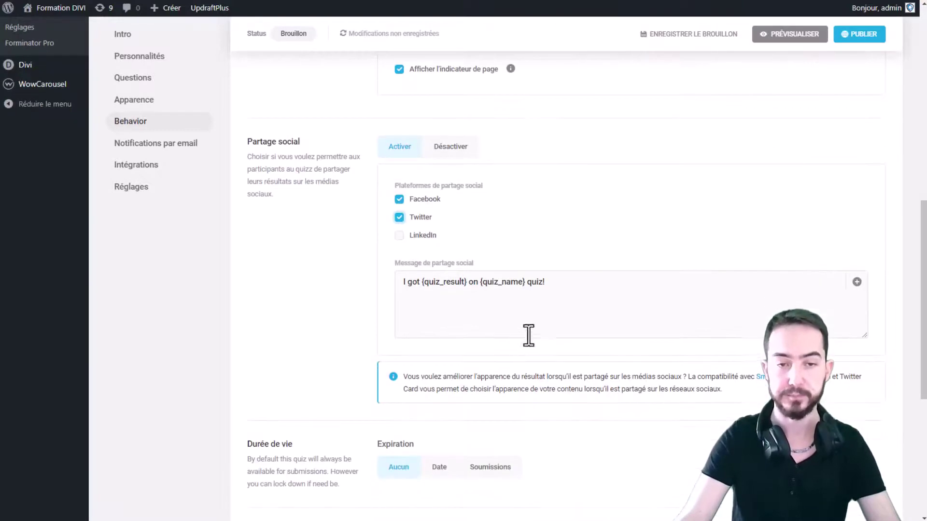
scroll(483, 338, "up", 6)
scroll(482, 338, "down", 7)
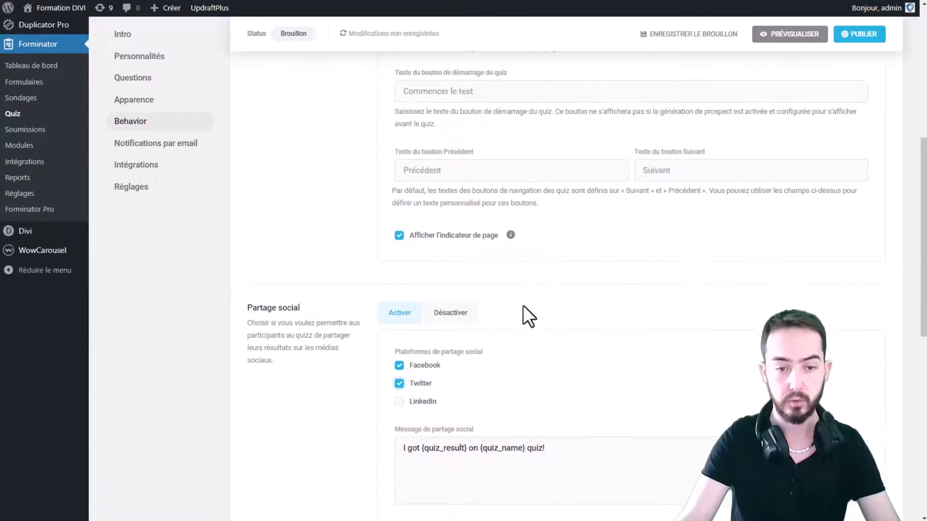
Examine the quiz's expiration choices and its rendering options for AJAX loading and preventing page caching
scroll(428, 259, "down", 1)
scroll(434, 261, "down", 2)
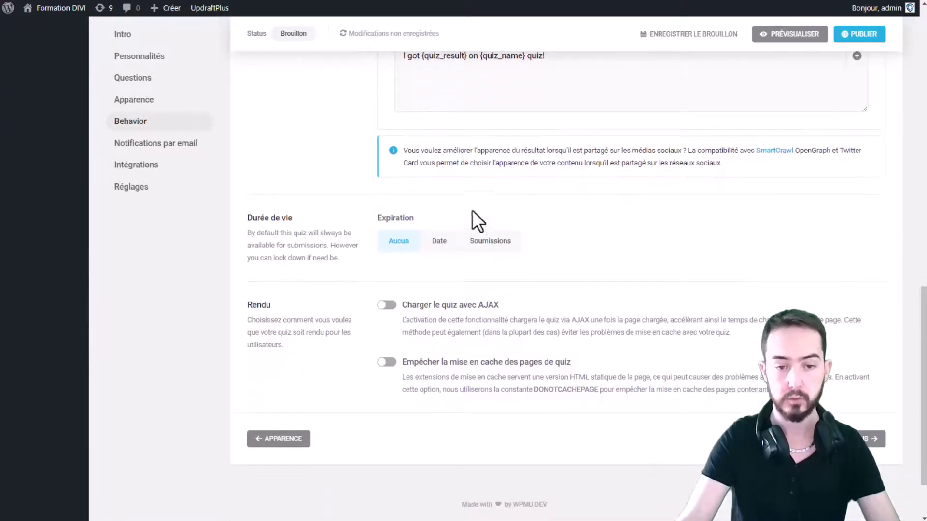
left_click_drag(488, 304, 446, 309)
left_click(517, 301)
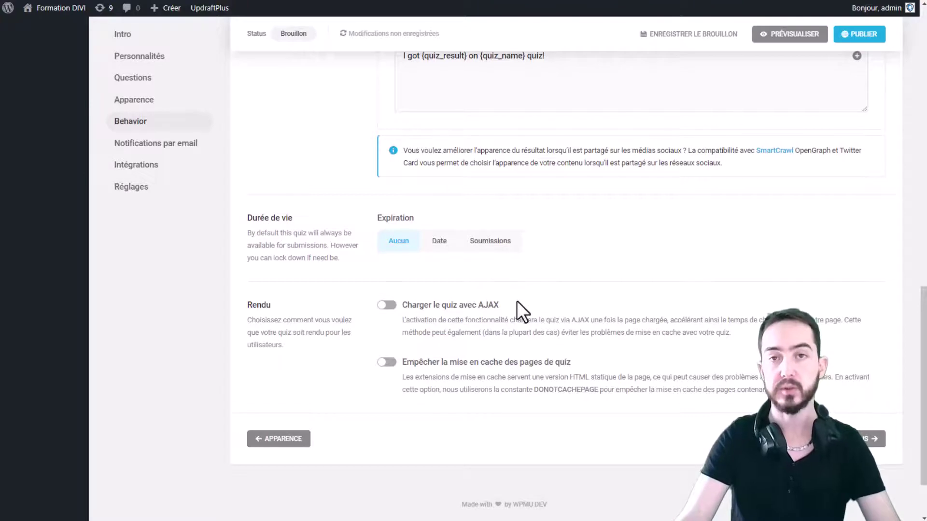
left_click_drag(513, 317, 408, 307)
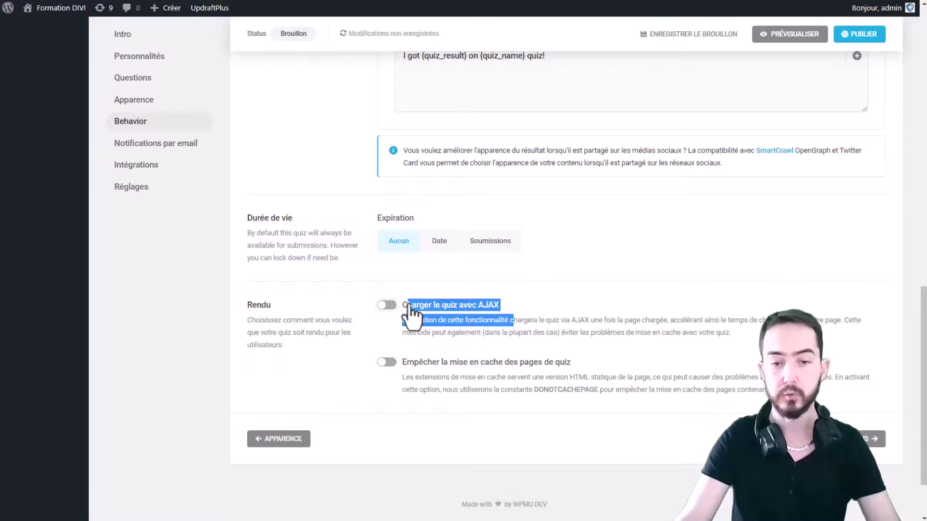
left_click(512, 306)
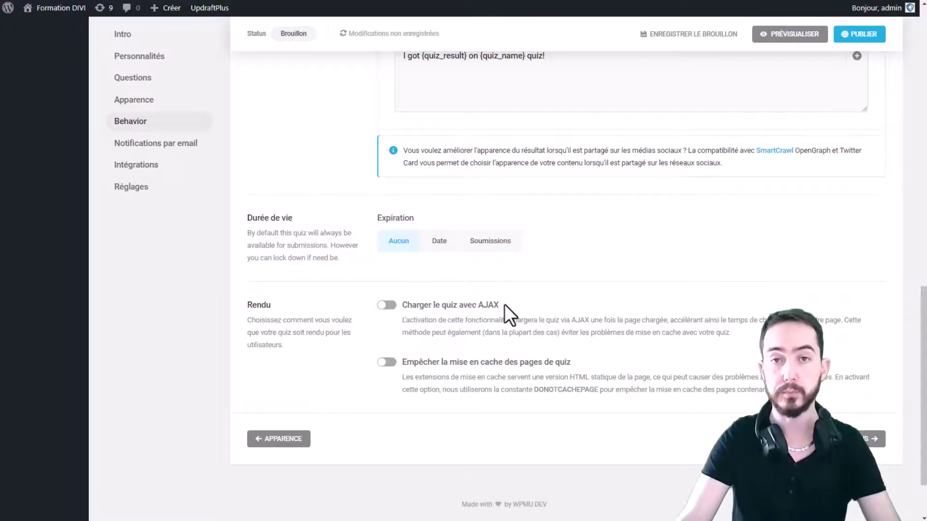
left_click_drag(504, 304, 434, 299)
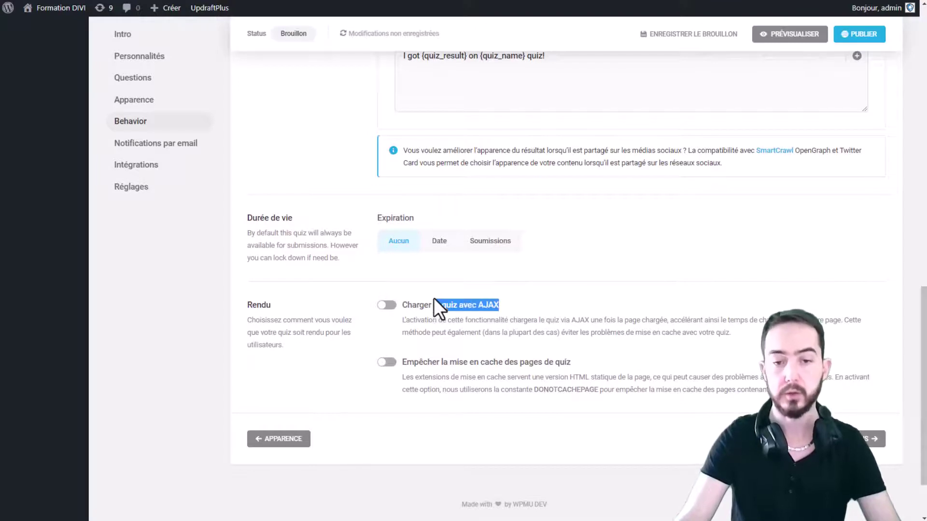
left_click_drag(482, 319, 454, 317)
left_click(517, 304)
left_click_drag(516, 304, 511, 306)
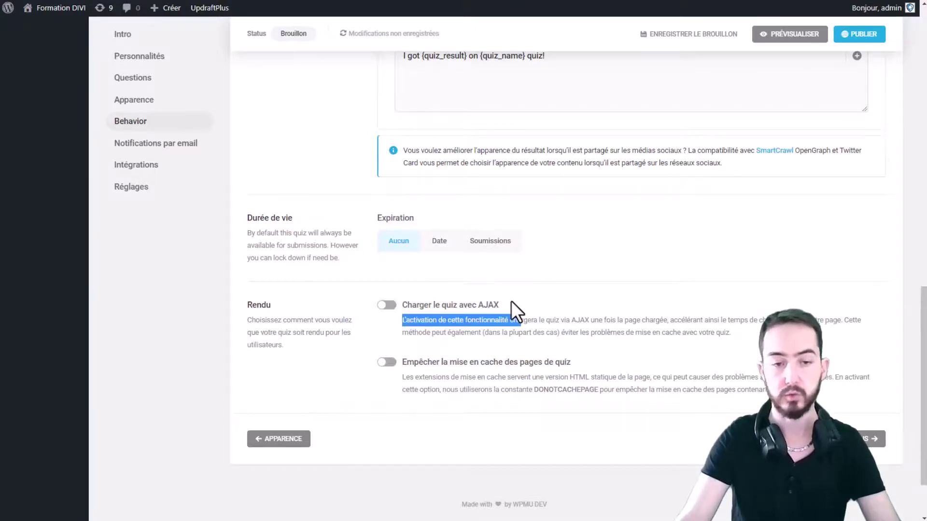
left_click(512, 305)
Open a new e-mail notification for the quiz and review its label, subject and body fields
left_click(869, 439)
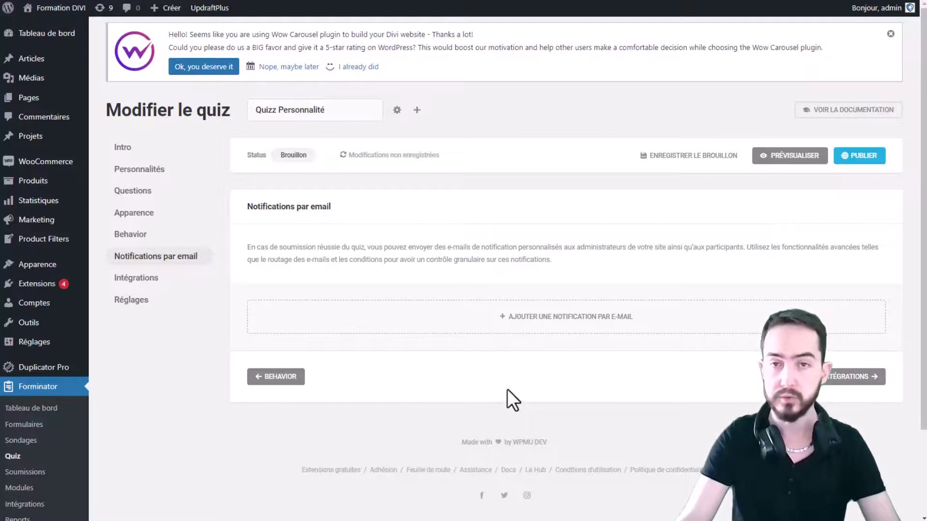
left_click(517, 334)
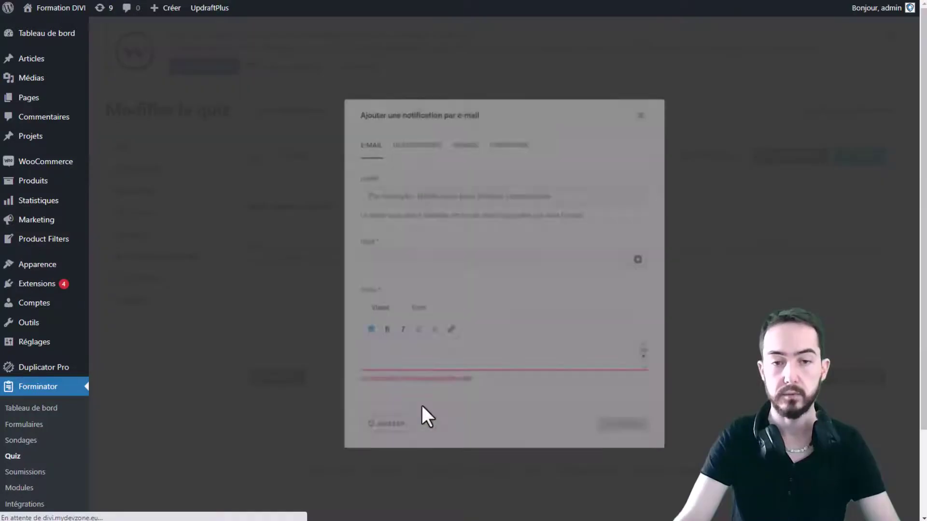
left_click(403, 198)
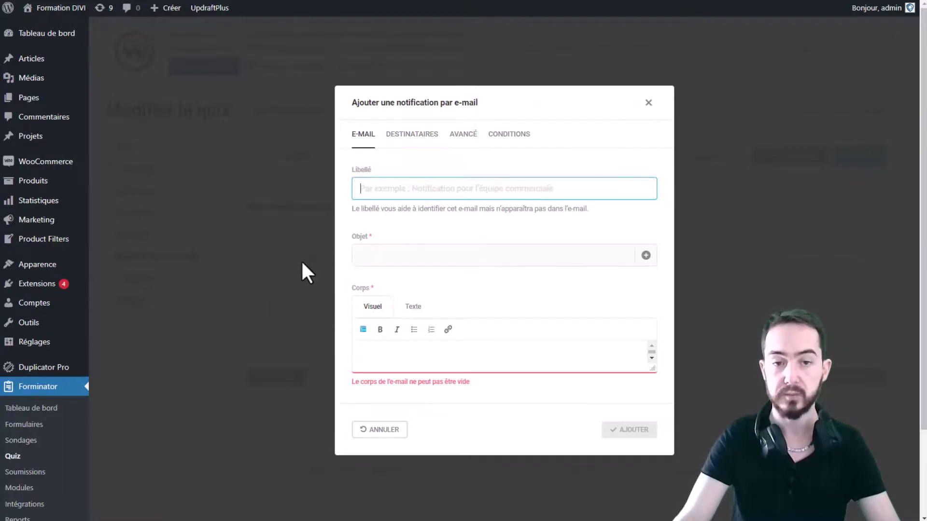
left_click(401, 249)
scroll(382, 319, "down", 1)
left_click(408, 357)
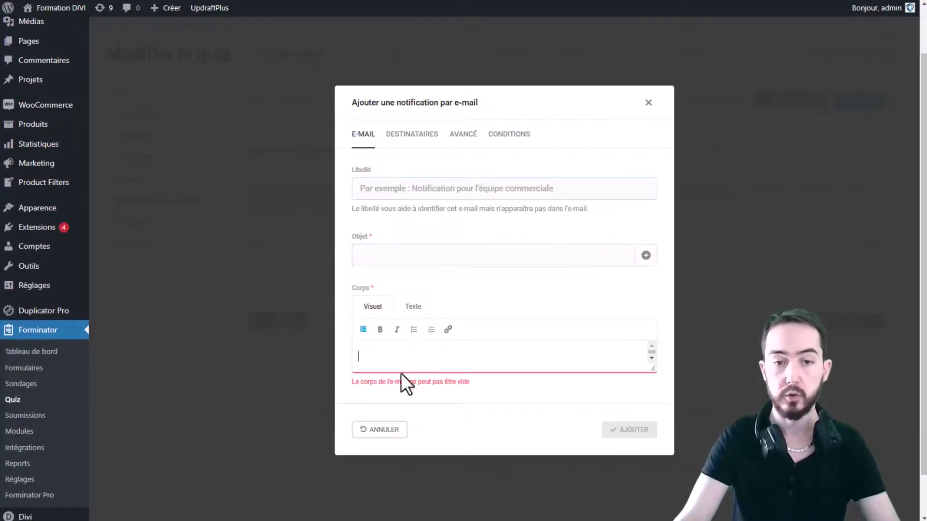
Review the notification's recipient options and the rule for separating several addresses, and close it without adding the notification
left_click(418, 135)
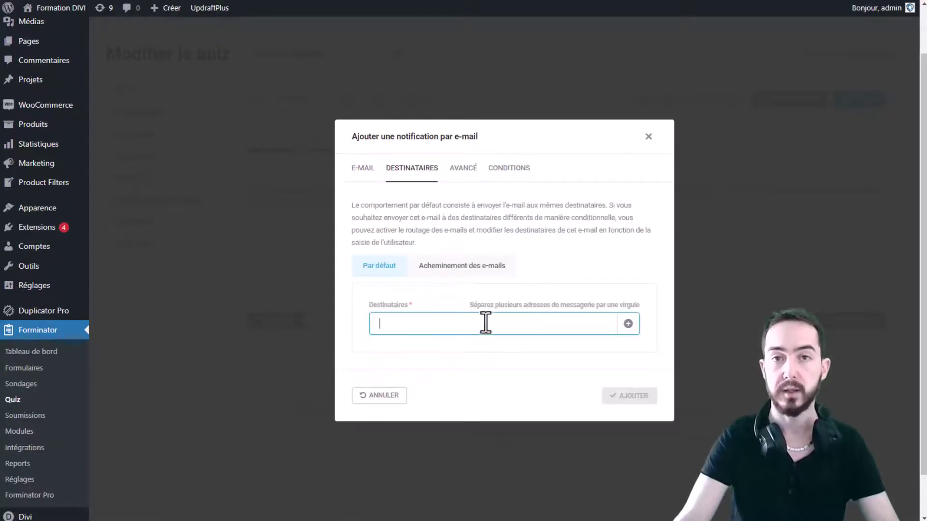
left_click_drag(500, 306, 641, 301)
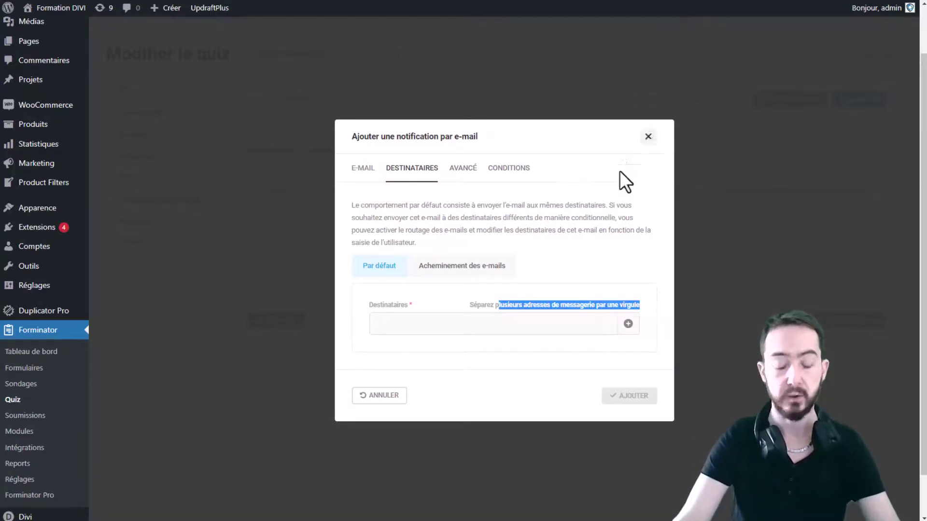
left_click(649, 137)
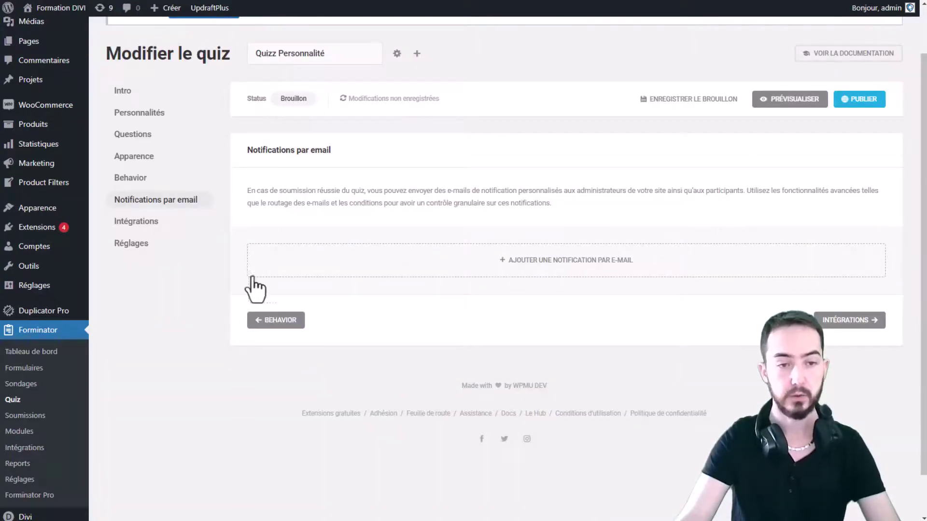
Review the quiz's Intégrations and Réglages sections and preview its intro page
left_click(865, 320)
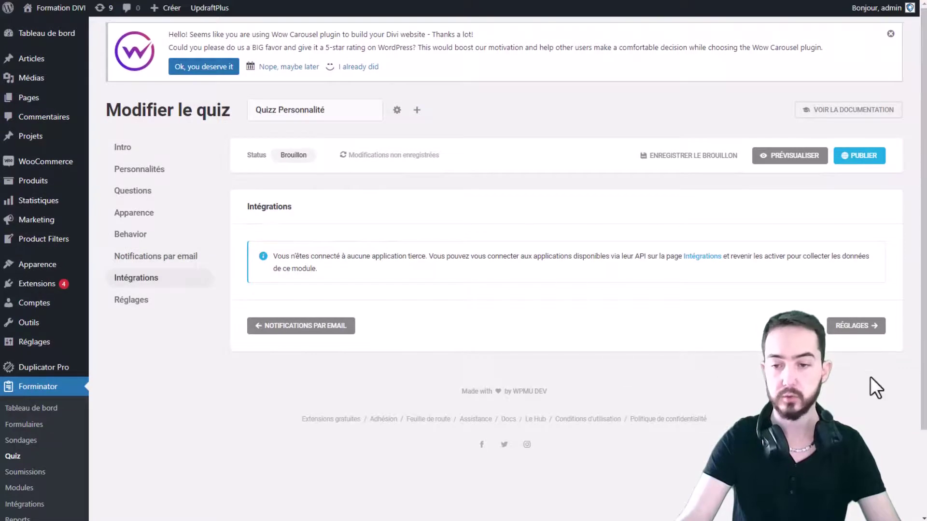
left_click(867, 326)
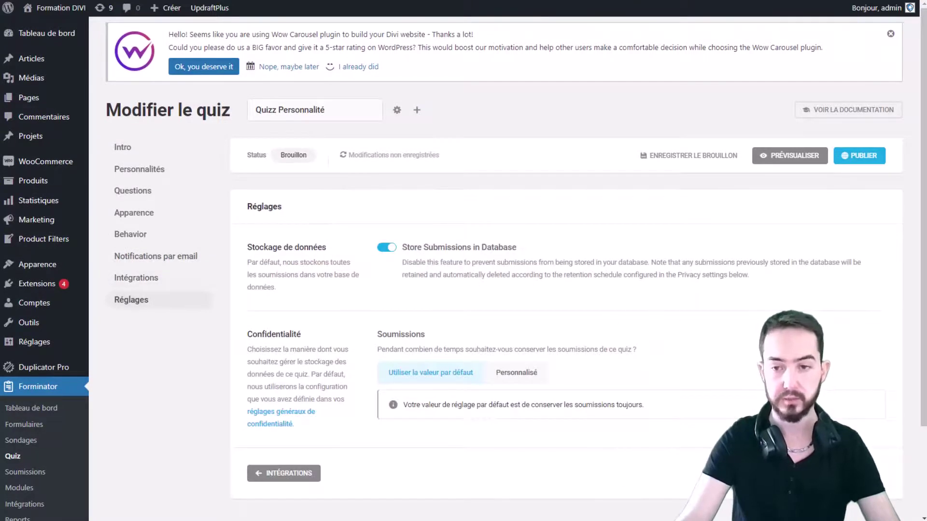
left_click(790, 155)
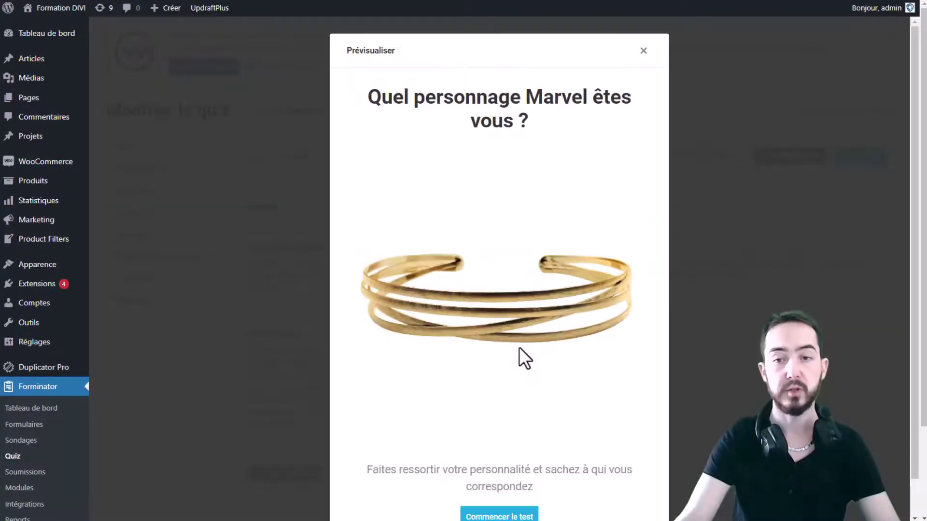
scroll(570, 222, "down", 1)
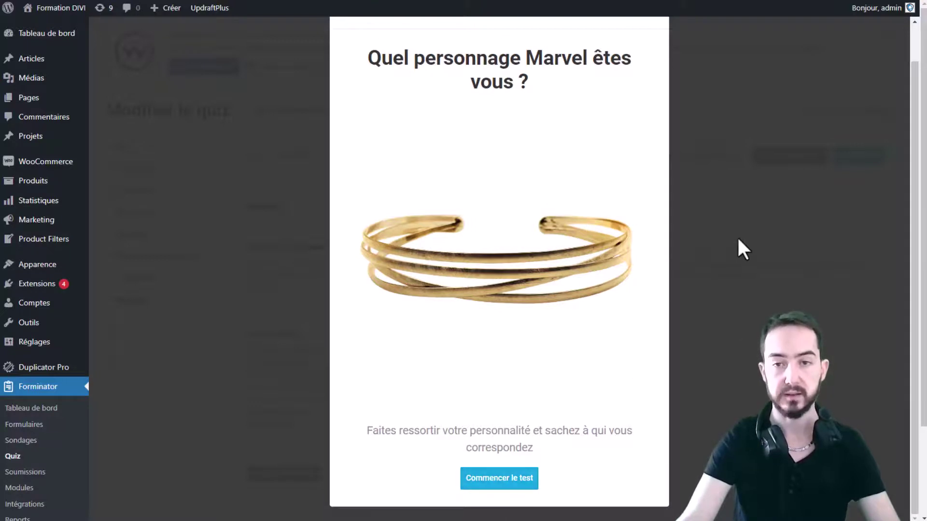
scroll(690, 54, "up", 2)
left_click(641, 51)
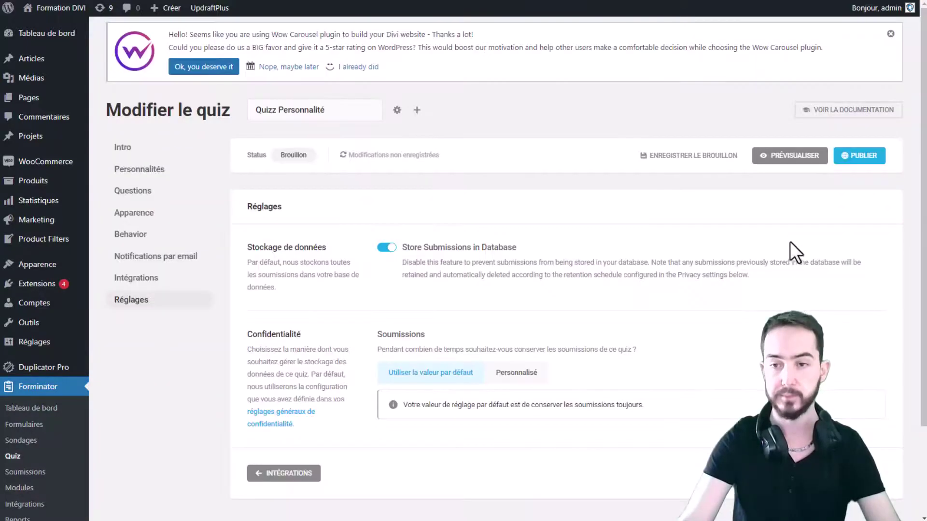
Publish the Quizz Personnalité quiz and copy its shortcode
left_click(858, 159)
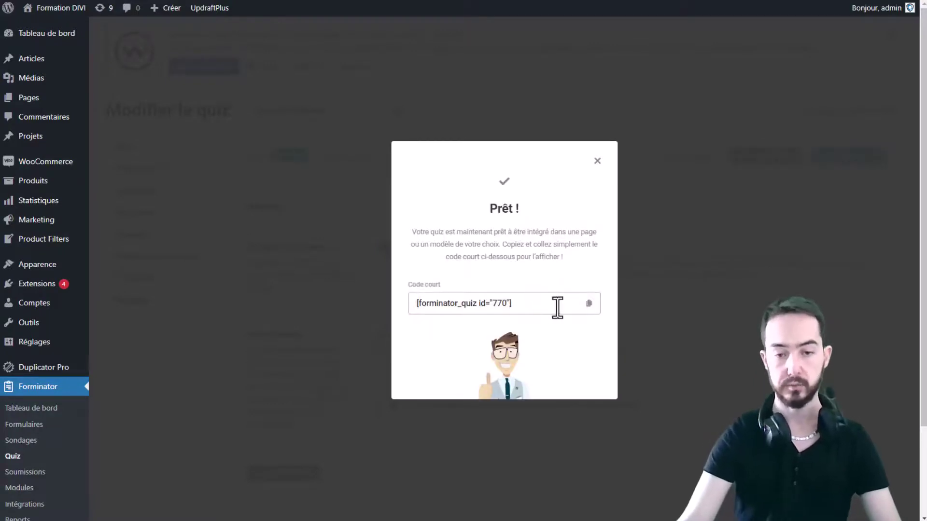
left_click(589, 304)
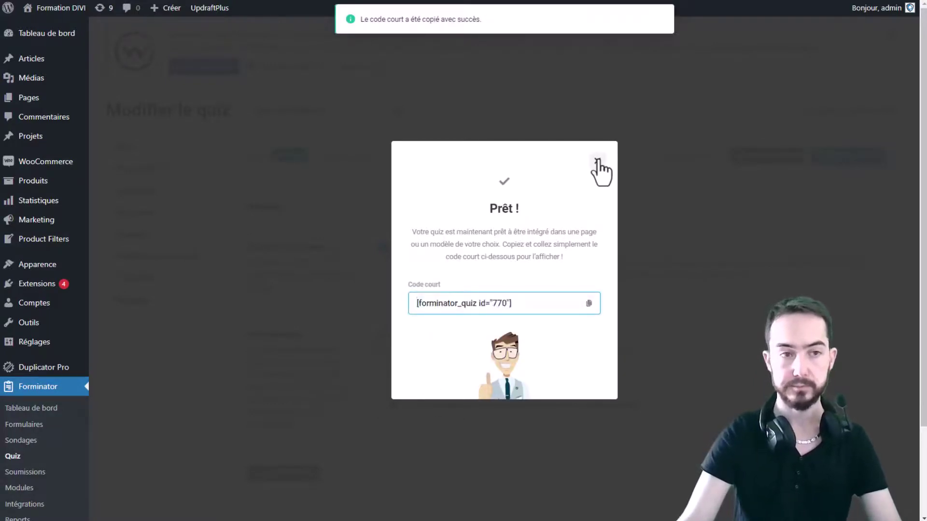
left_click(597, 161)
Visit the site's Contact page and start editing it in the Divi Visual Builder
left_click(39, 20)
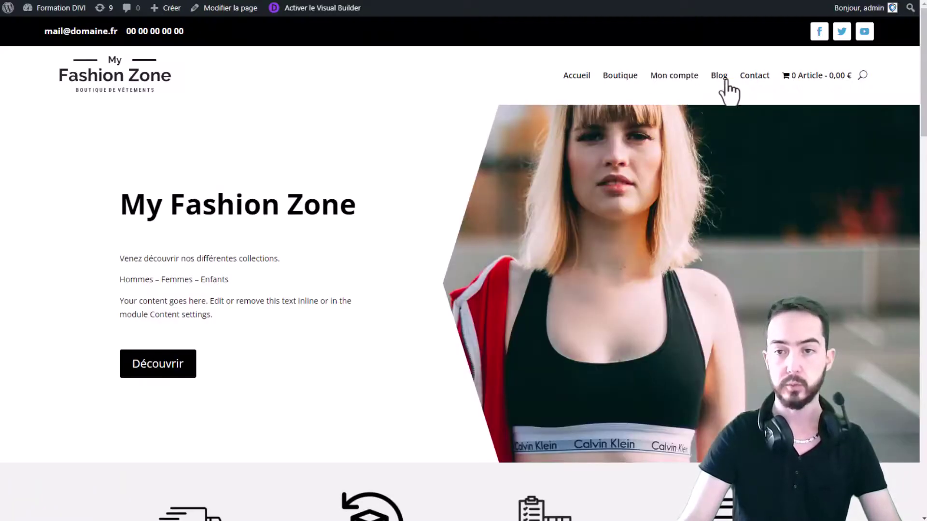
left_click(755, 77)
left_click(337, 8)
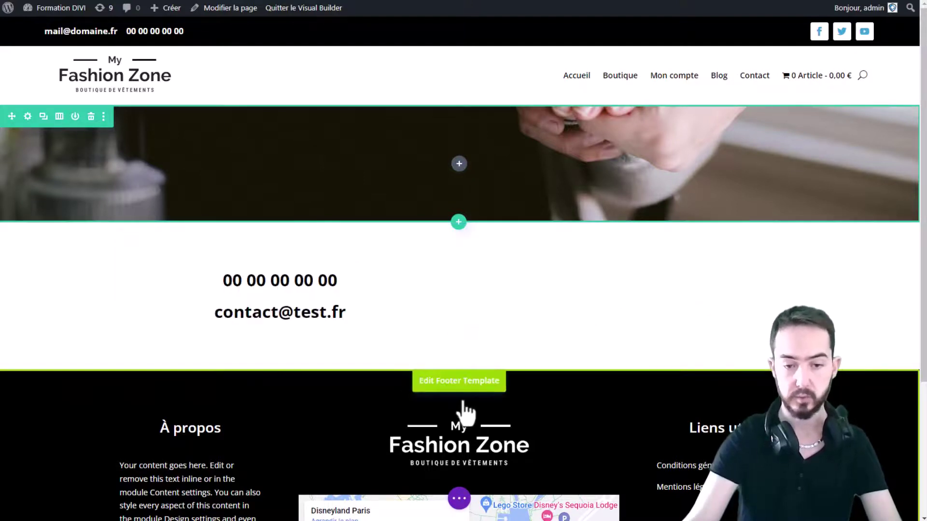
Locate the Code module in the second section's first column through the page layers and open its settings
left_click(459, 498)
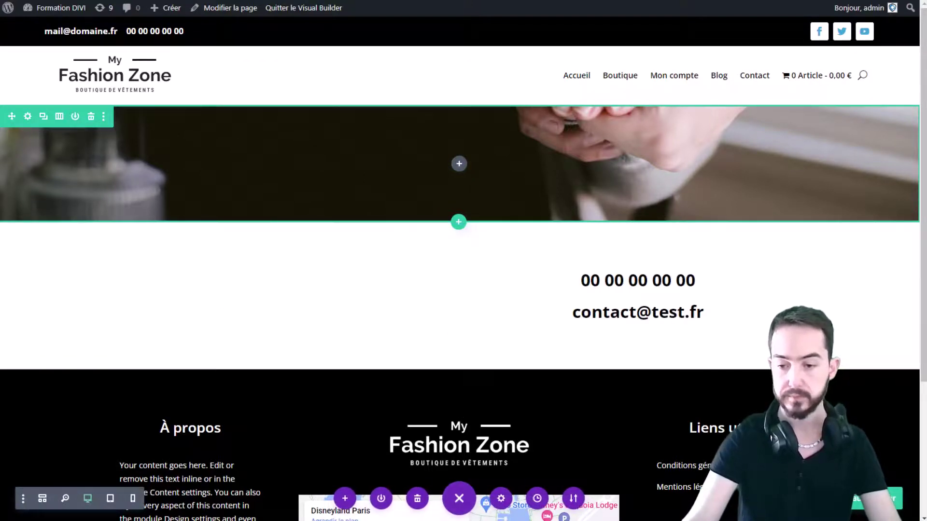
left_click(43, 498)
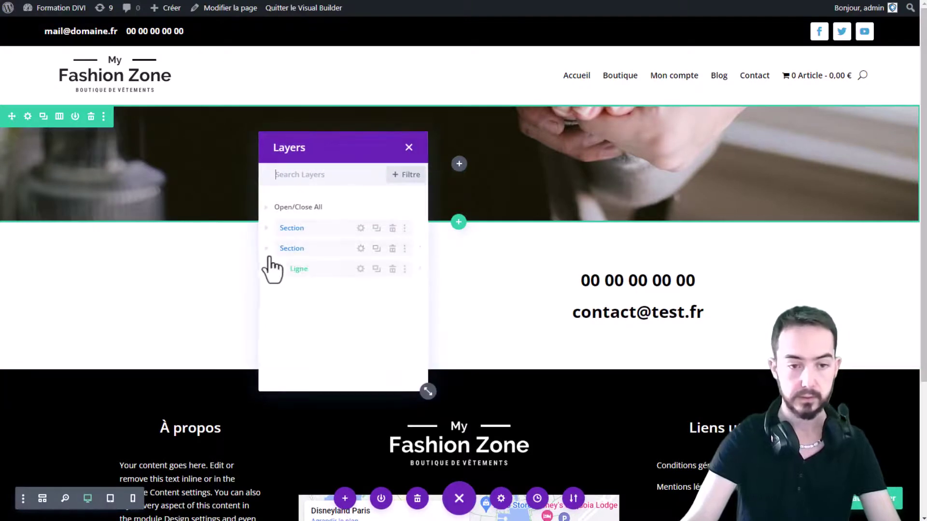
left_click(277, 269)
left_click(286, 289)
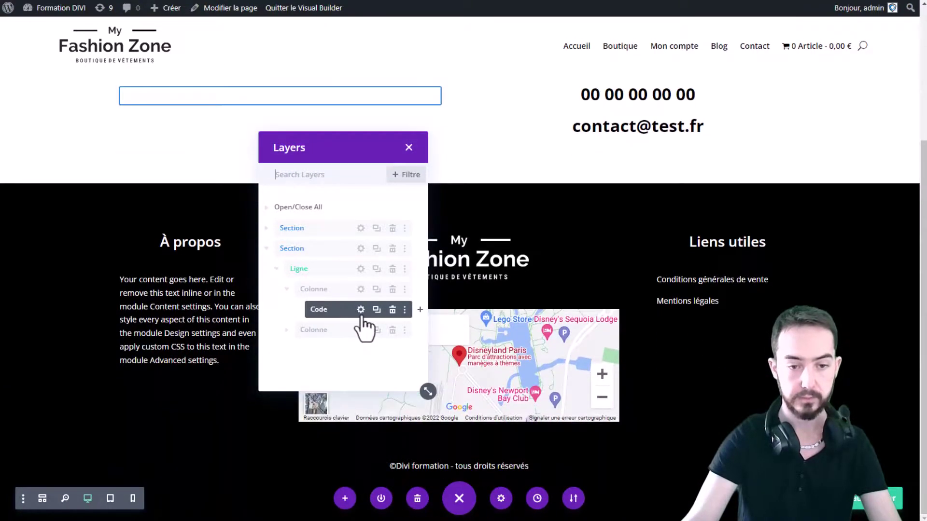
left_click(361, 310)
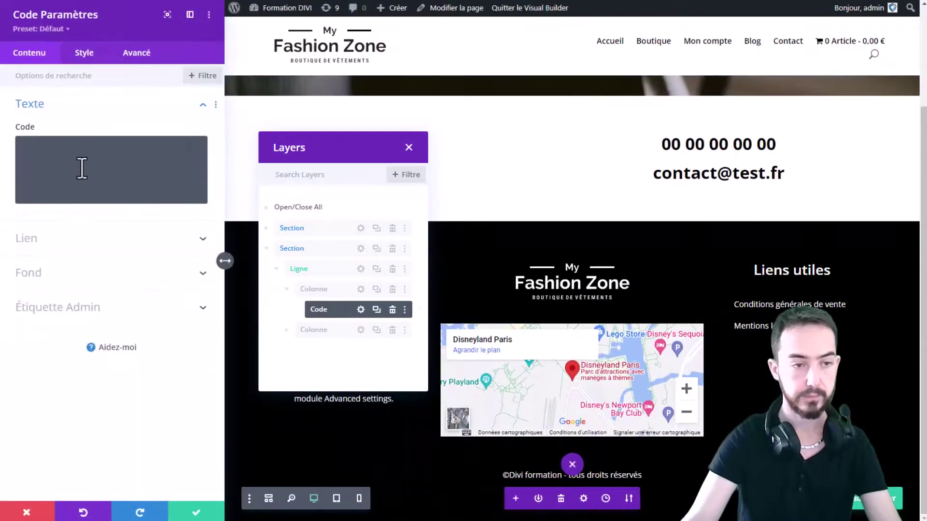
Insert the shortcode [forminator_quiz id="770"] into the Code module, save the module and exit the Visual Builder
left_click(82, 181)
key("ctrl+v")
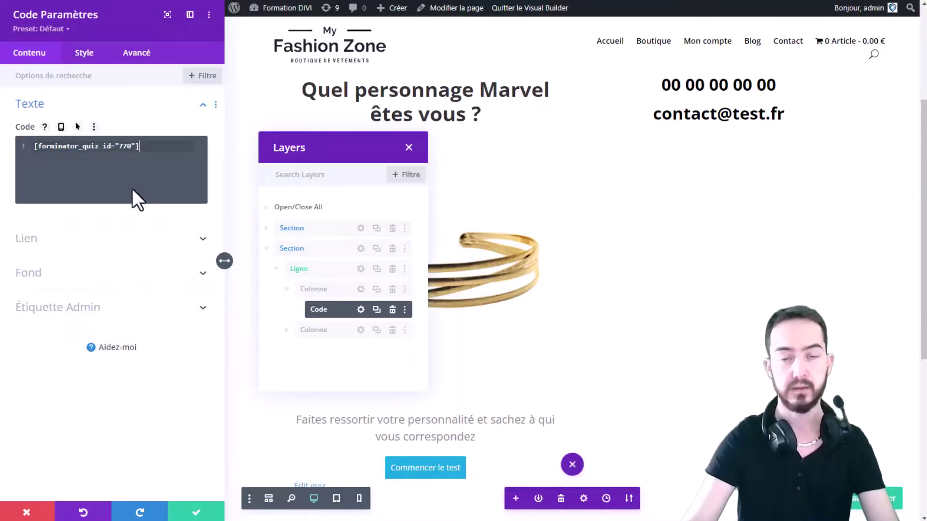
left_click(194, 511)
left_click(409, 147)
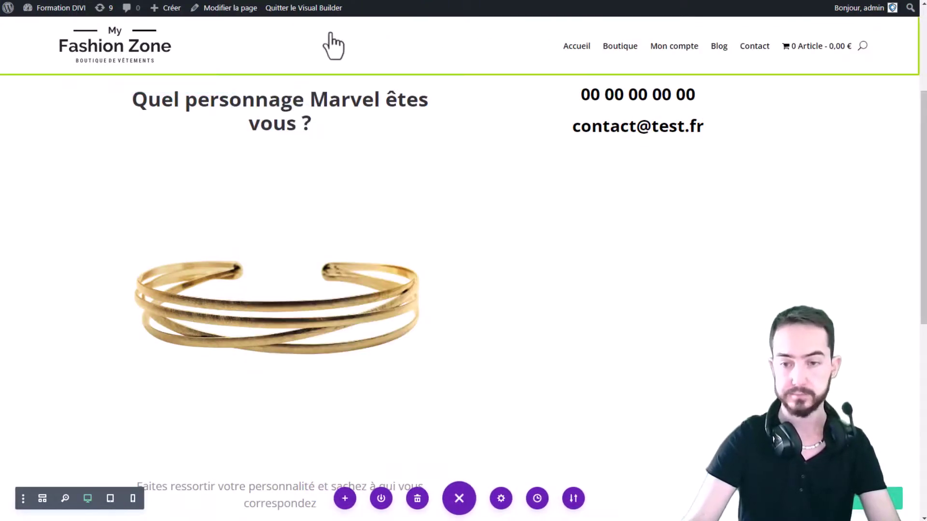
left_click(322, 15)
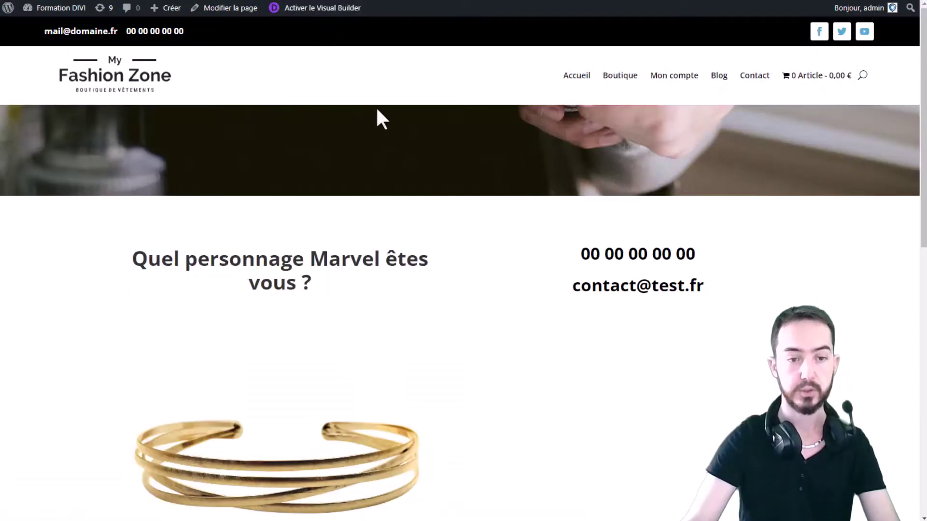
Check the quiz intro on the live Contact page and start the test
scroll(419, 104, "down", 2)
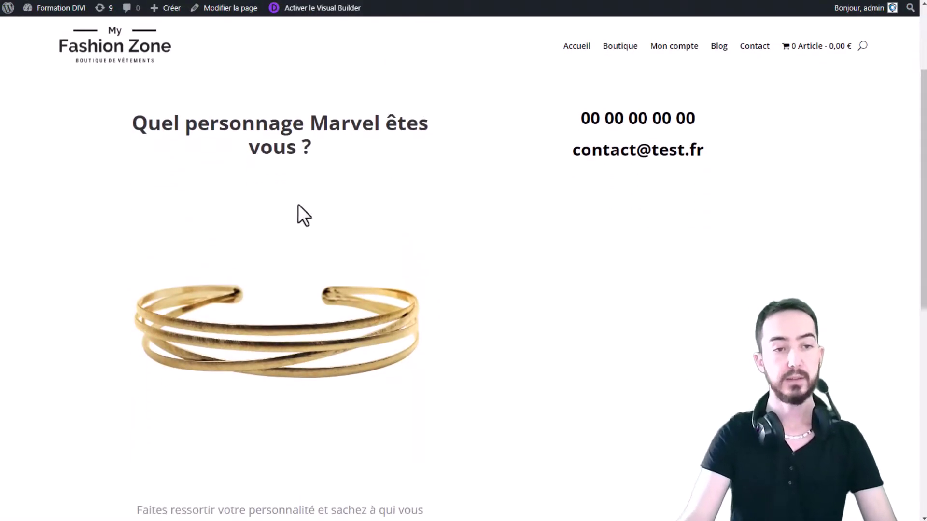
scroll(228, 238, "down", 2)
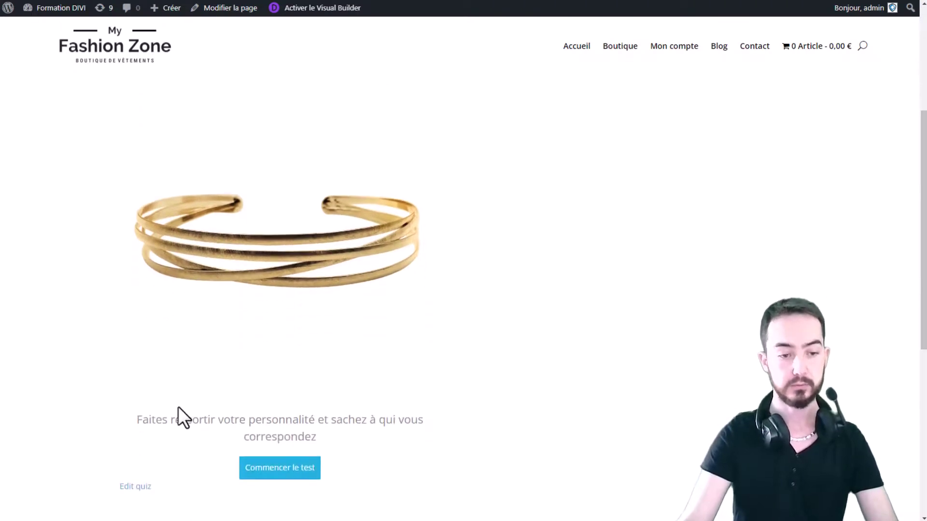
left_click_drag(154, 426, 347, 428)
left_click(298, 449)
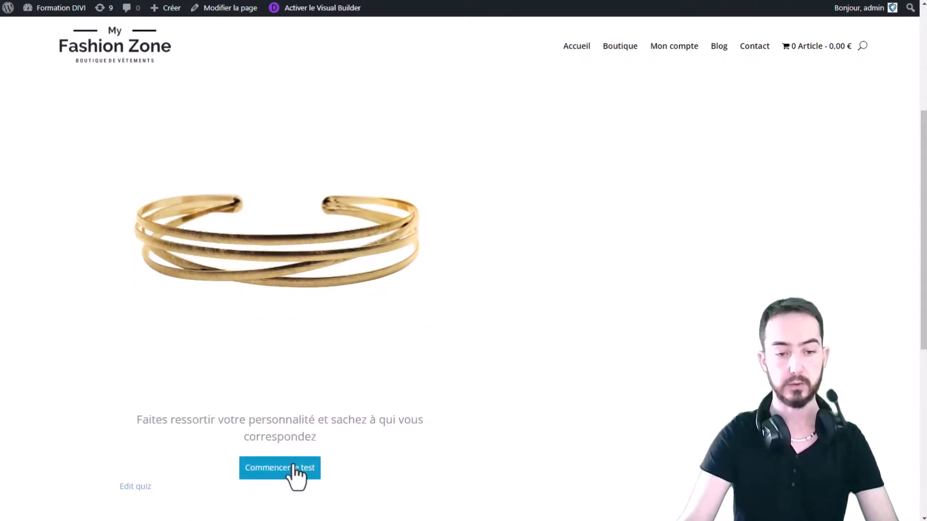
left_click(295, 471)
scroll(454, 270, "up", 3)
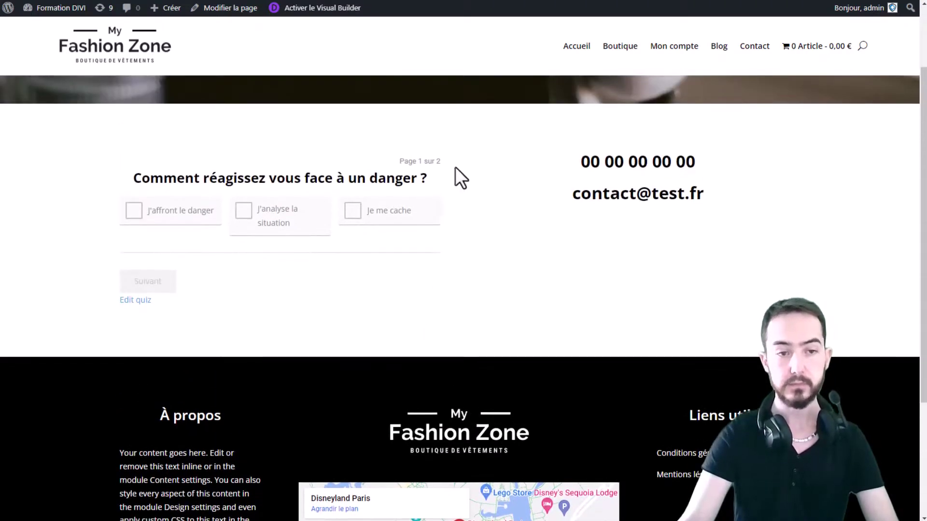
Try the answers to the danger question, choose "J'analyse la situation" and continue to the second question
left_click_drag(286, 179, 416, 187)
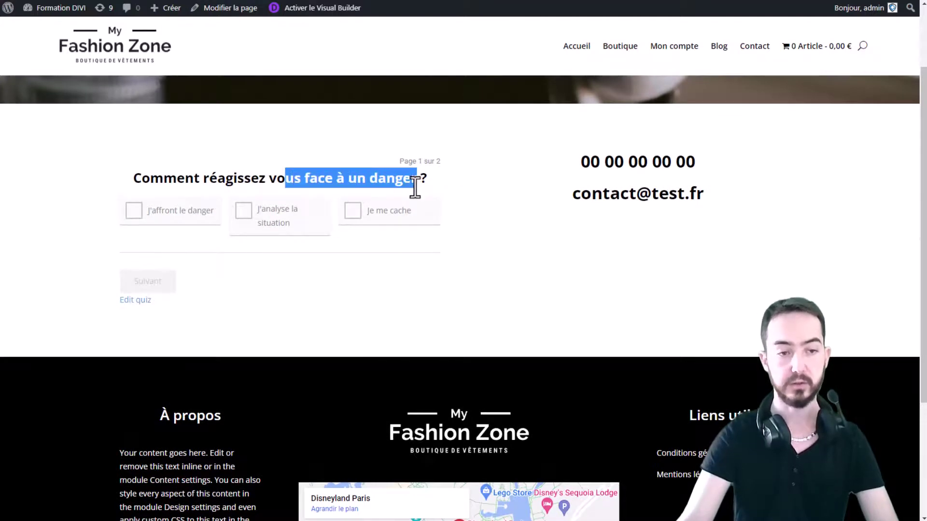
left_click(186, 220)
left_click(311, 230)
left_click(392, 230)
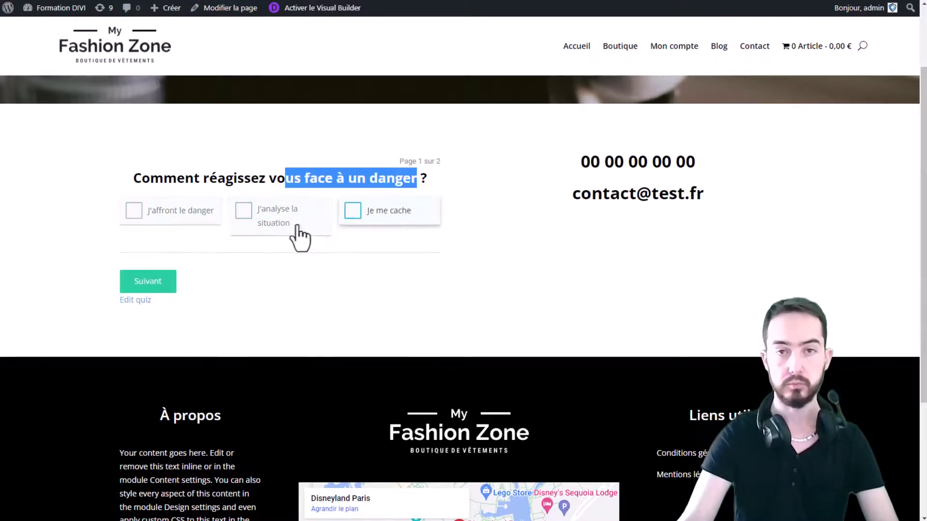
left_click(297, 226)
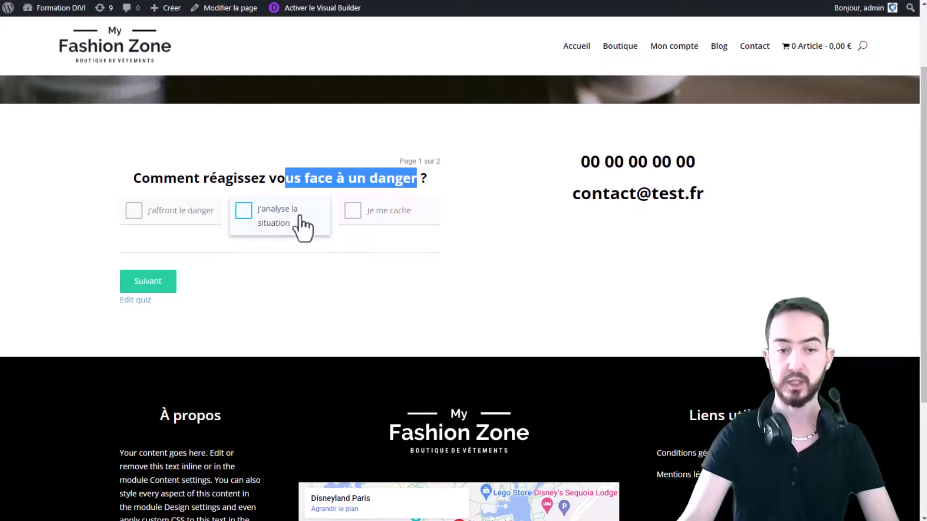
left_click(149, 282)
Answer "Comment je m'habille ?" with "En combinaison", submit the quiz and check the personality it assigns
scroll(407, 218, "down", 3)
scroll(384, 215, "up", 3)
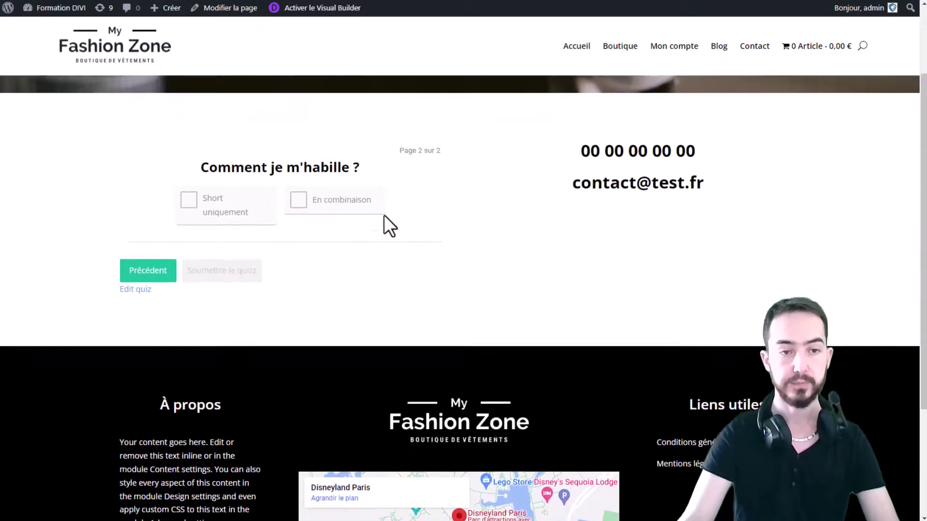
left_click_drag(244, 180, 354, 190)
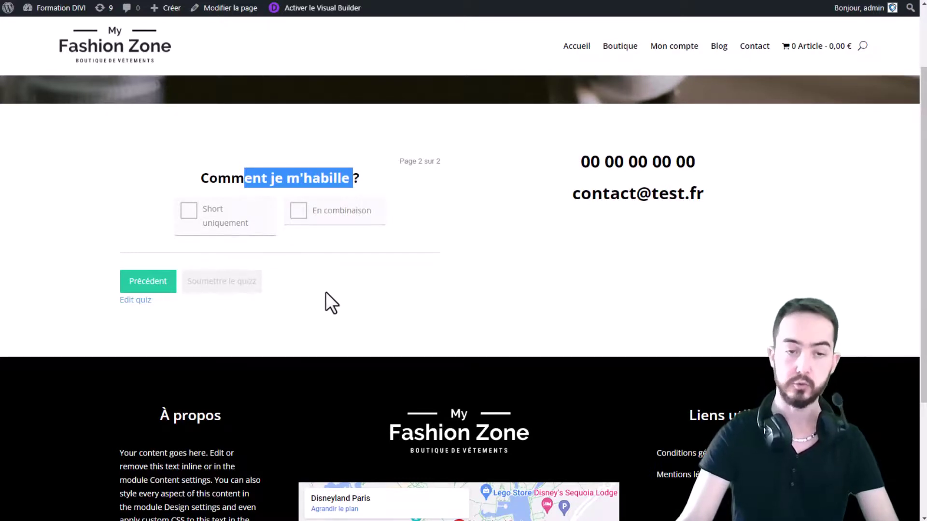
left_click(306, 223)
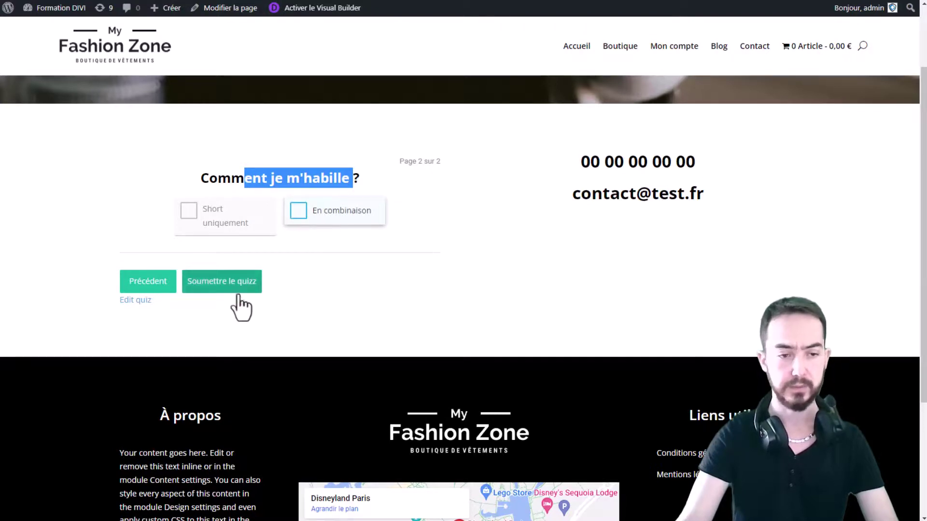
left_click(220, 284)
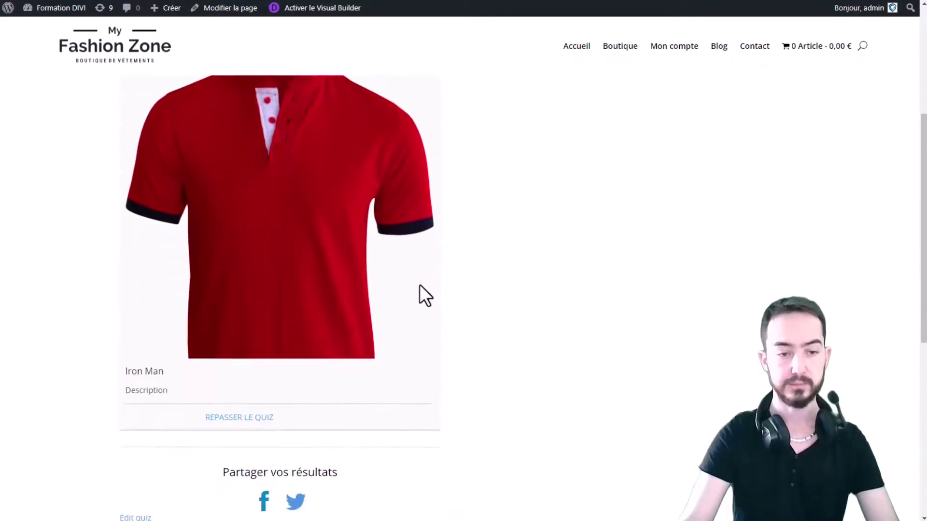
left_click_drag(164, 370, 123, 369)
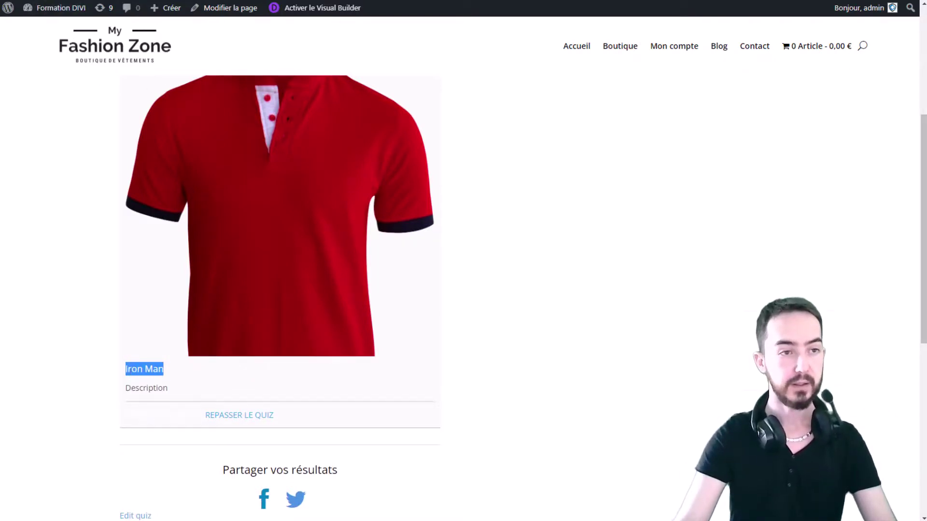
Check the title, image and description of the Iron Man personality in the quiz editor
key("ctrl+Tab")
left_click(137, 171)
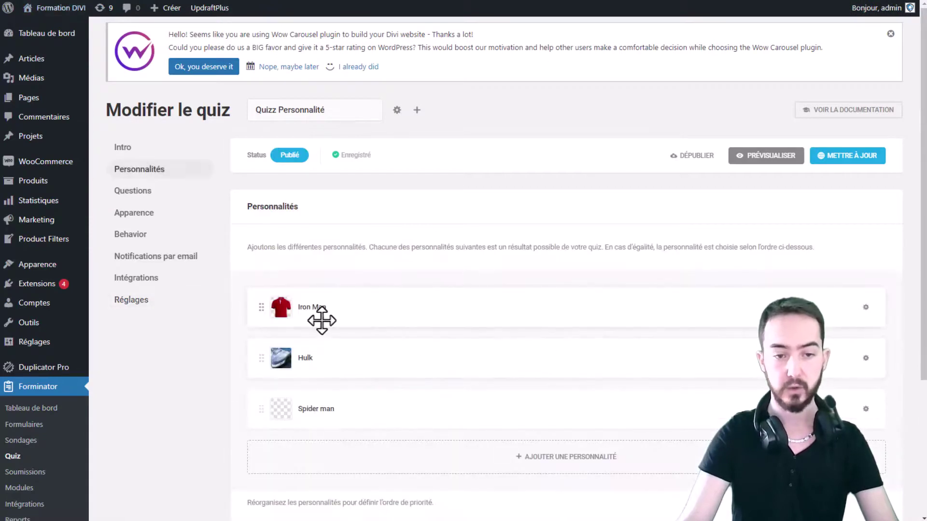
left_click(333, 309)
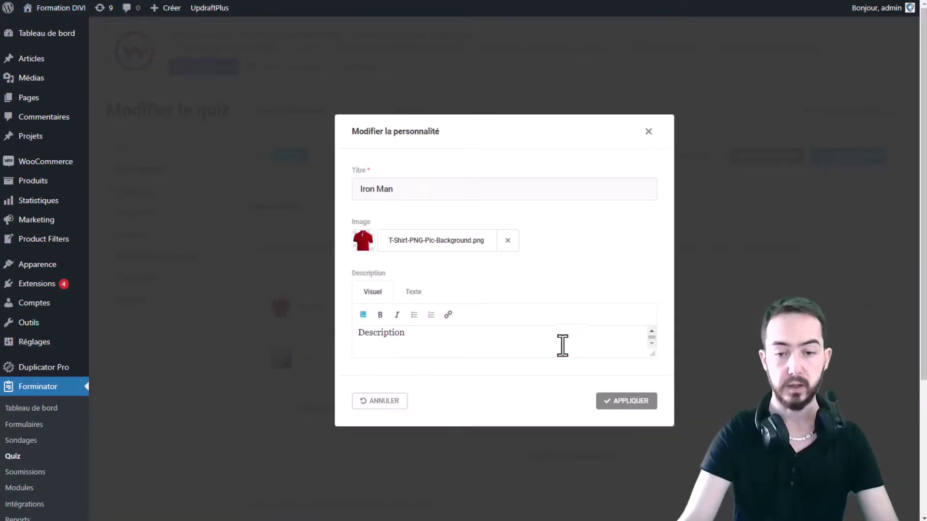
left_click(649, 131)
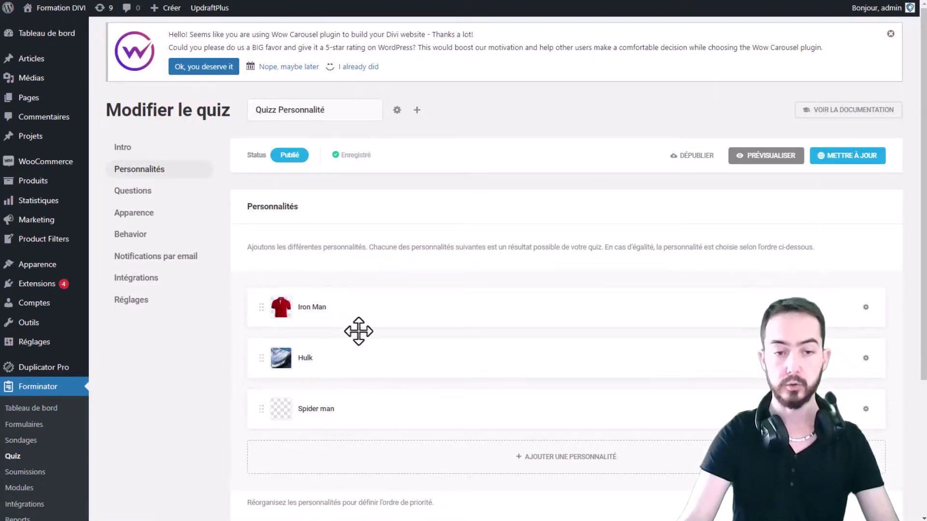
left_click(335, 307)
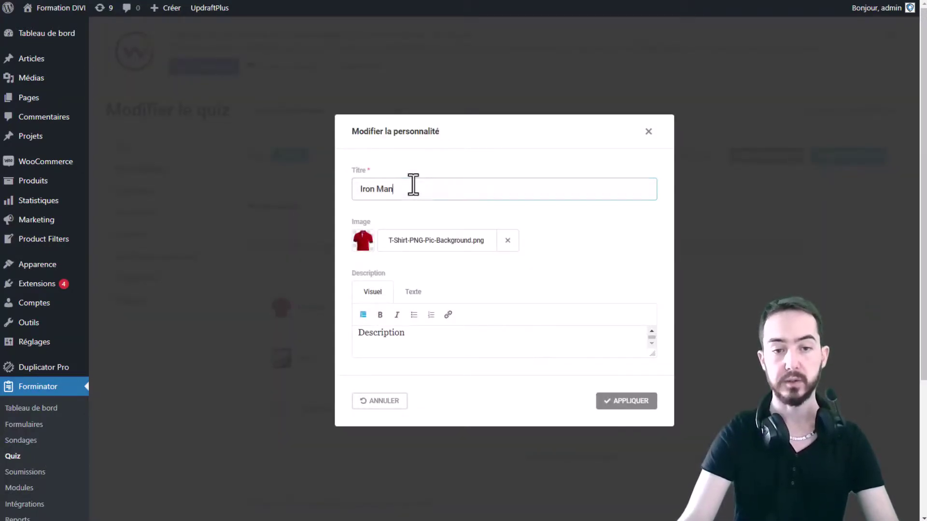
left_click_drag(413, 186, 362, 207)
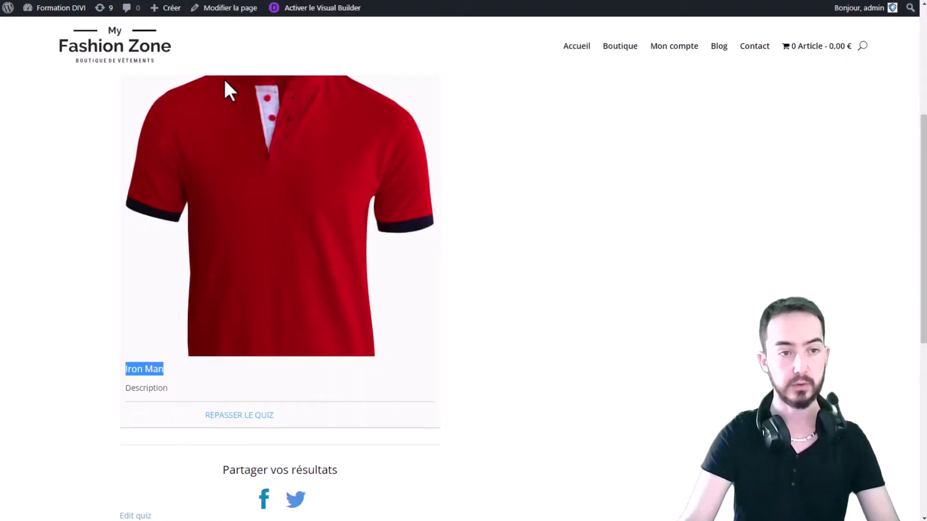
Compare the Iron Man result on the live Contact page with its settings and examine the retake and social sharing options
scroll(121, 173, "up", 2)
scroll(311, 171, "up", 3)
scroll(264, 185, "down", 5)
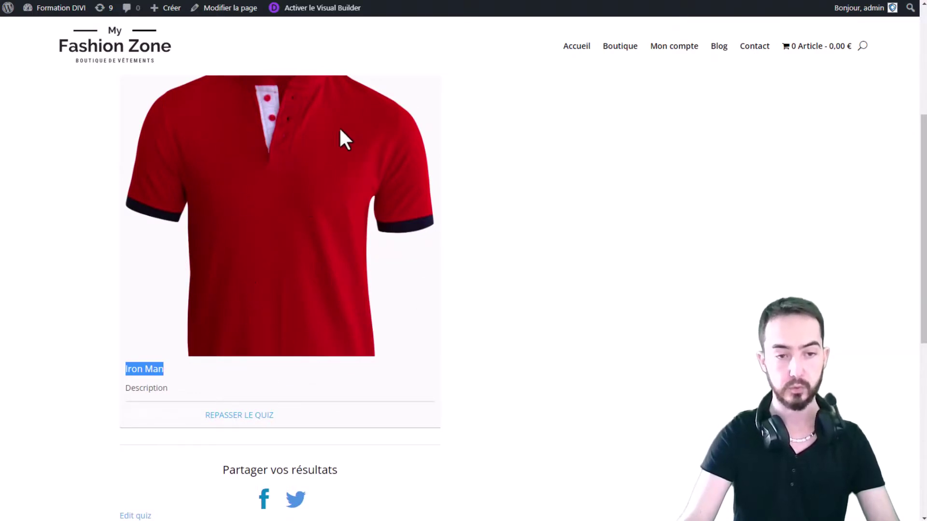
left_click(358, 280)
scroll(260, 435, "down", 2)
scroll(360, 352, "up", 2)
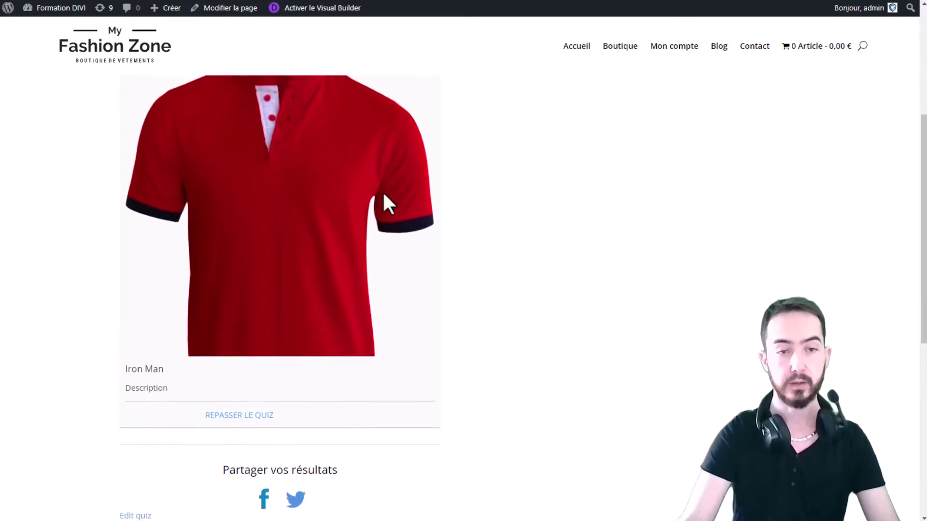
scroll(375, 237, "down", 2)
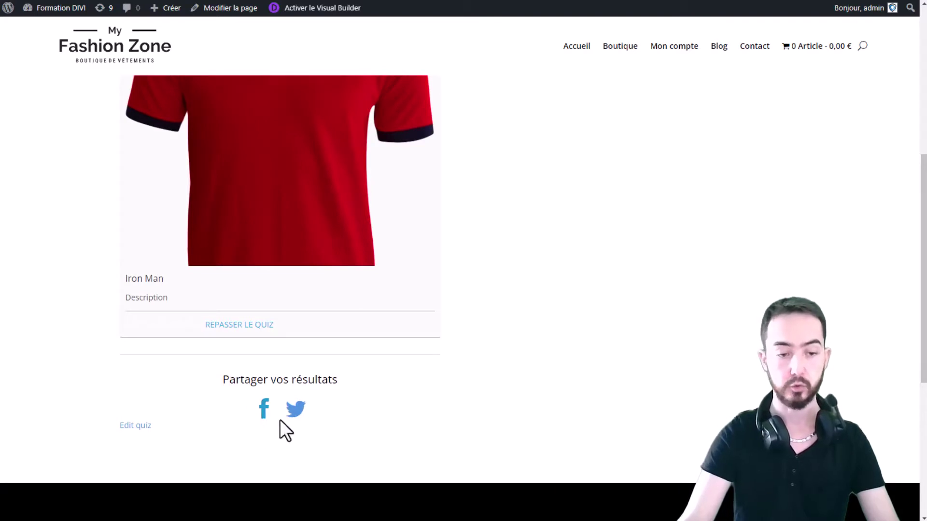
scroll(483, 309, "up", 1)
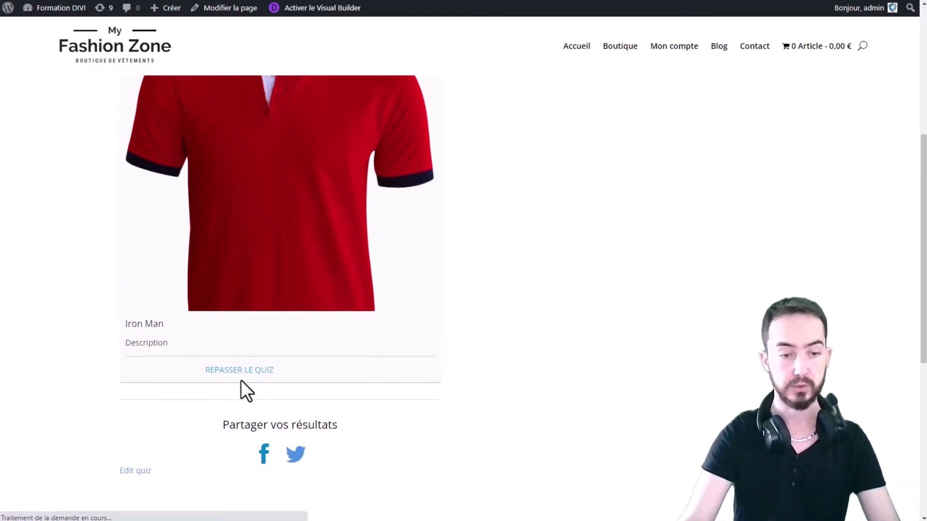
Restart the quiz from its result on the live page and review the intro's title, image and description
left_click(240, 376)
scroll(412, 285, "down", 3)
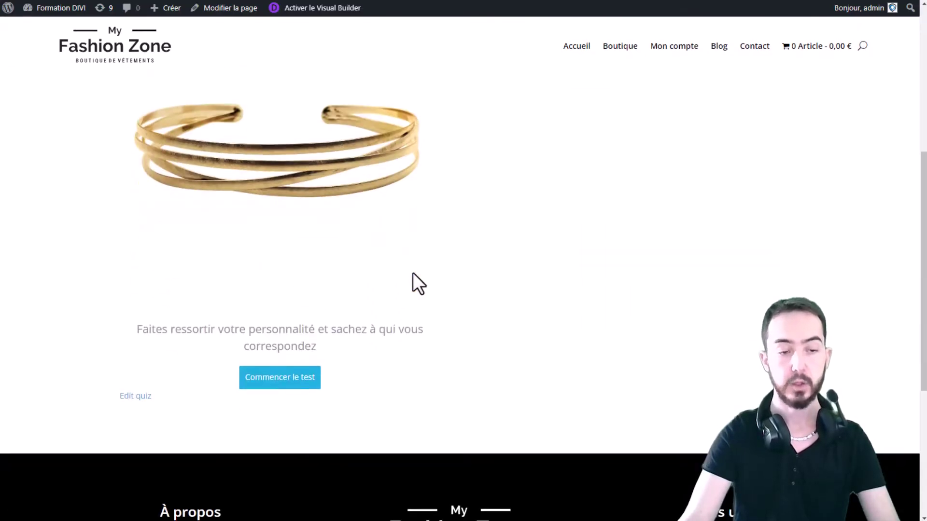
scroll(410, 275, "up", 5)
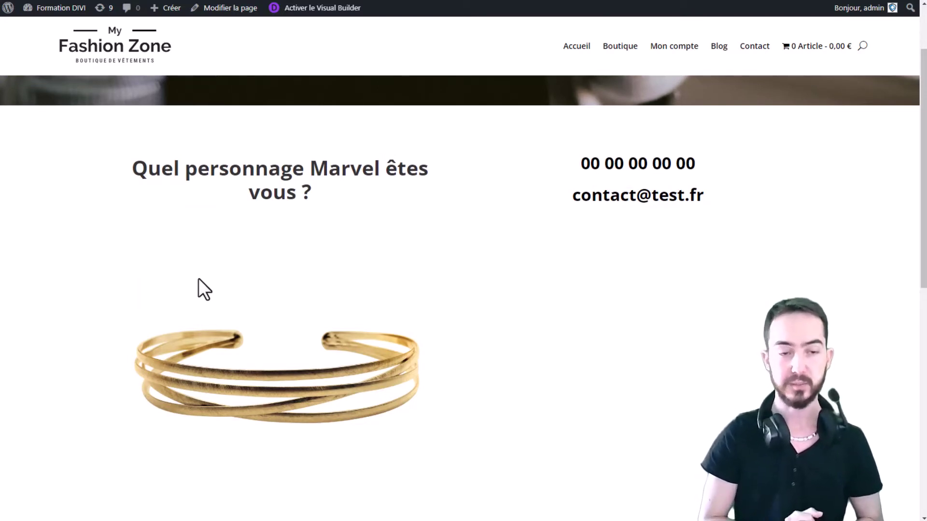
scroll(239, 268, "down", 2)
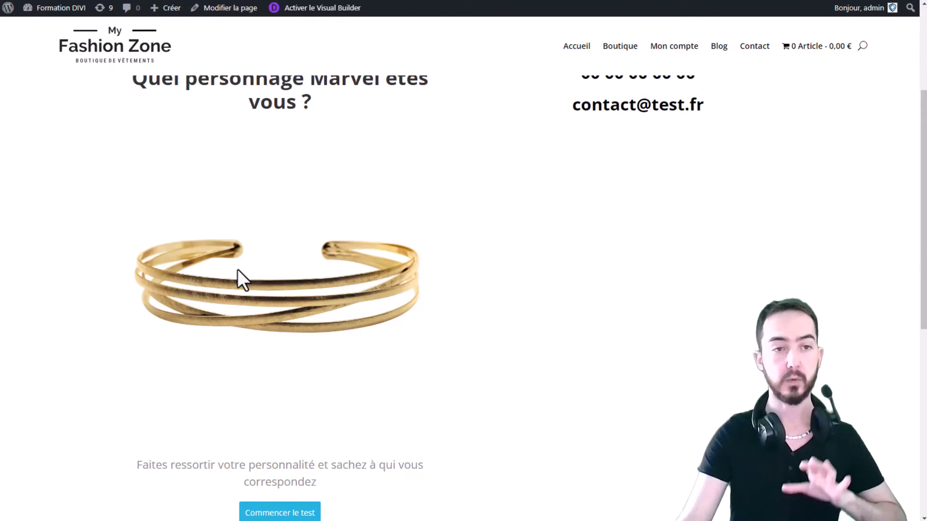
scroll(237, 268, "down", 1)
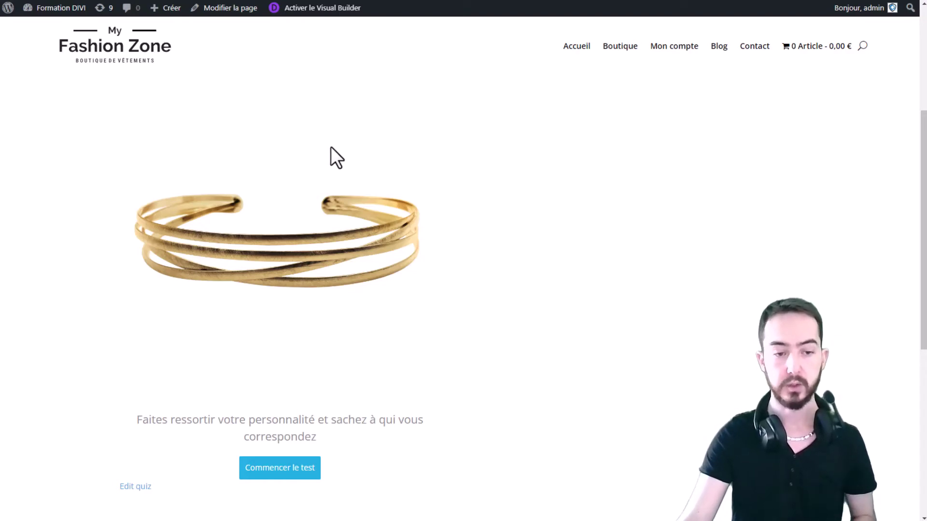
scroll(277, 184, "up", 2)
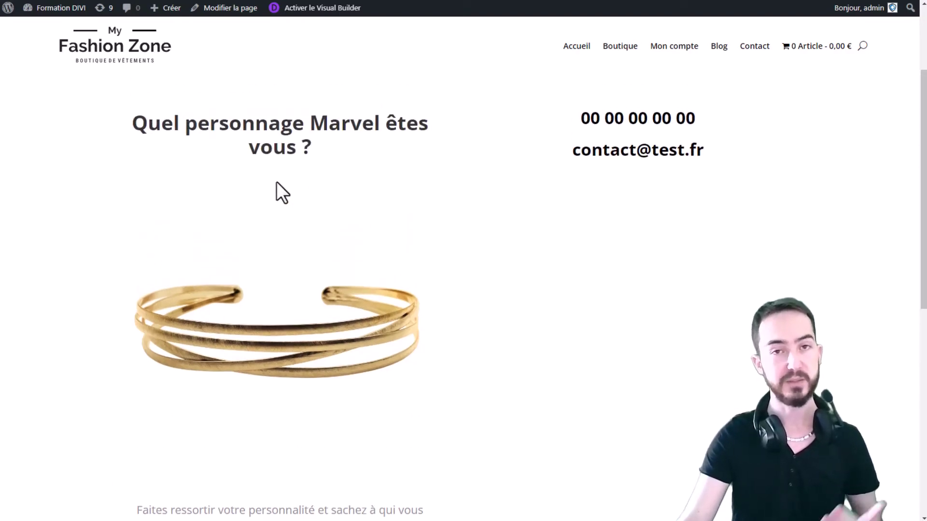